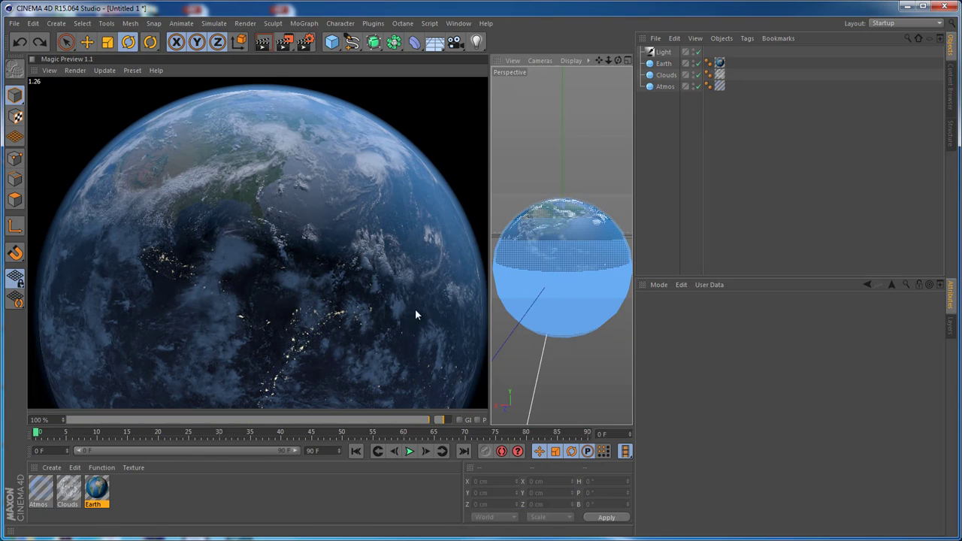
- Rotate the Light object to about H 265°, P 37° and B 124° so it lights the Earth from another direction
scroll(549, 239, down, 3)
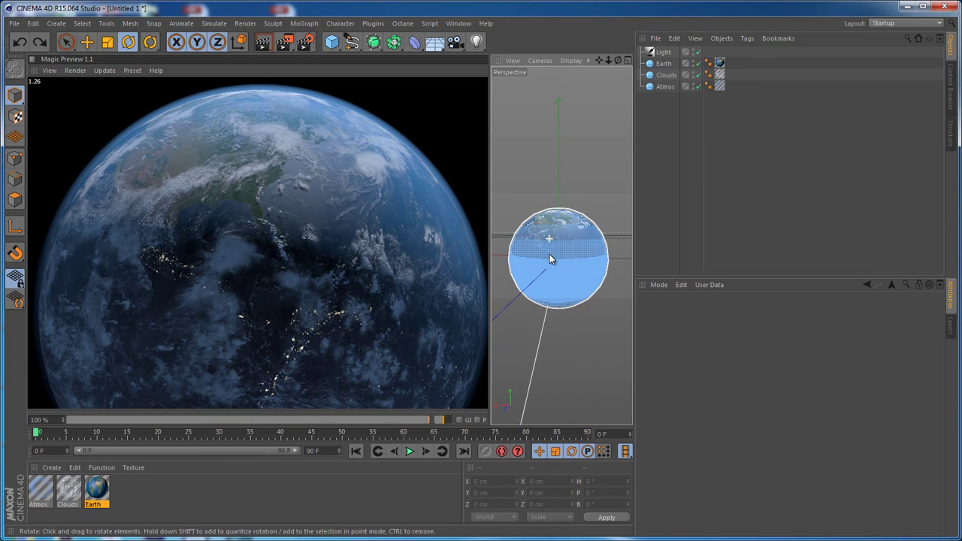
alt+middle_drag(557, 250, 559, 231)
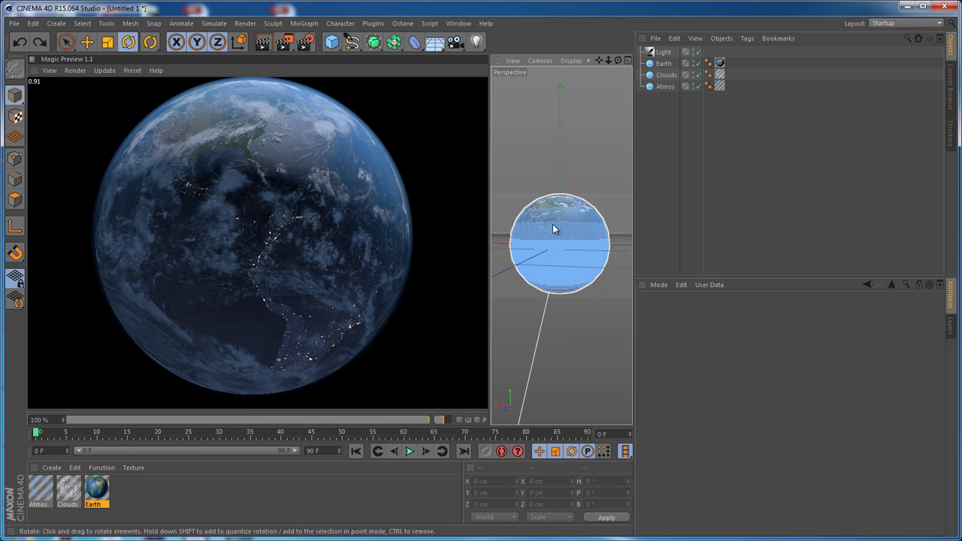
mouse_move(553, 224)
alt+right_down()
mouse_move(553, 244)
mouse_move(554, 208)
alt+right_up()
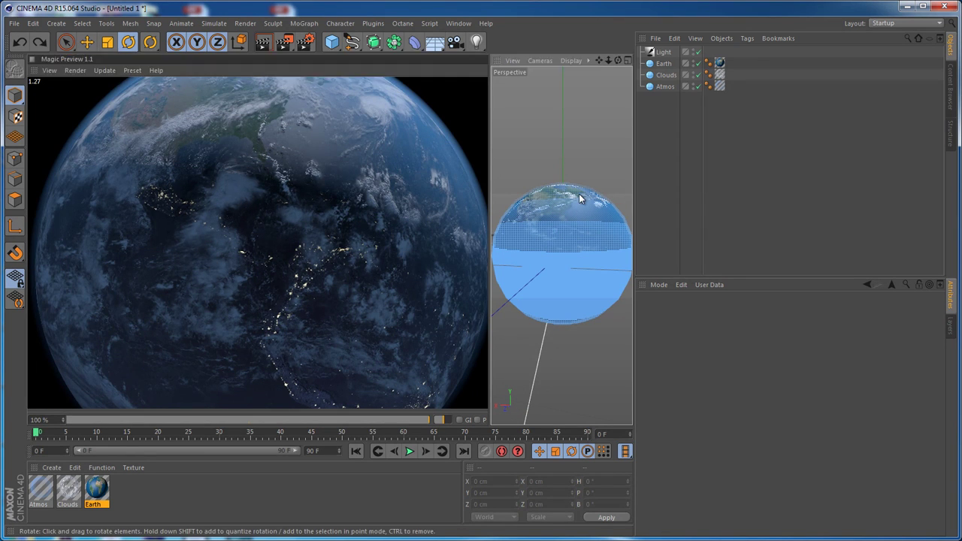
alt+middle_drag(578, 193, 579, 215)
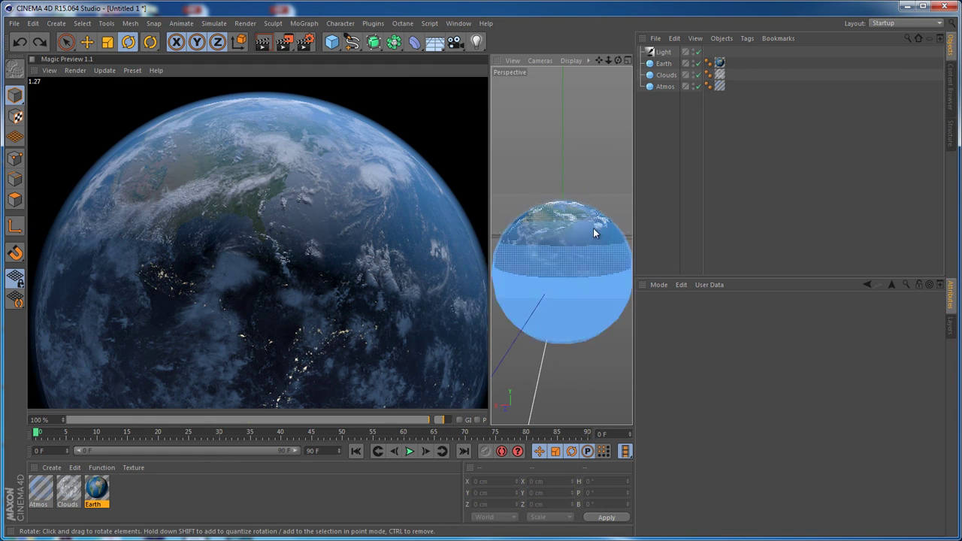
mouse_move(586, 253)
alt+right_down()
mouse_move(585, 229)
mouse_move(582, 249)
alt+right_up()
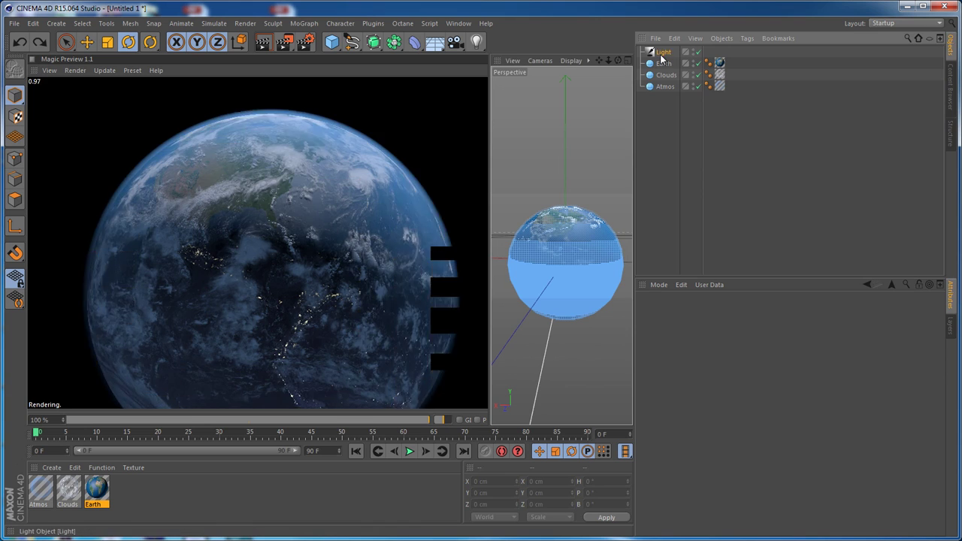
click(661, 52)
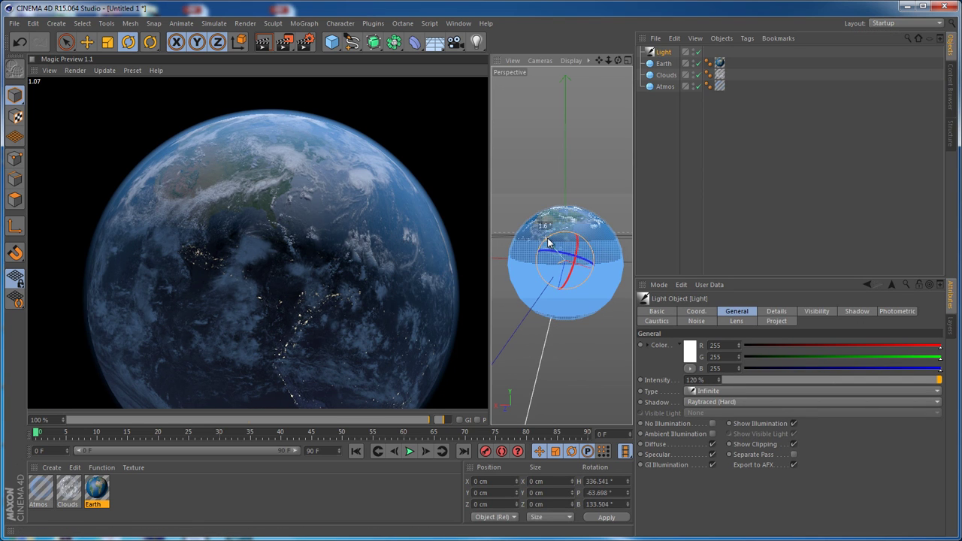
drag(548, 242, 604, 256)
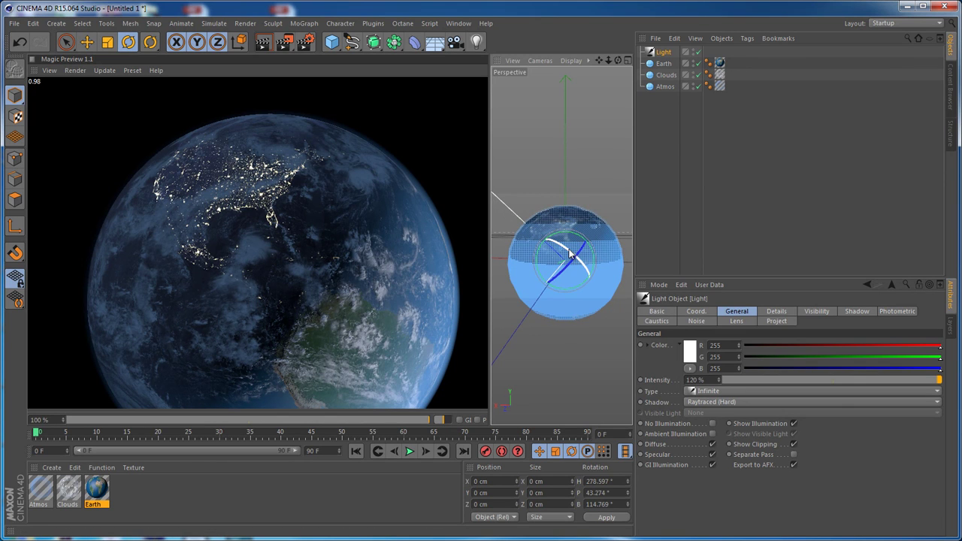
drag(565, 254, 556, 257)
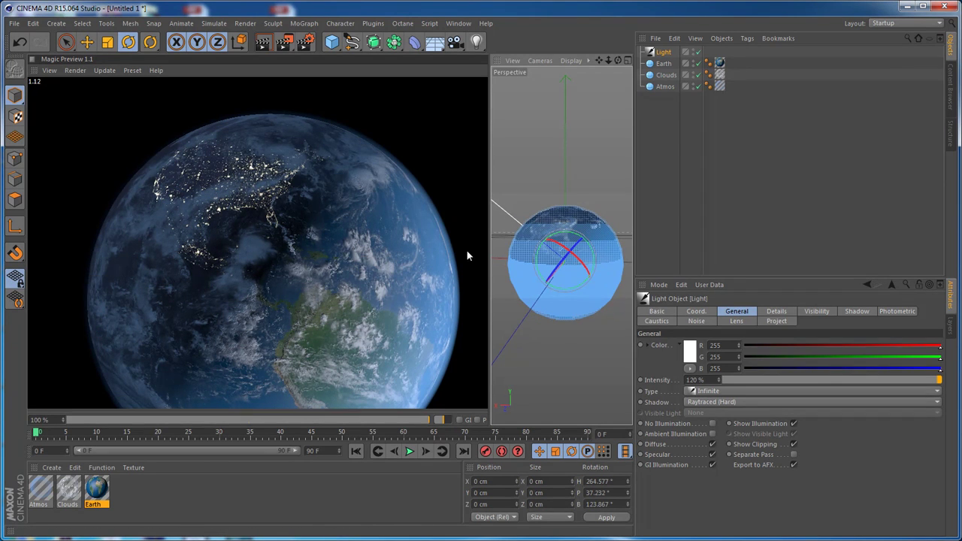
- Examine the relit Earth from several angles and distances, including the night-side city lights and the daylight side
alt+middle_drag(589, 285, 571, 248)
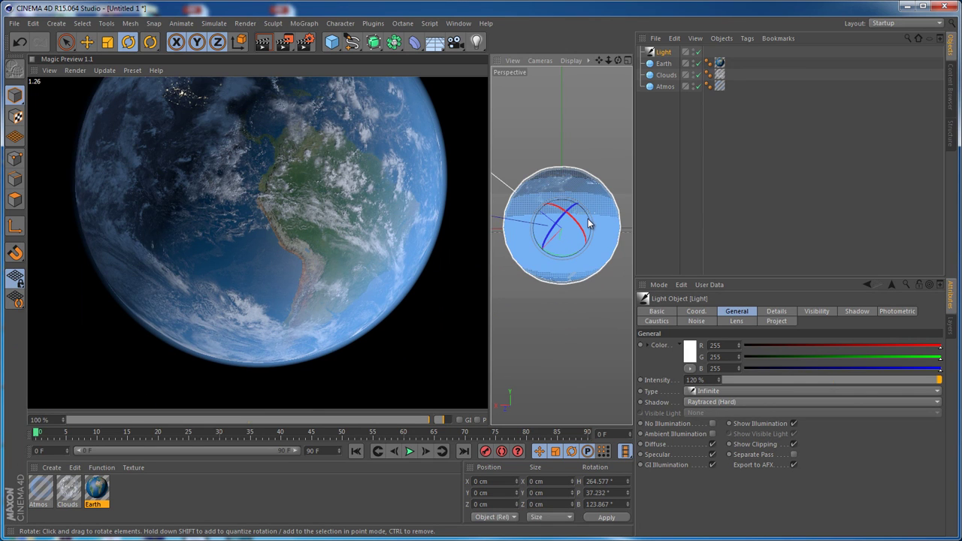
alt+drag(588, 218, 571, 236)
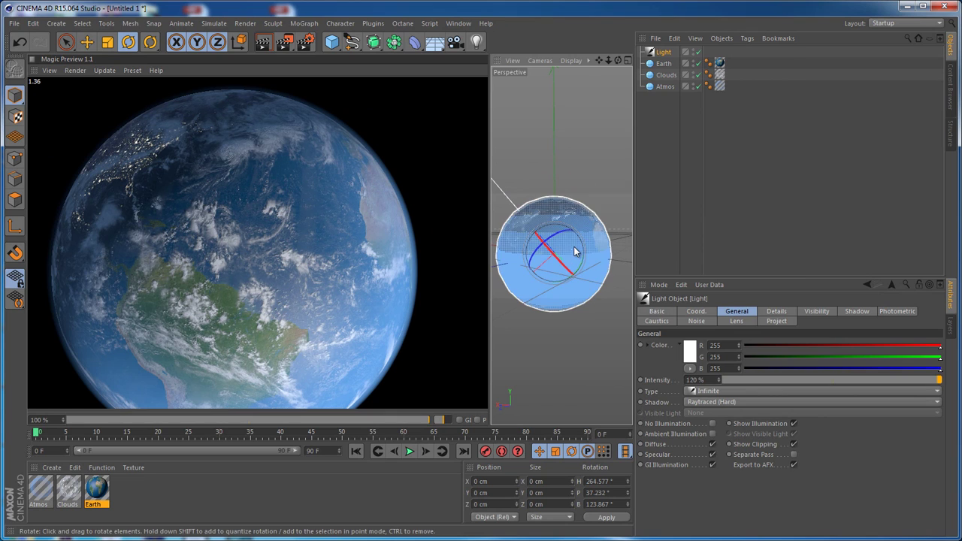
alt+middle_drag(570, 247, 582, 221)
alt+right_drag(582, 220, 584, 239)
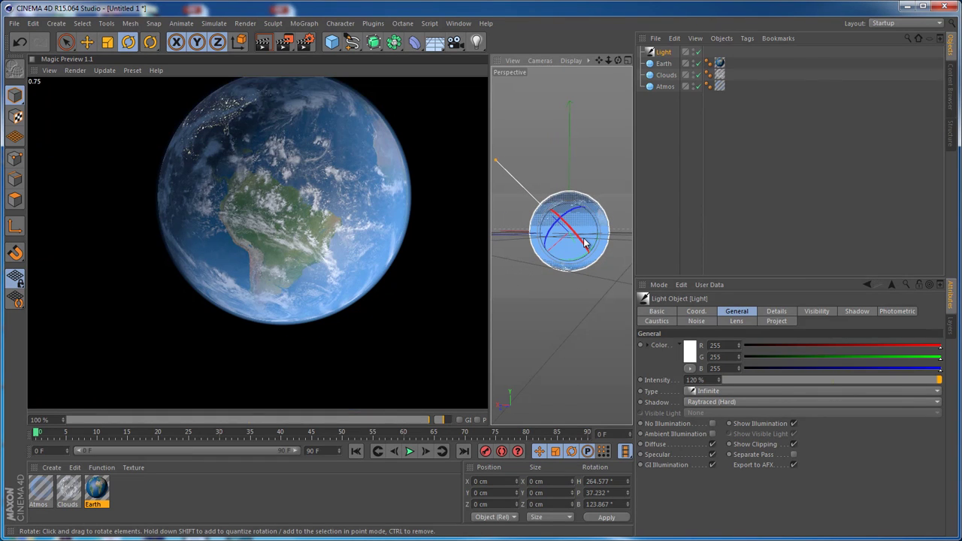
alt+middle_drag(585, 228, 586, 244)
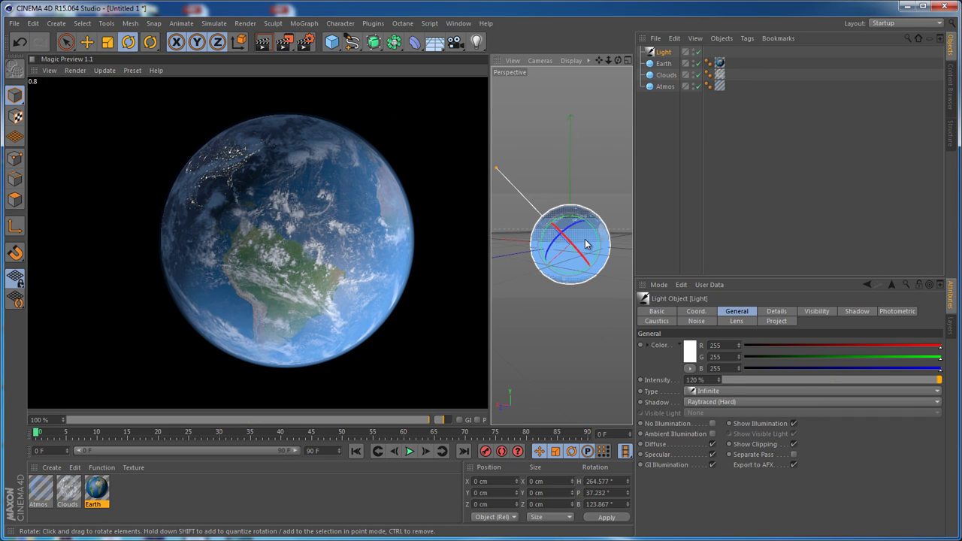
alt+right_drag(585, 246, 583, 241)
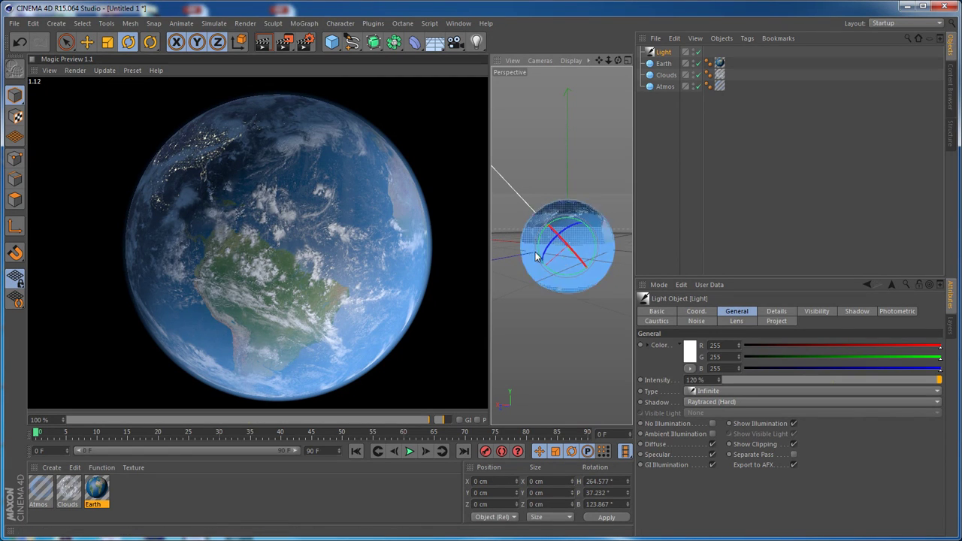
- Create a new project and widen the perspective view by narrowing the Magic Preview area
click(13, 24)
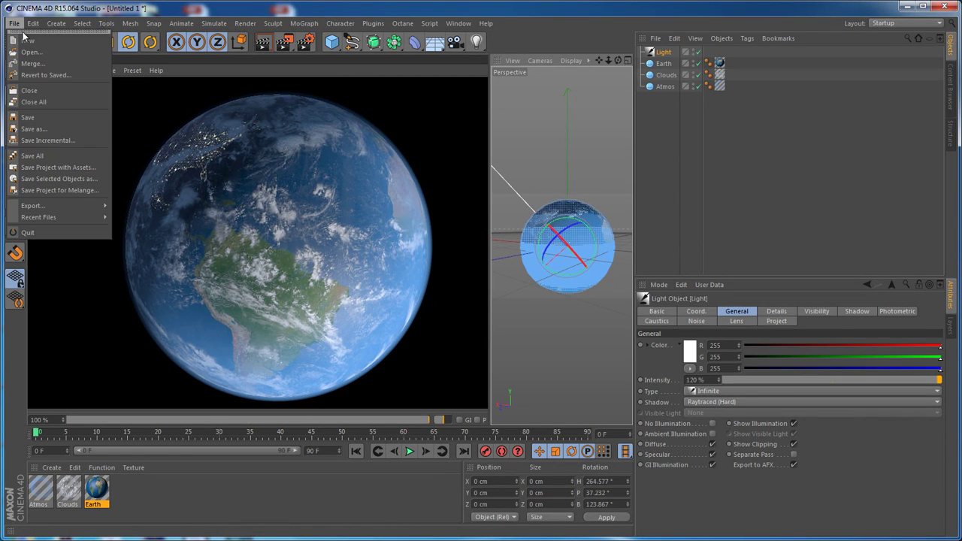
click(34, 35)
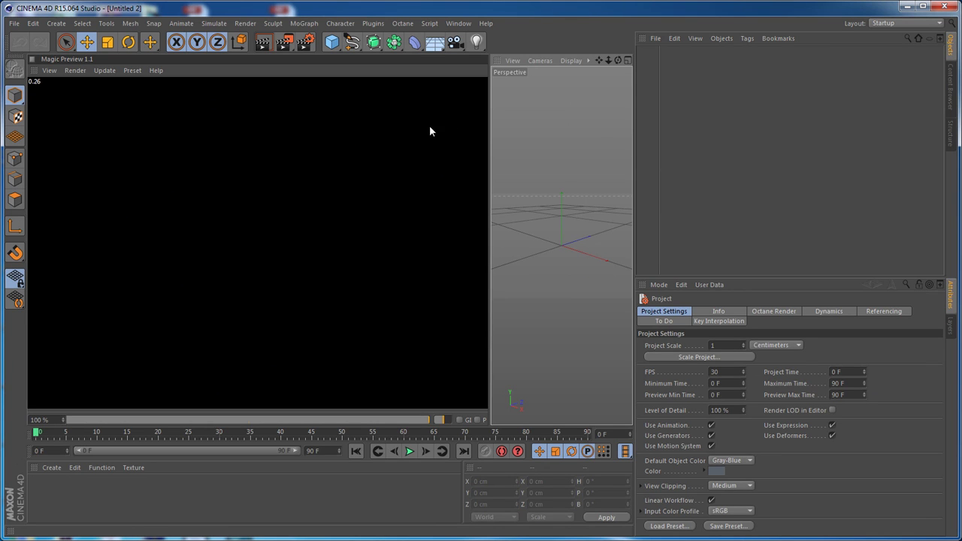
drag(490, 159, 343, 170)
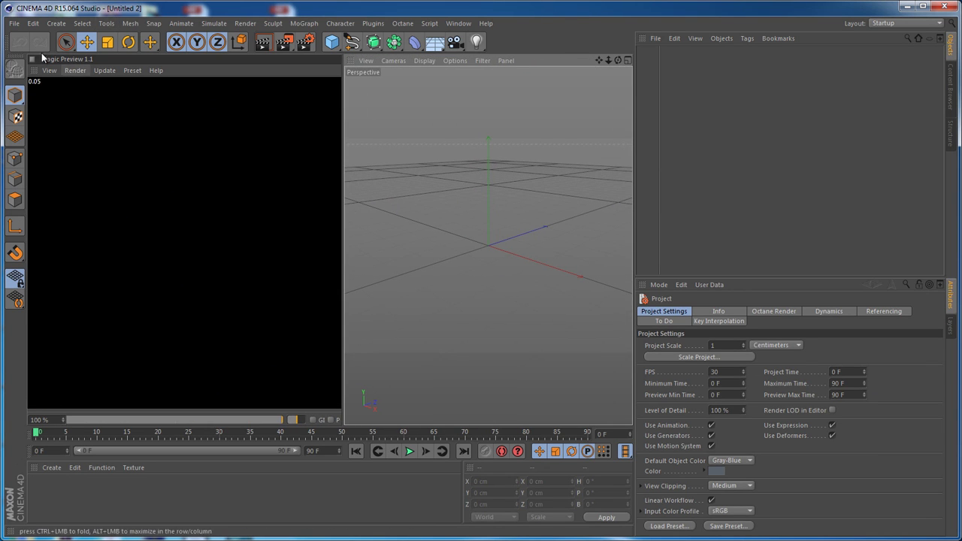
click(373, 24)
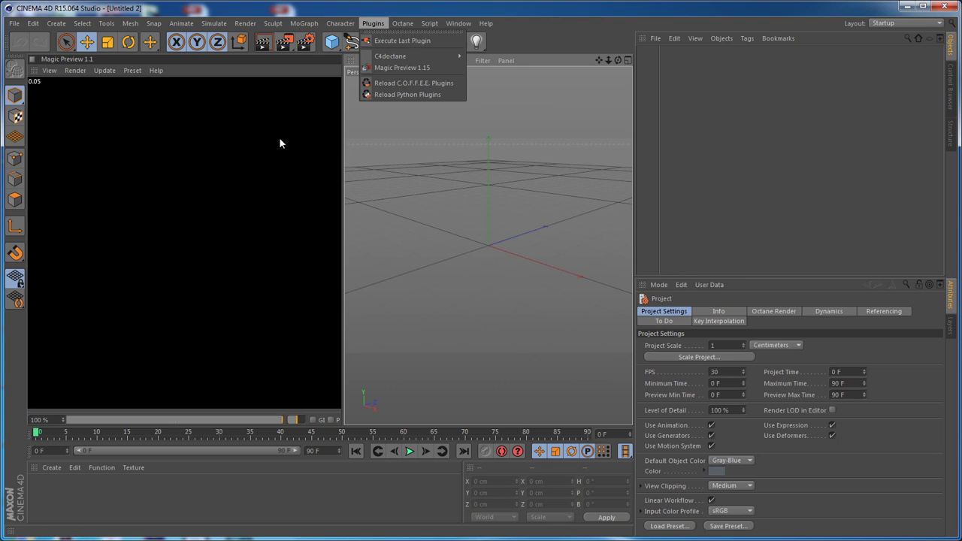
click(298, 214)
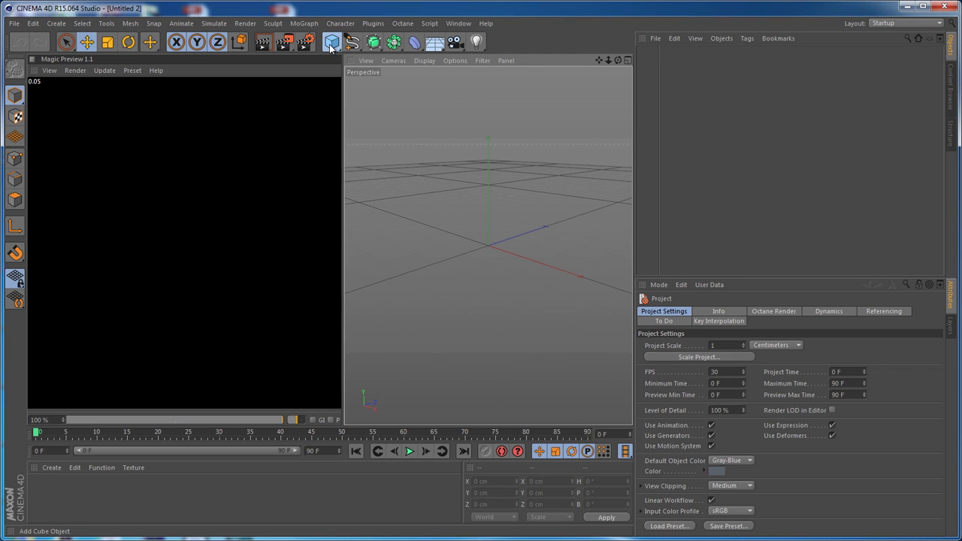
- Add a sphere primitive to the scene and rename it Earth
drag(331, 47, 570, 67)
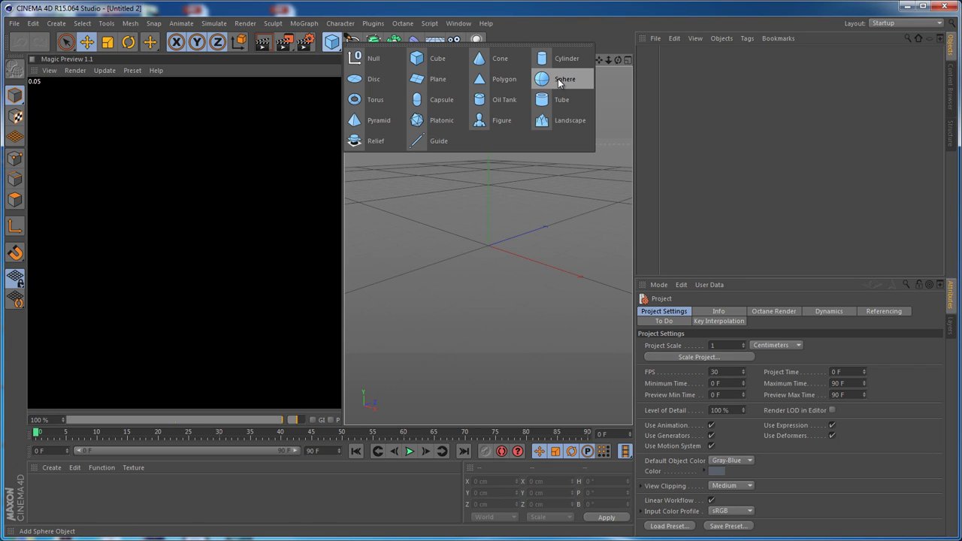
click(578, 79)
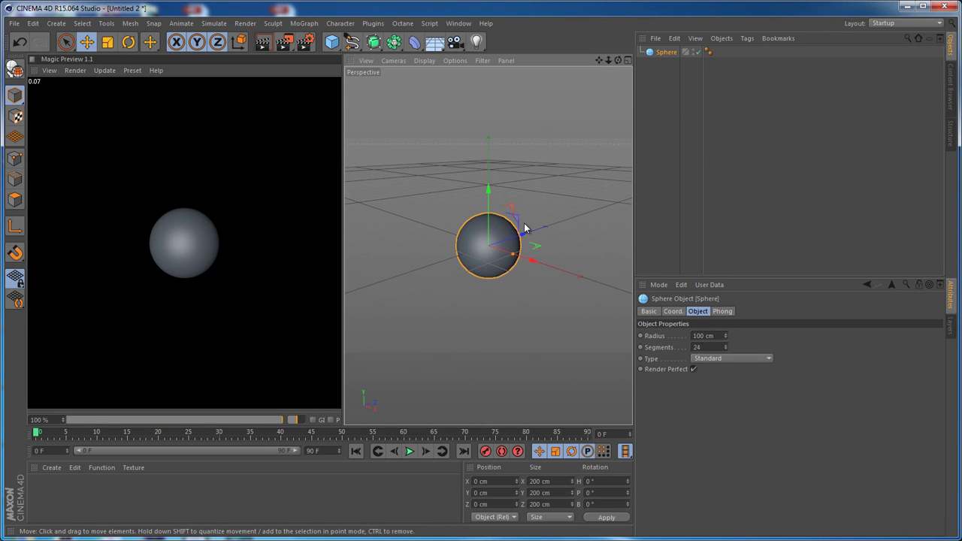
alt+right_drag(521, 201, 527, 162)
alt+middle_drag(487, 245, 520, 201)
click(664, 51)
double_click(664, 51)
text(Earth)
key(Return)
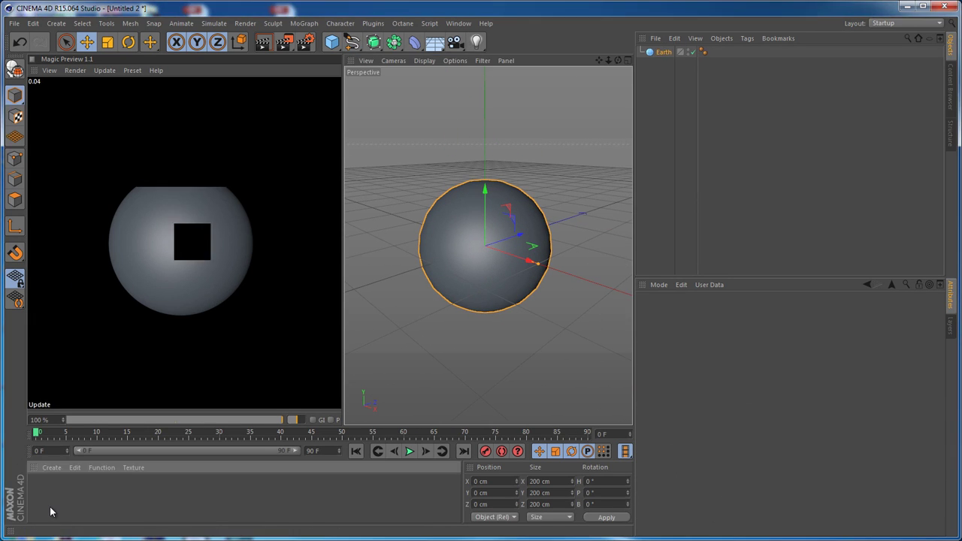
- Create a new material named Earth and apply it to the sphere
double_click(54, 502)
double_click(41, 492)
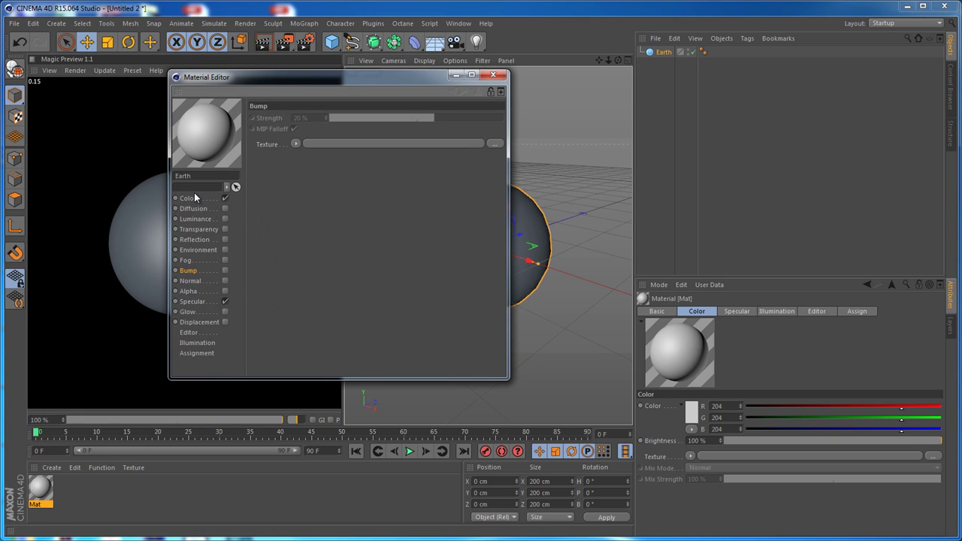
drag(345, 78, 714, 120)
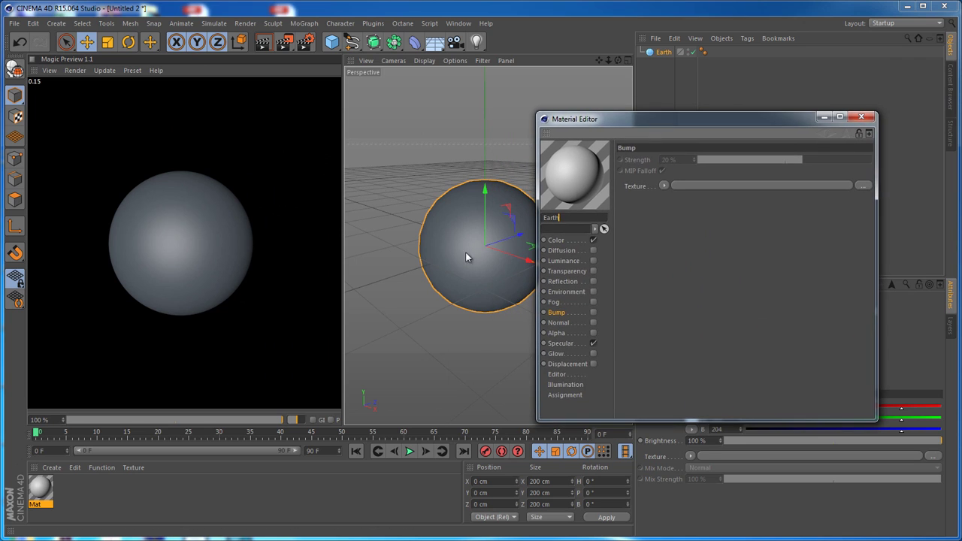
text(Earth)
key(Return)
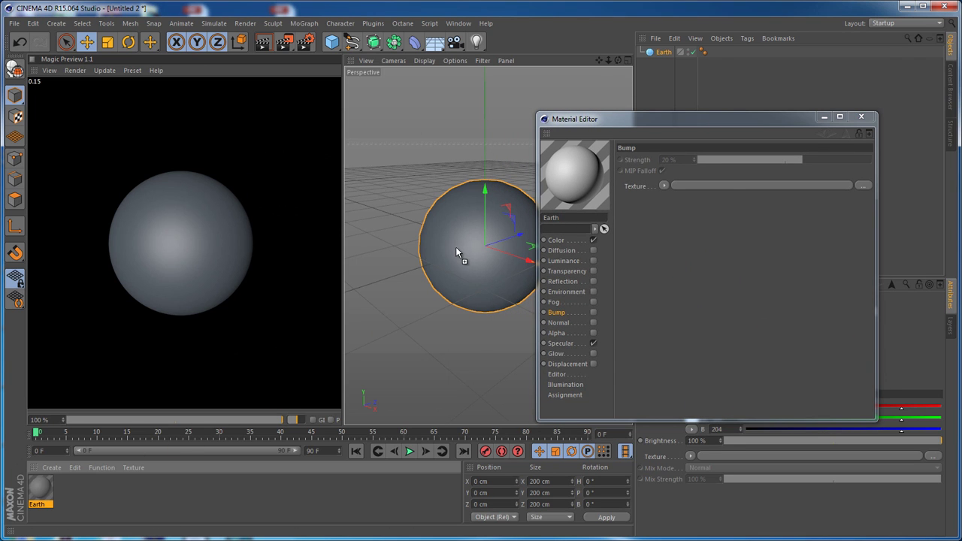
drag(455, 247, 455, 248)
- Load Earth_Color_16k.jpg as the Earth material's Color texture without copying the image to the project location
drag(728, 117, 726, 83)
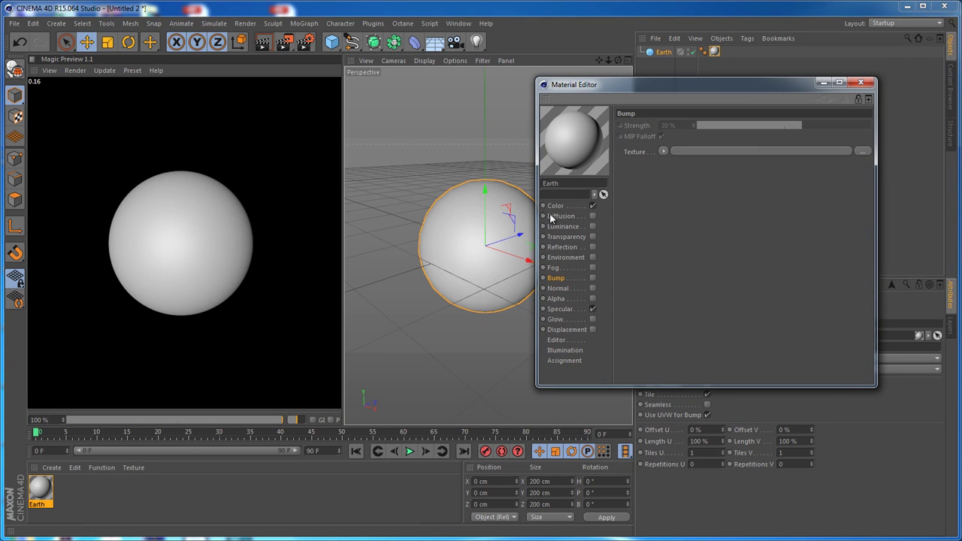
click(556, 206)
click(725, 177)
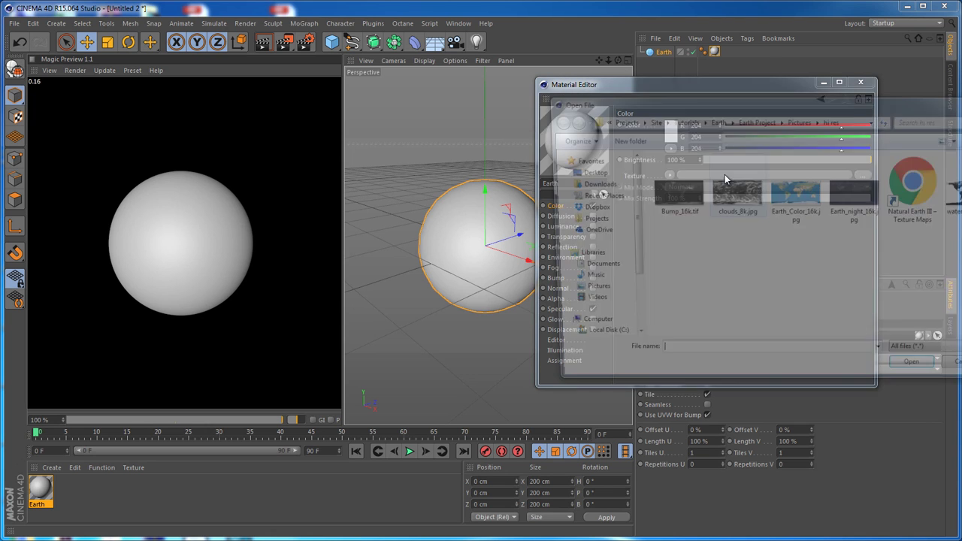
click(736, 211)
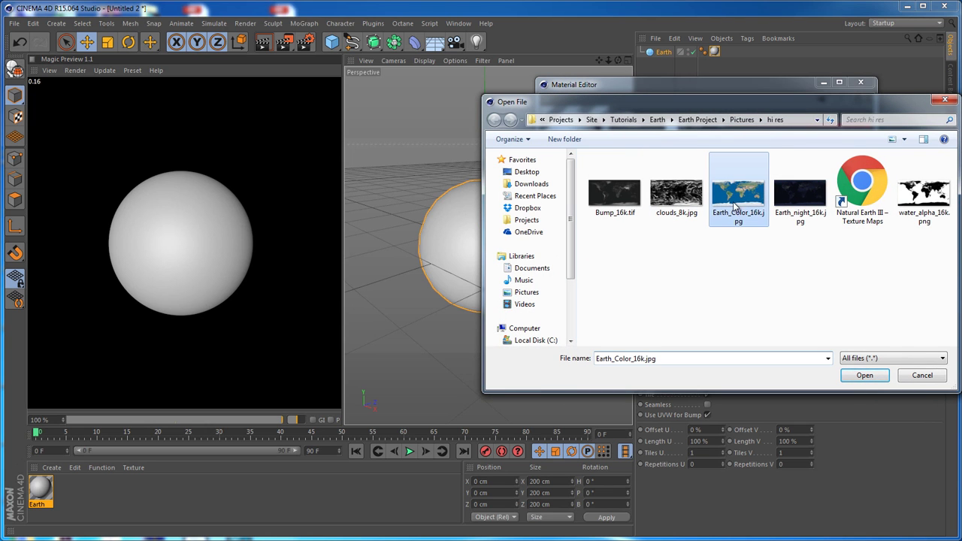
click(861, 374)
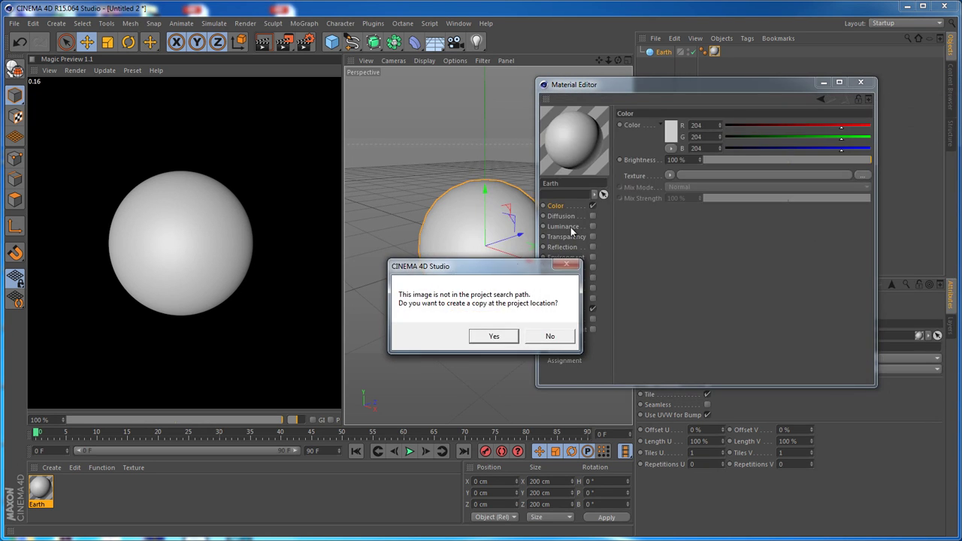
click(561, 342)
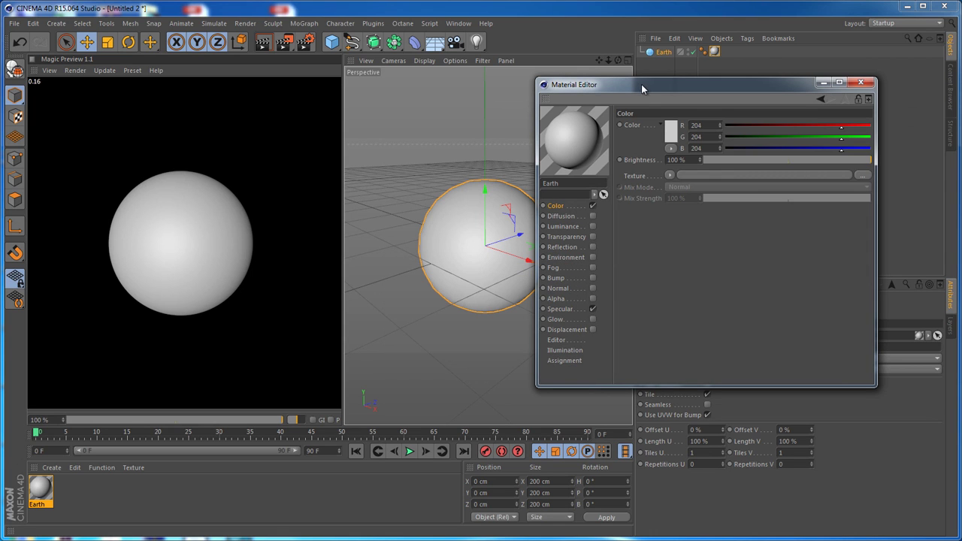
drag(646, 85, 687, 86)
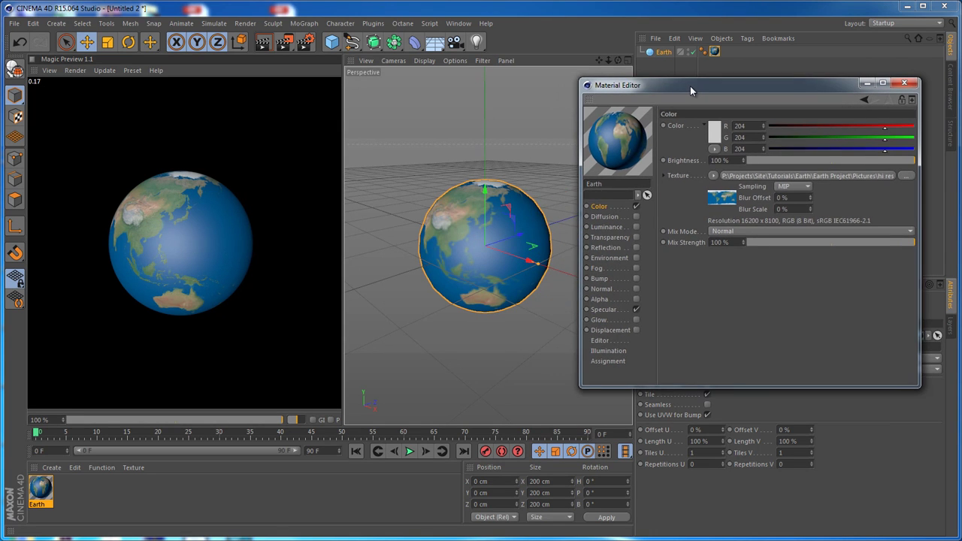
- Load water_alpha_16k.png as the Earth material's Specular texture without copying the image to the project location
scroll(495, 225, up, 4)
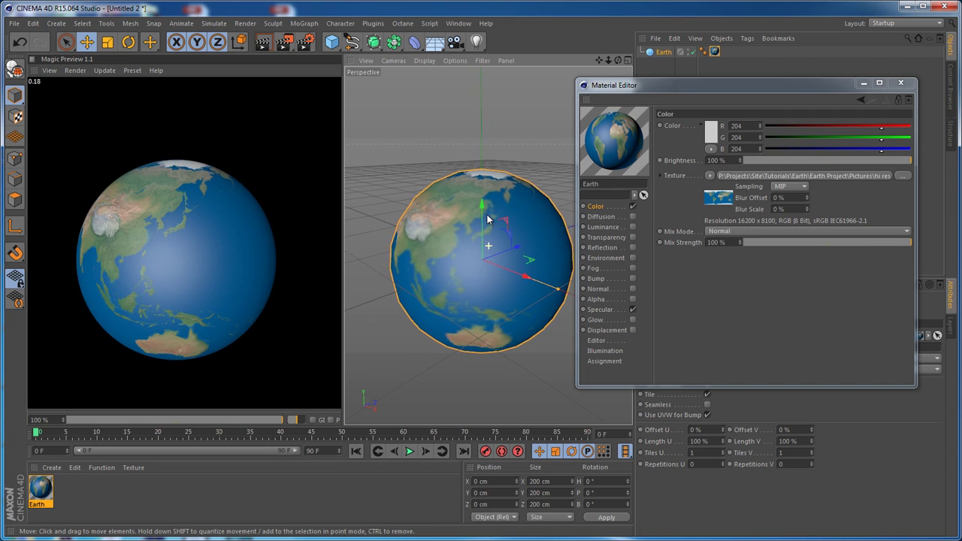
alt+drag(455, 209, 493, 236)
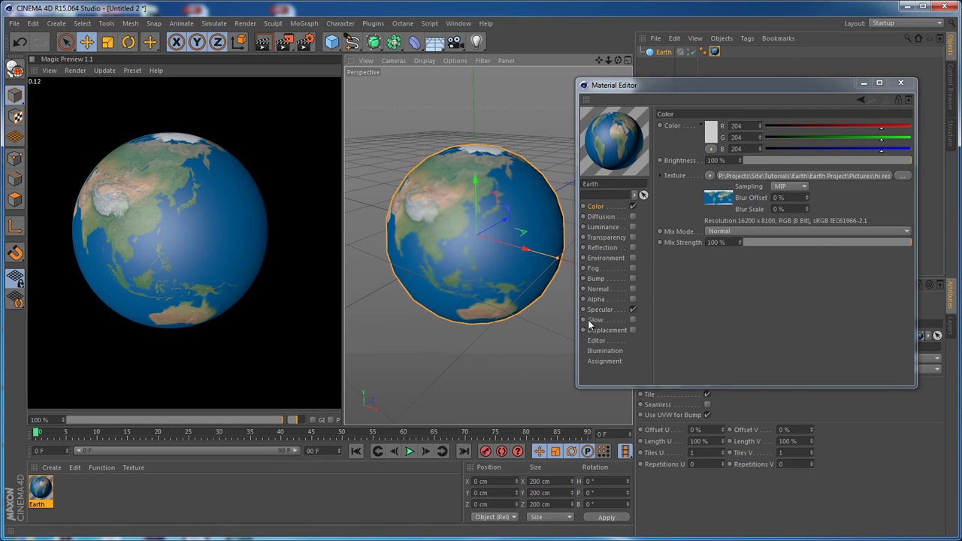
alt+drag(451, 193, 453, 217)
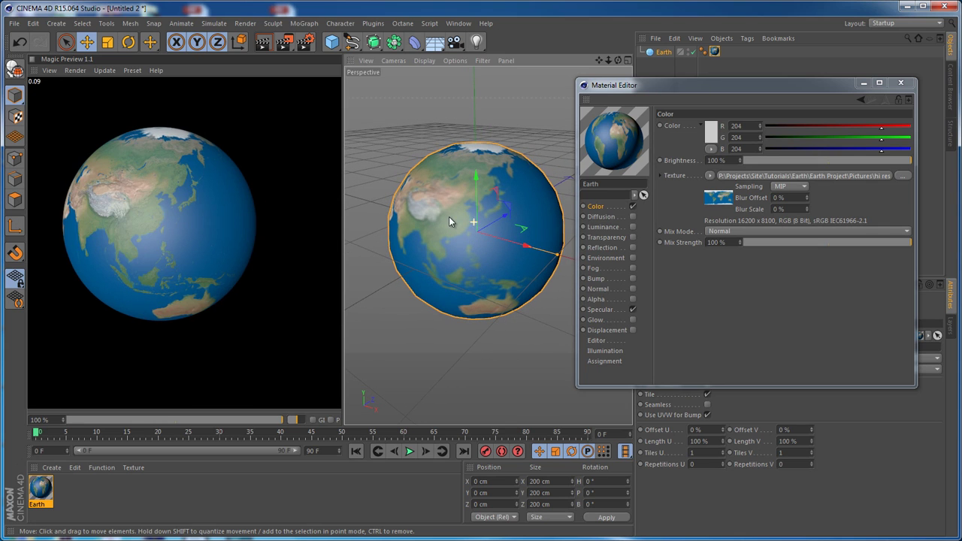
click(601, 311)
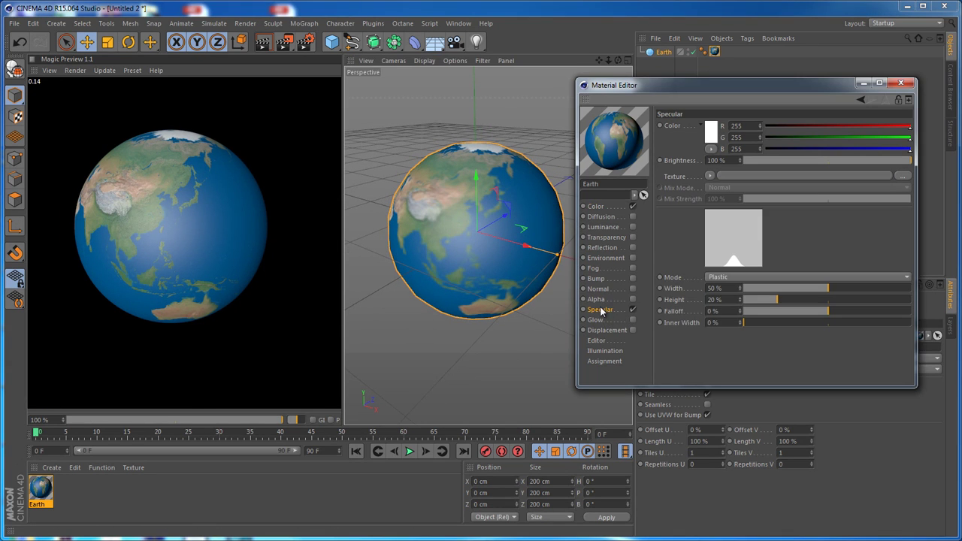
click(758, 175)
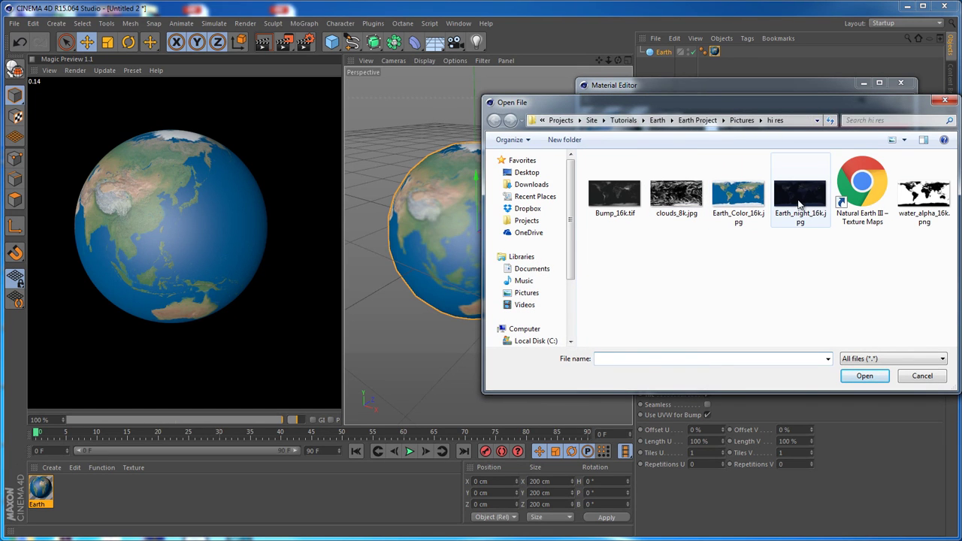
click(923, 193)
click(864, 376)
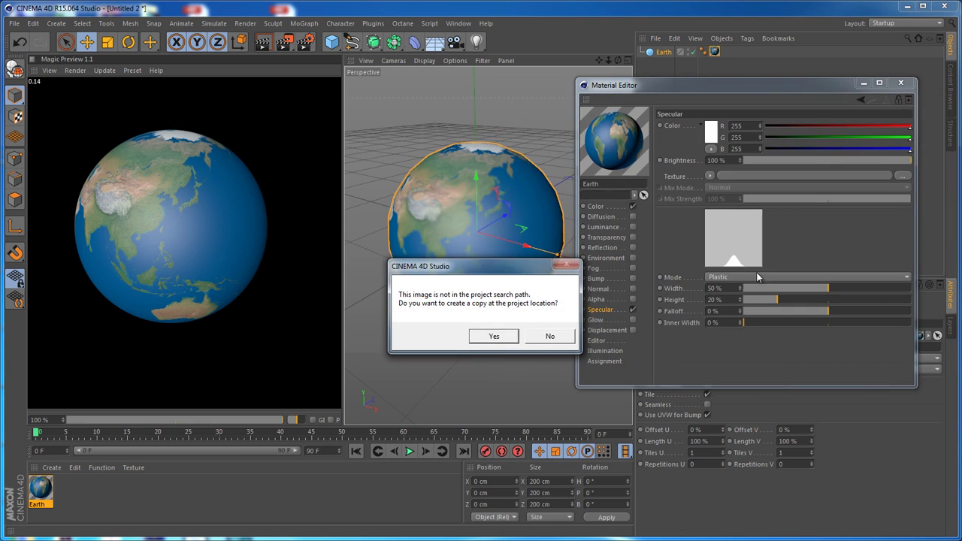
click(541, 338)
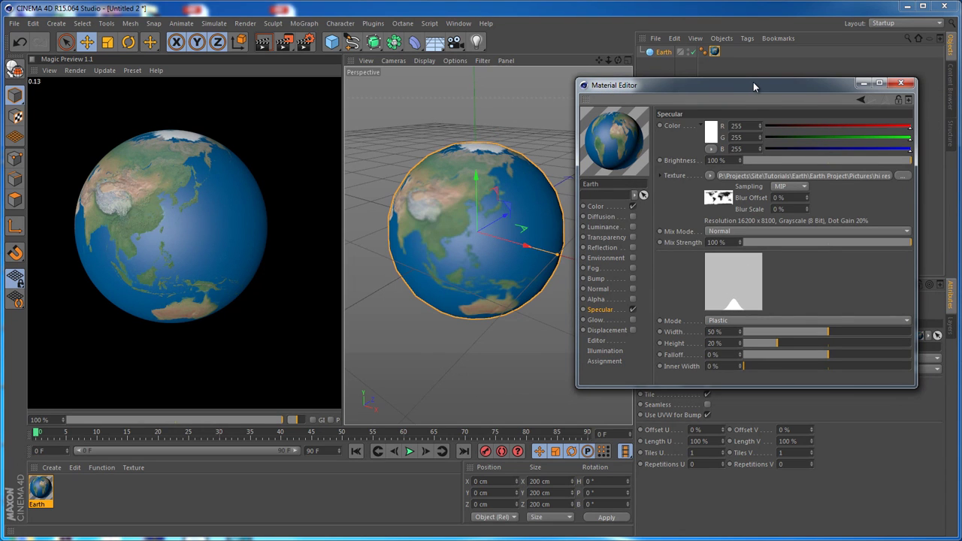
- Enable the Earth material's Bump channel and load Bump_16k.tif as its texture without copying the image to the project location
alt+drag(509, 234, 538, 234)
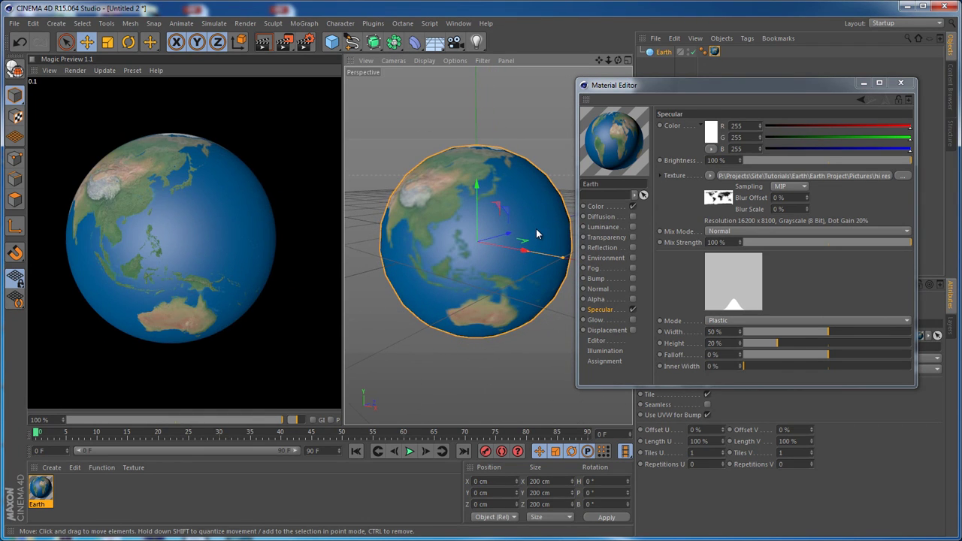
alt+right_drag(494, 200, 490, 103)
alt+drag(474, 192, 543, 218)
alt+right_drag(543, 198, 517, 169)
mouse_move(515, 179)
alt+middle_down()
mouse_move(537, 188)
mouse_move(511, 168)
alt+middle_up()
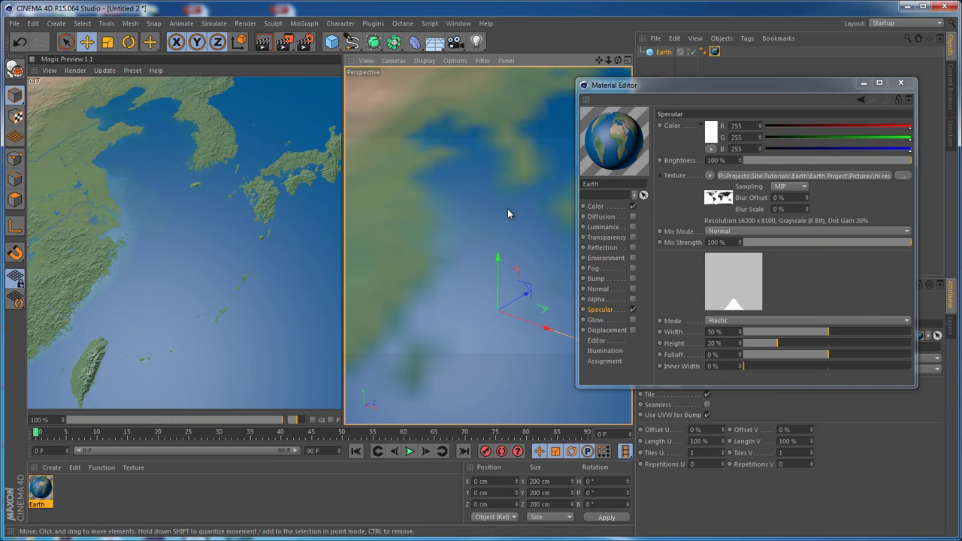
click(596, 278)
click(633, 278)
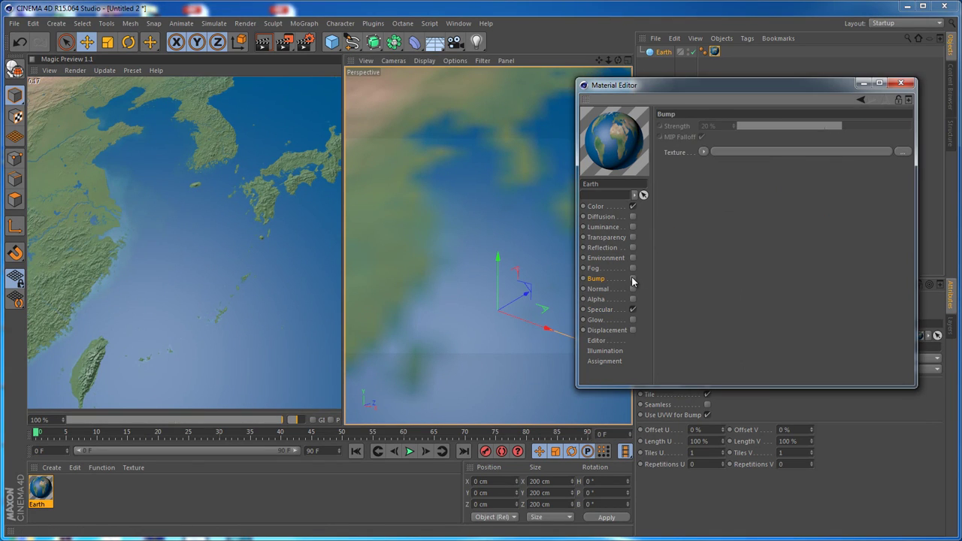
click(763, 152)
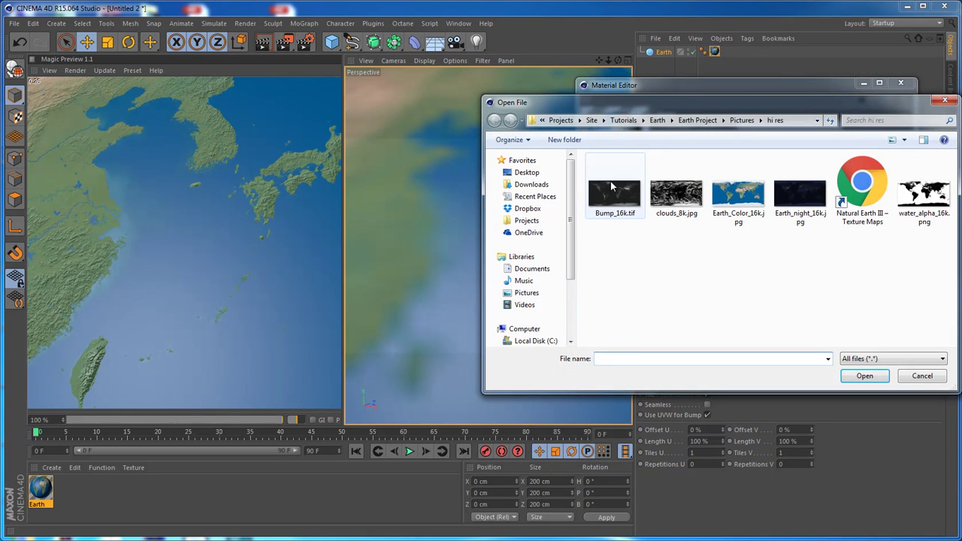
click(615, 194)
click(870, 381)
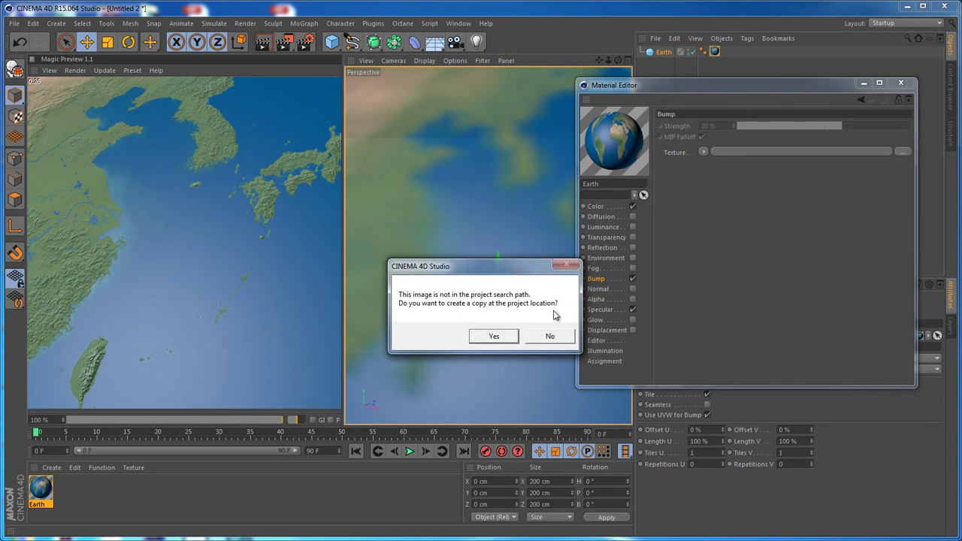
click(550, 337)
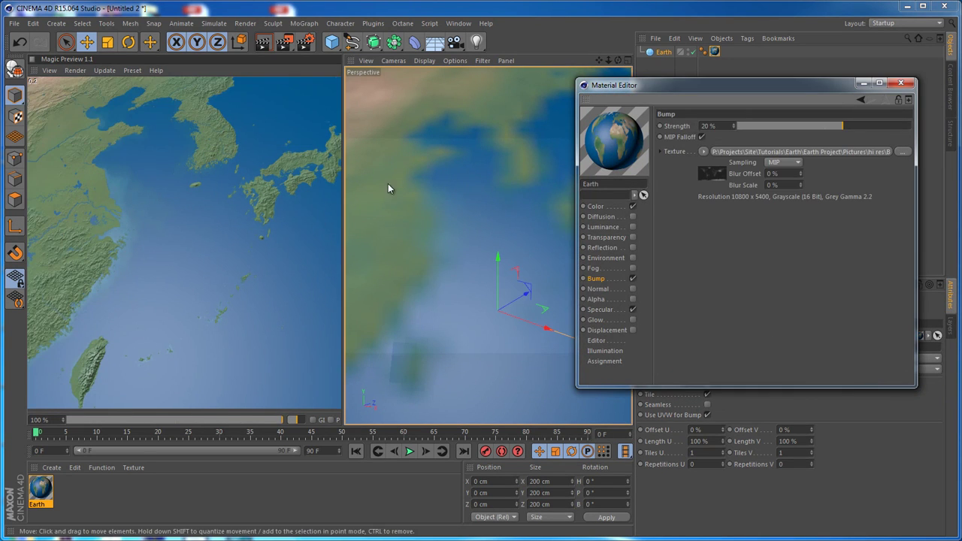
- Add an infinite light and rotate it to about H 49°, P -8°, B 83° so it strikes the Earth from the side
drag(478, 47, 590, 106)
click(590, 104)
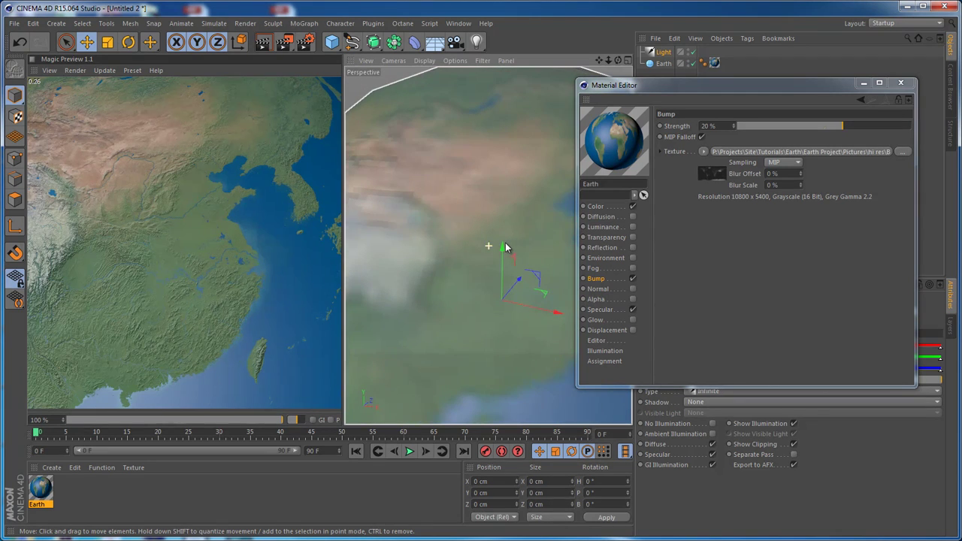
scroll(494, 208, down, 5)
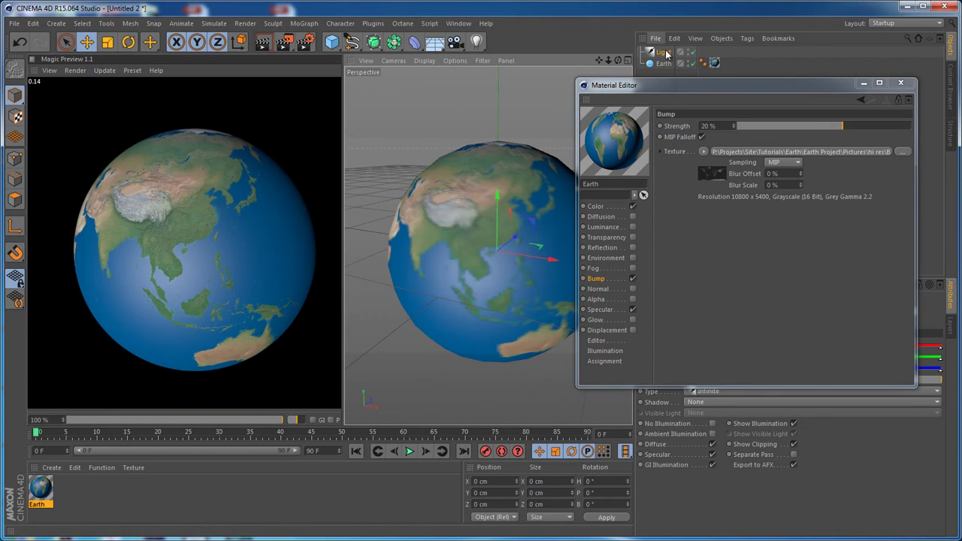
key(r)
drag(529, 236, 526, 270)
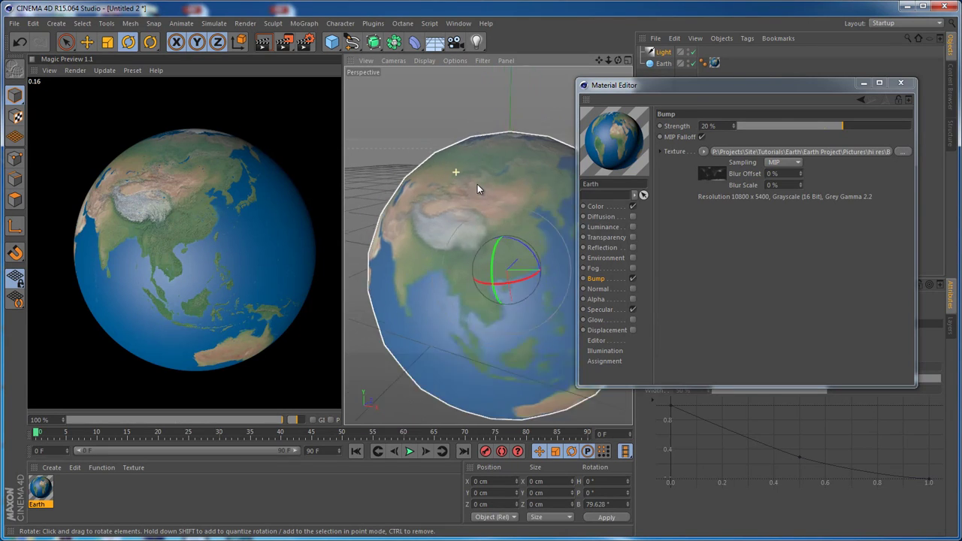
drag(507, 271, 601, 242)
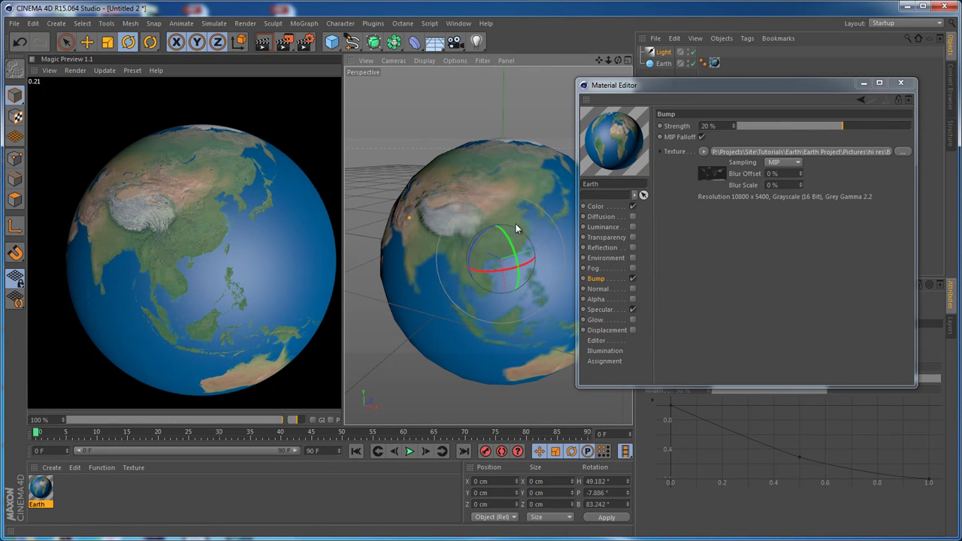
- Rotate the infinite light further to about H 113°, P -10°, B 94°, leaving part of the globe in darkness
scroll(503, 125, up, 5)
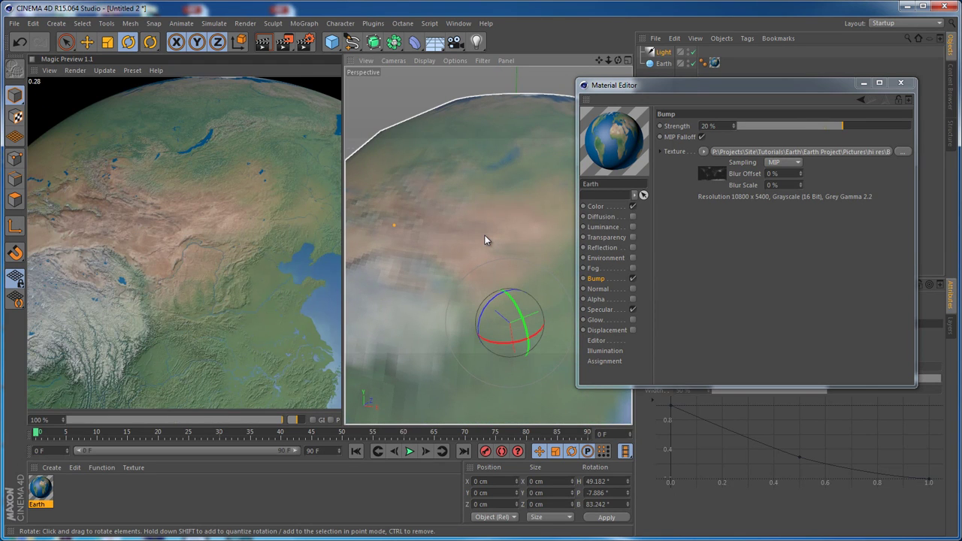
scroll(494, 193, down, 3)
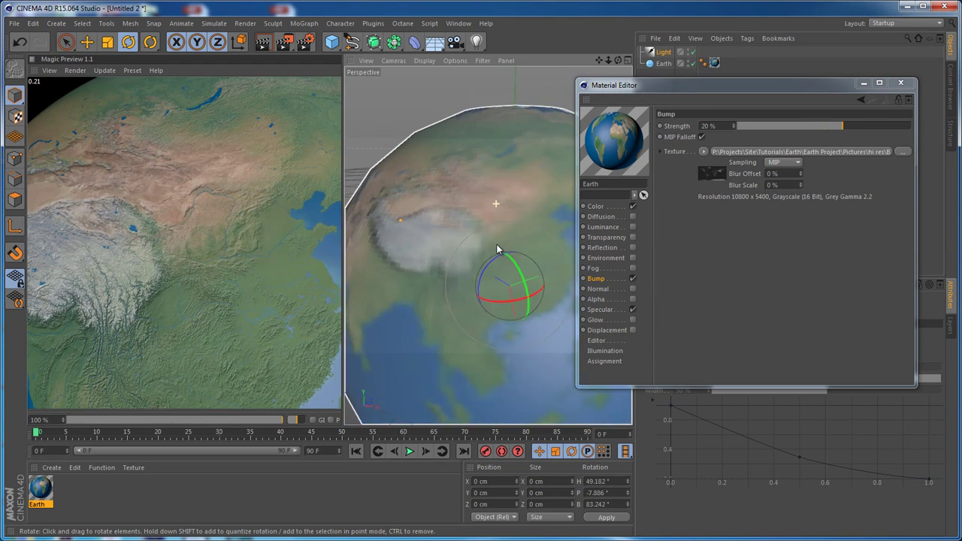
scroll(496, 245, down, 3)
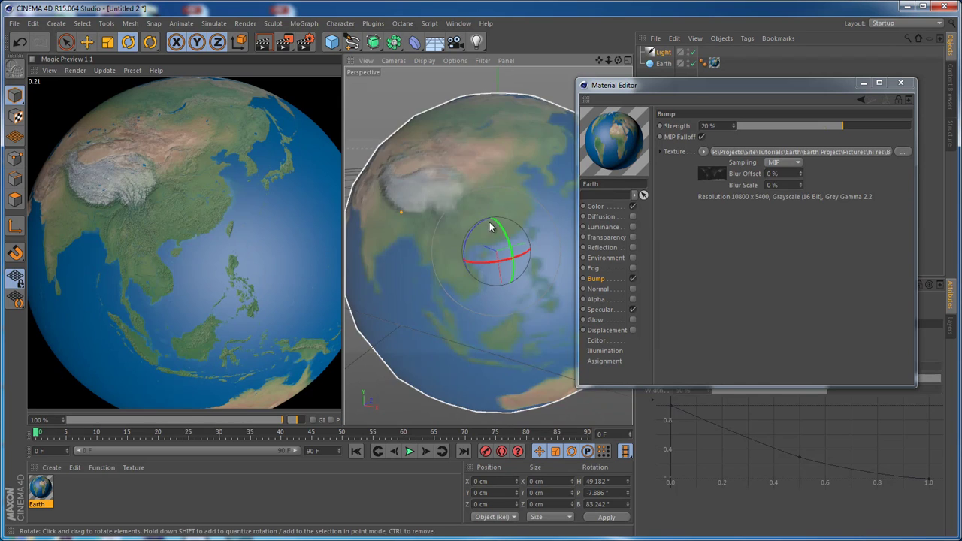
drag(494, 262, 563, 251)
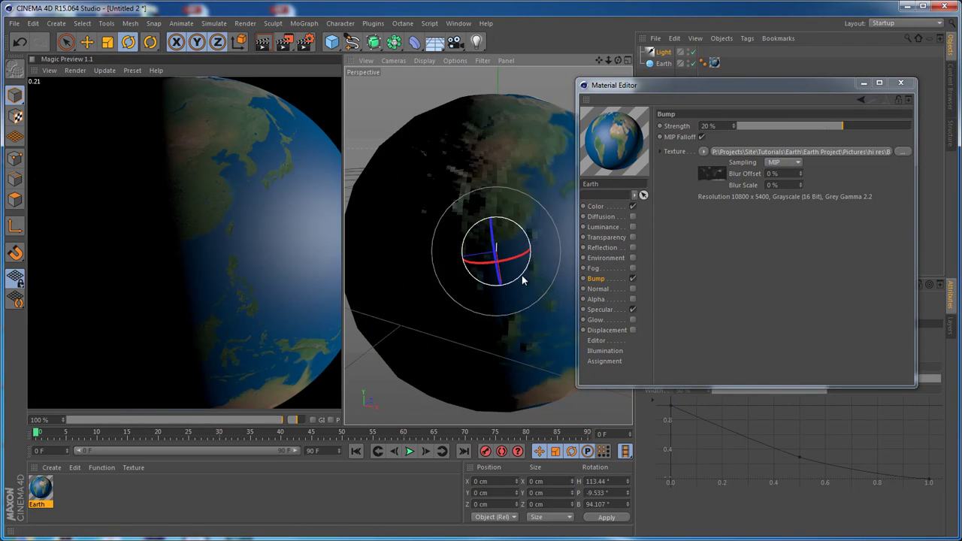
- Enable the Earth material's Luminance channel and load Earth_night_16k.jpg as its texture without copying the image to the project location
alt+drag(464, 289, 501, 284)
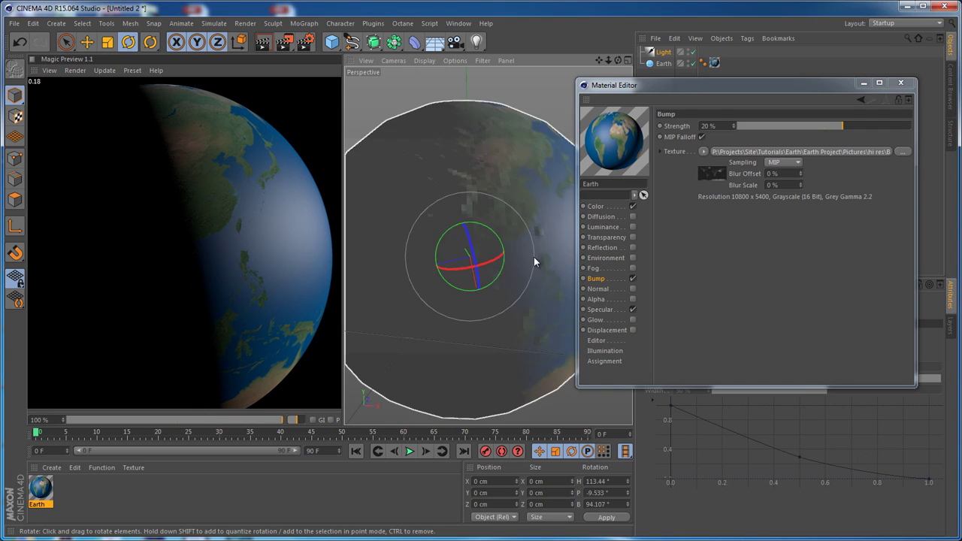
click(595, 228)
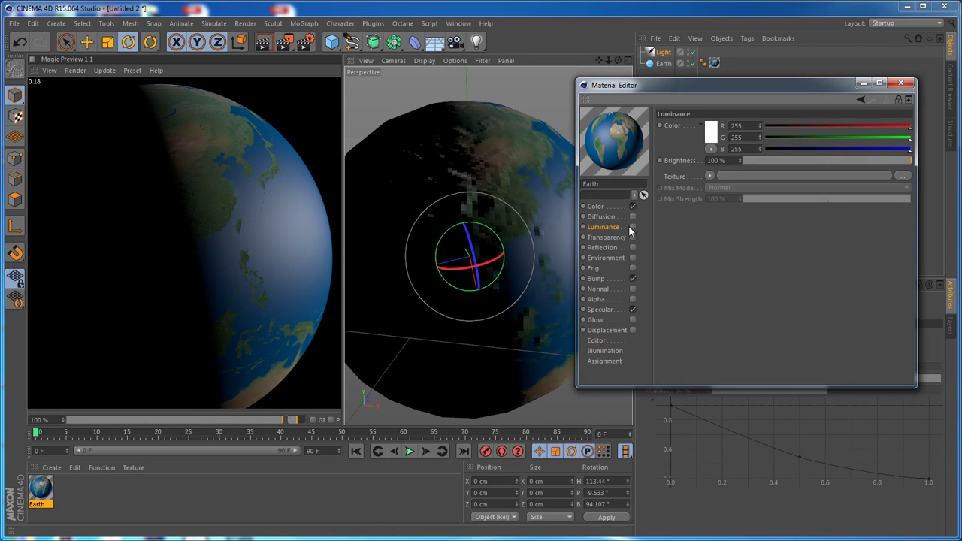
click(631, 227)
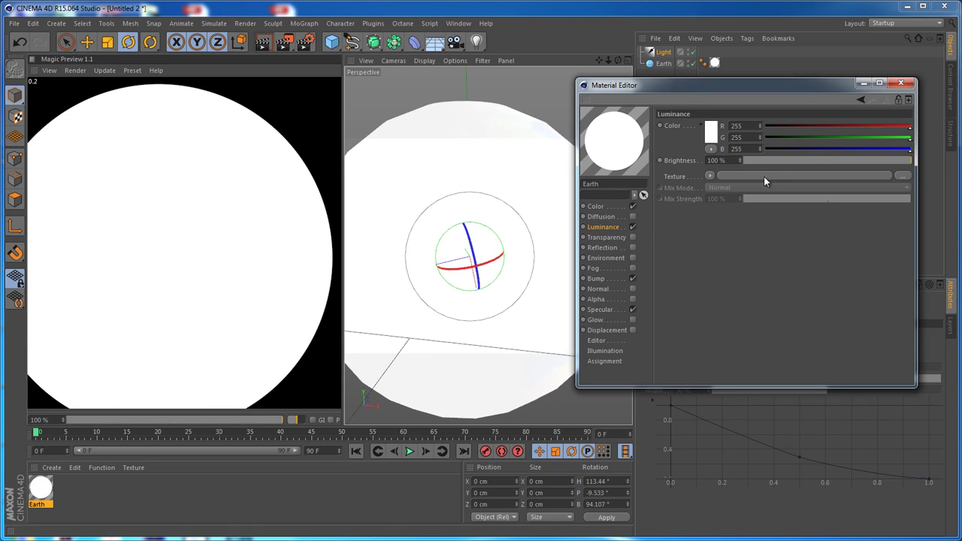
click(763, 176)
click(810, 201)
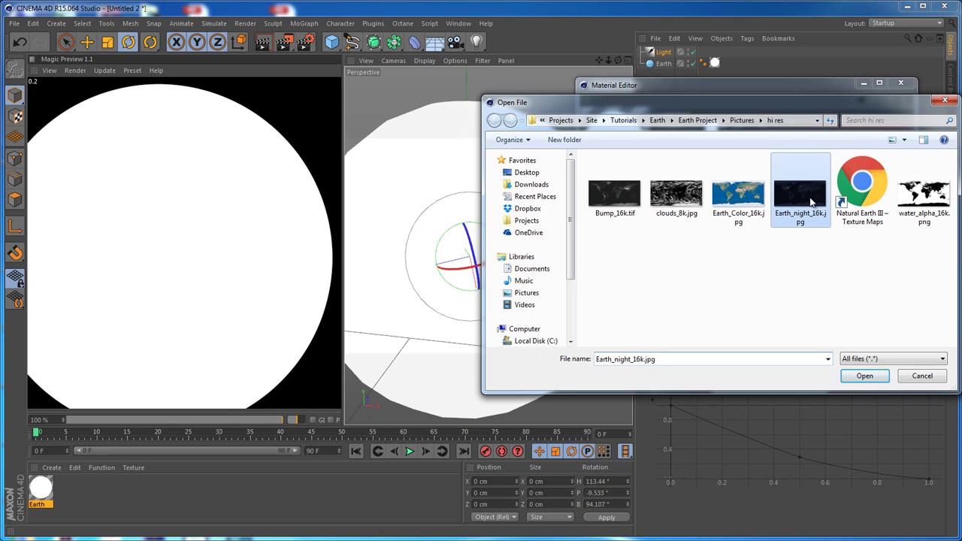
click(862, 376)
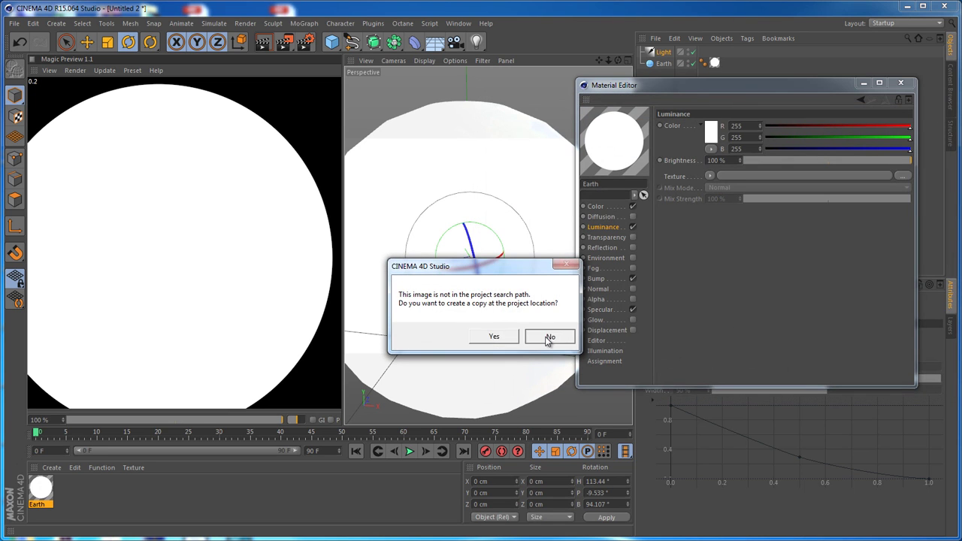
click(549, 336)
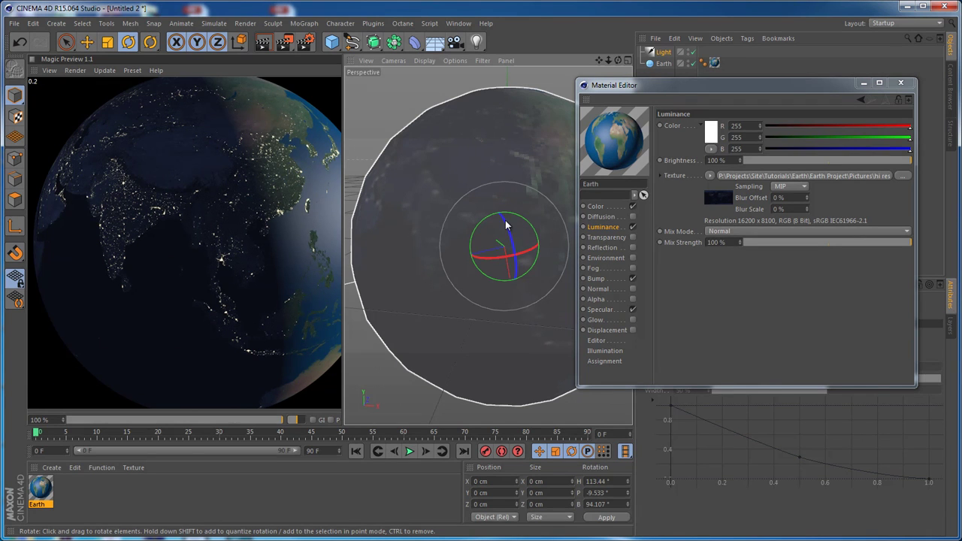
- Wrap the night image in the Luminance texture with a Layer shader and open that shader's properties
alt+drag(523, 217, 485, 201)
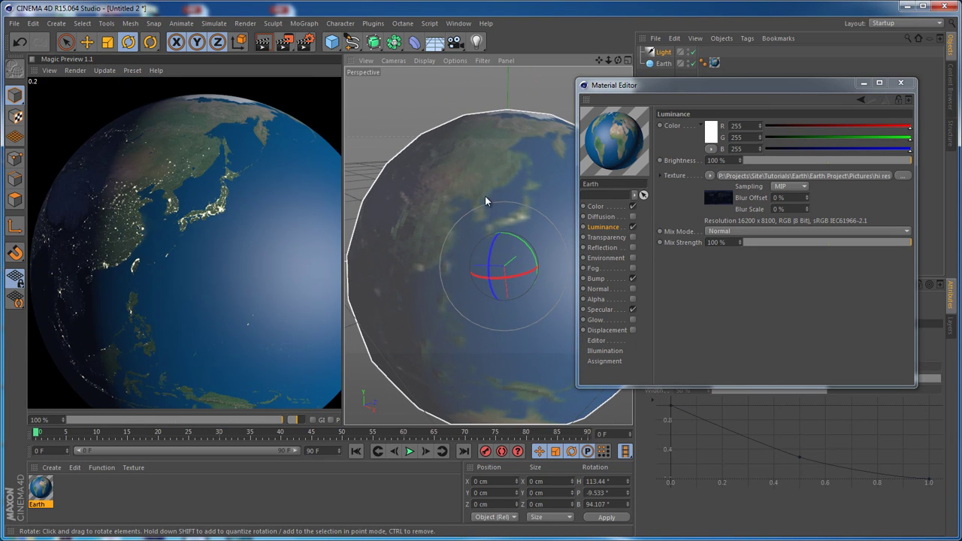
drag(672, 85, 710, 74)
click(747, 164)
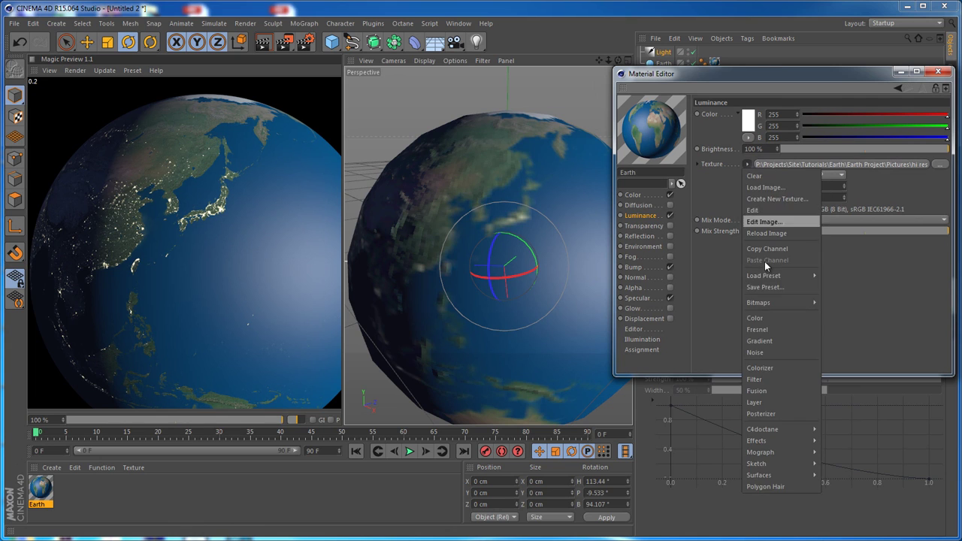
click(767, 406)
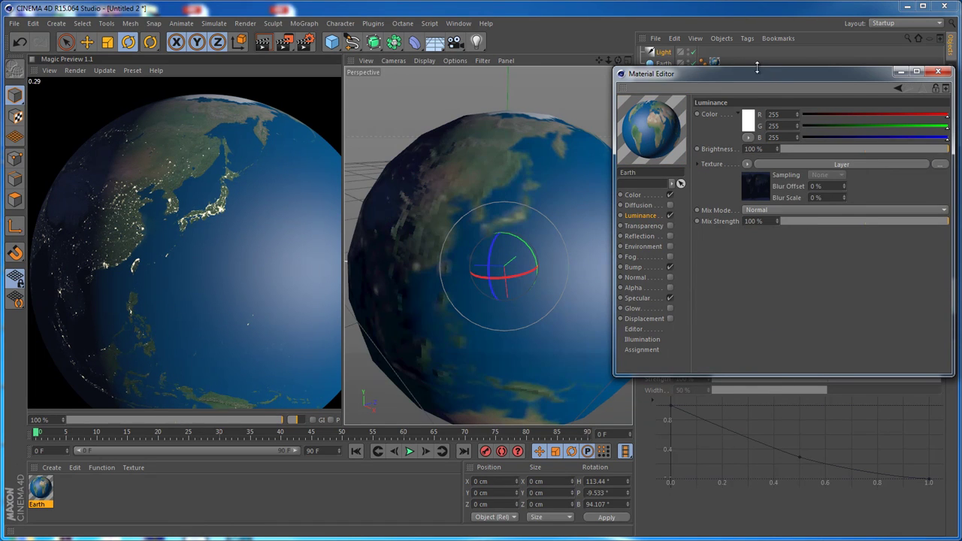
drag(764, 79, 748, 80)
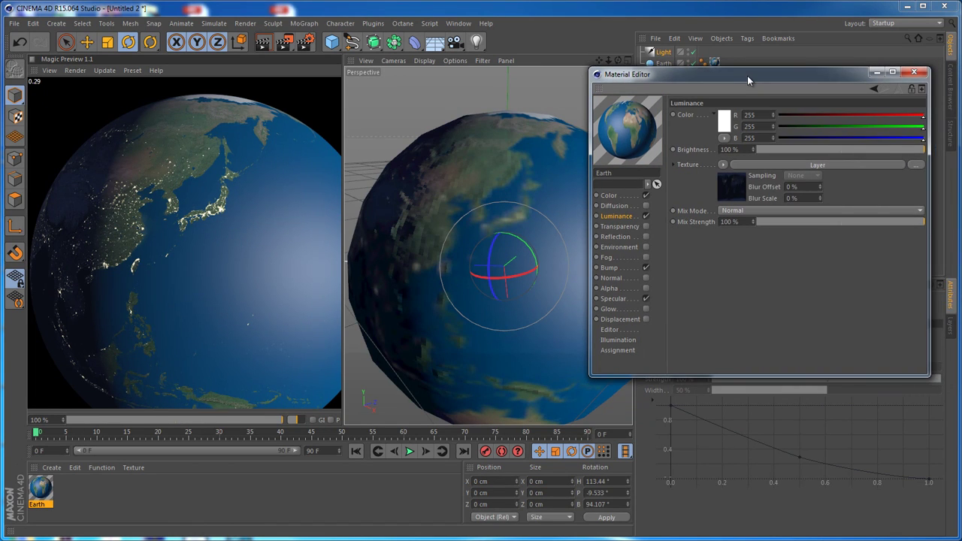
click(767, 167)
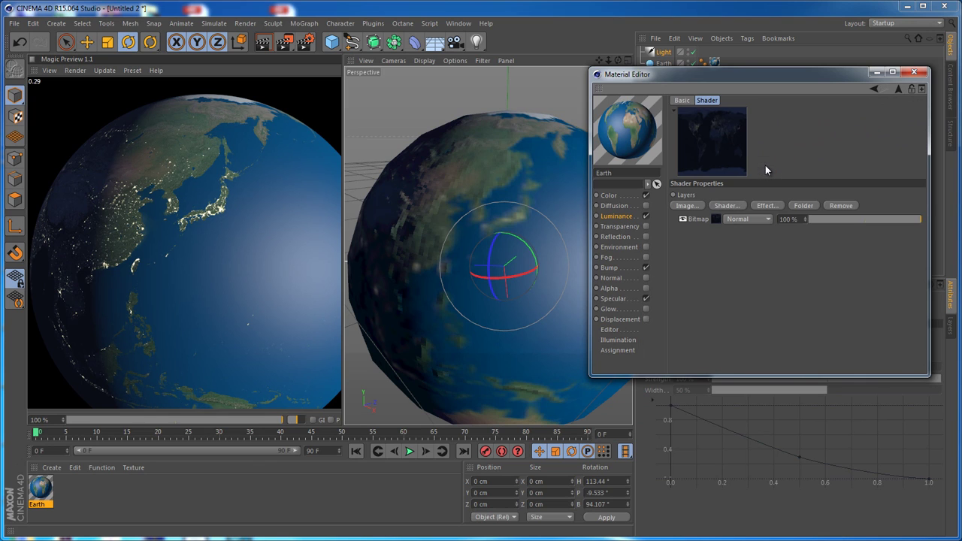
- Add a Backlight effect shader above the bitmap in the Luminance layer stack and inspect the globe's dark side
click(730, 206)
mouse_move(778, 374)
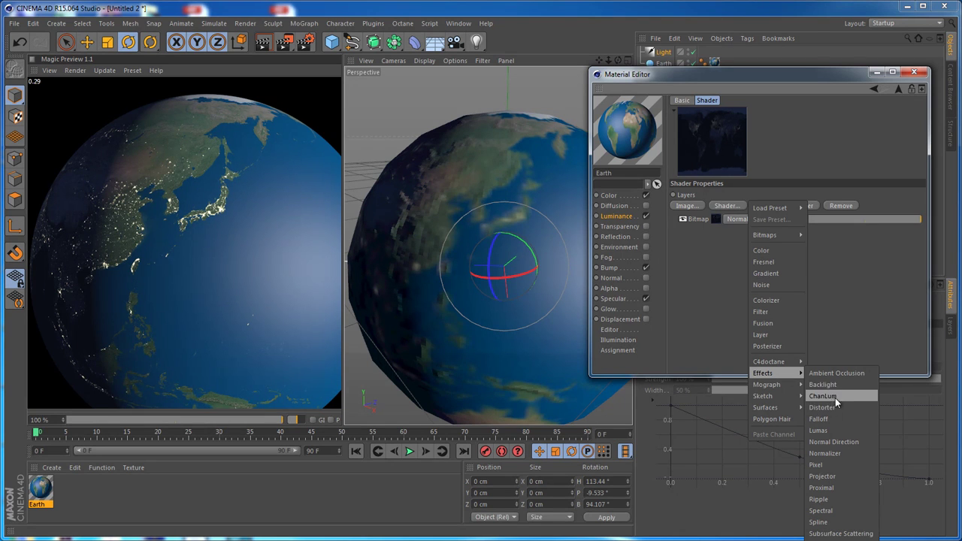
click(823, 384)
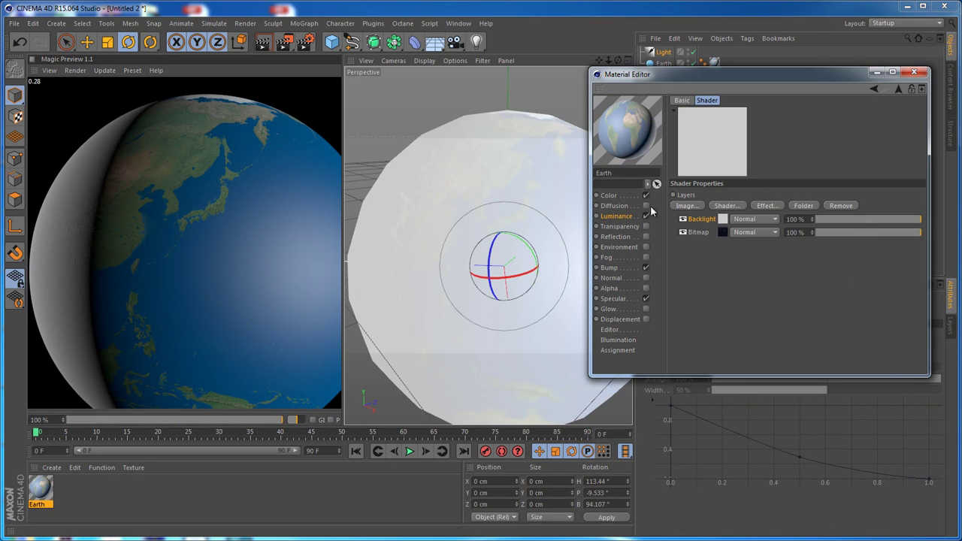
alt+drag(495, 247, 575, 223)
alt+drag(516, 225, 508, 242)
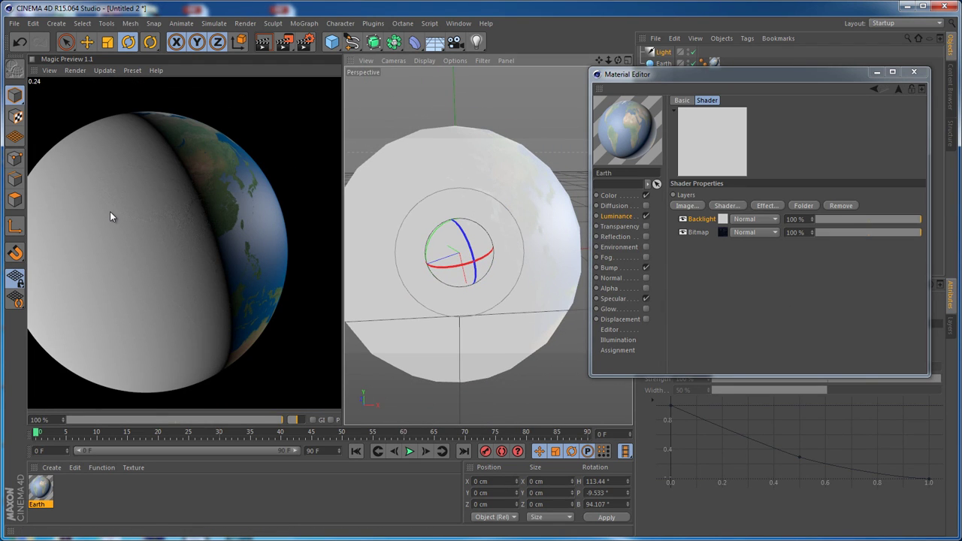
- Open the Backlight shader's properties and set its illumination to 100% and its shadow intensity to 0%
click(721, 218)
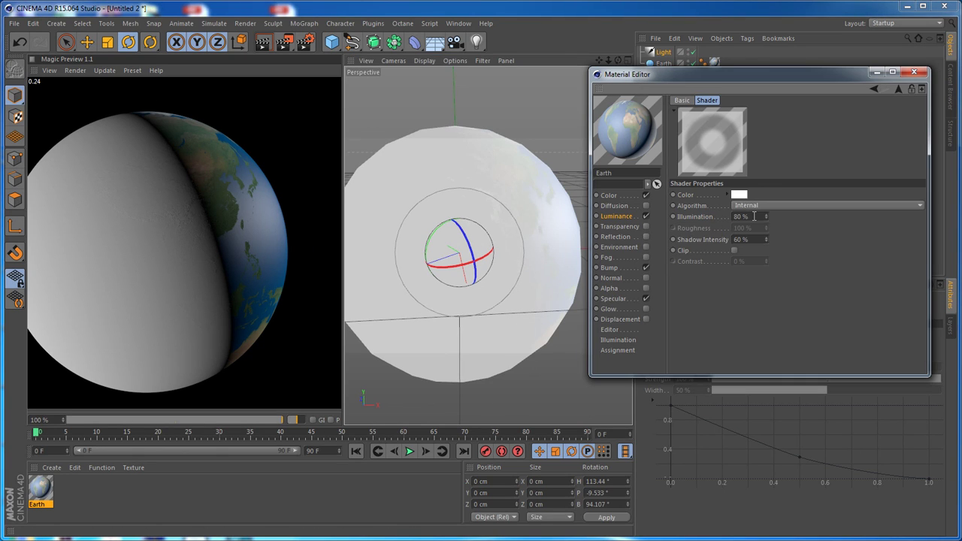
click(751, 217)
key(Tab)
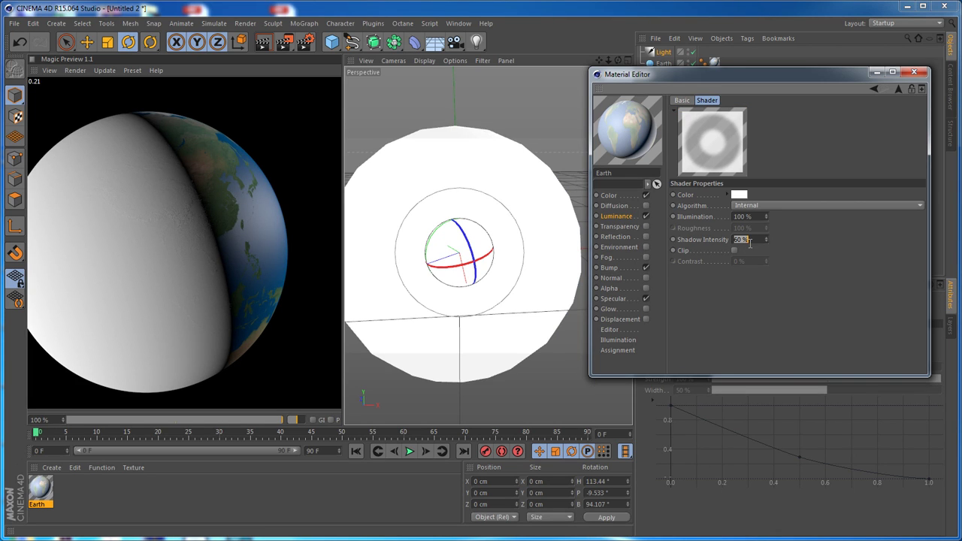
drag(748, 240, 714, 245)
text(0)
key(Return)
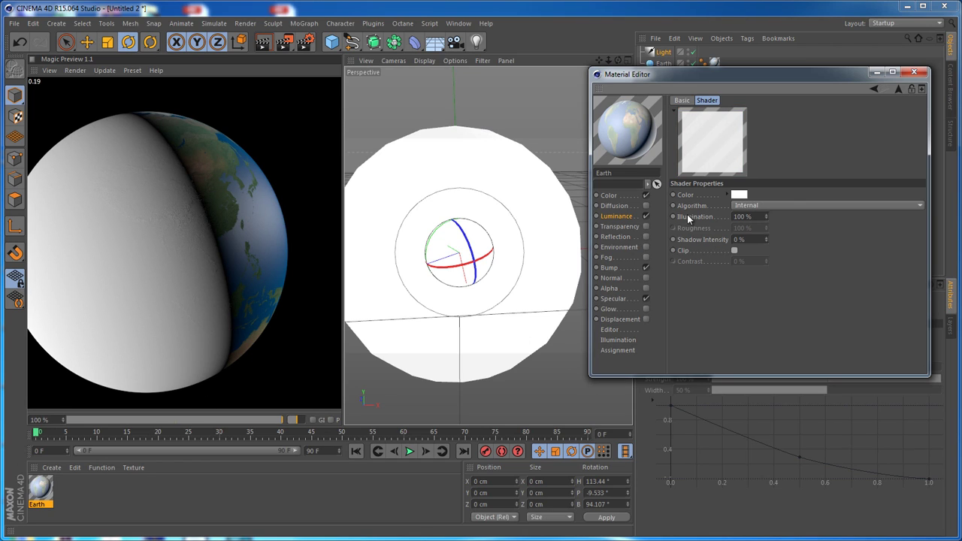
- Raise the Backlight shader's illumination to 200% and return to the Luminance layer stack
drag(754, 218, 721, 218)
text(200)
key(Tab)
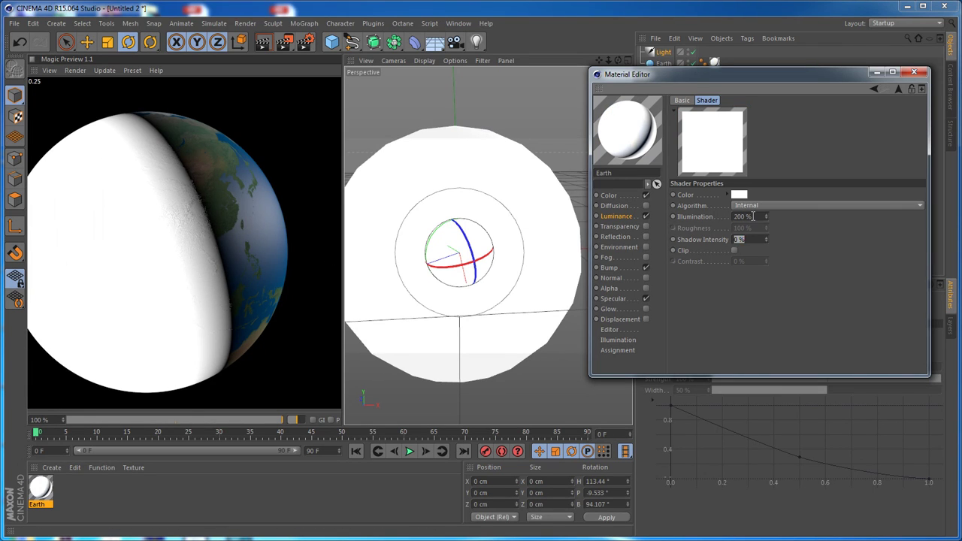
drag(753, 217, 722, 221)
click(896, 88)
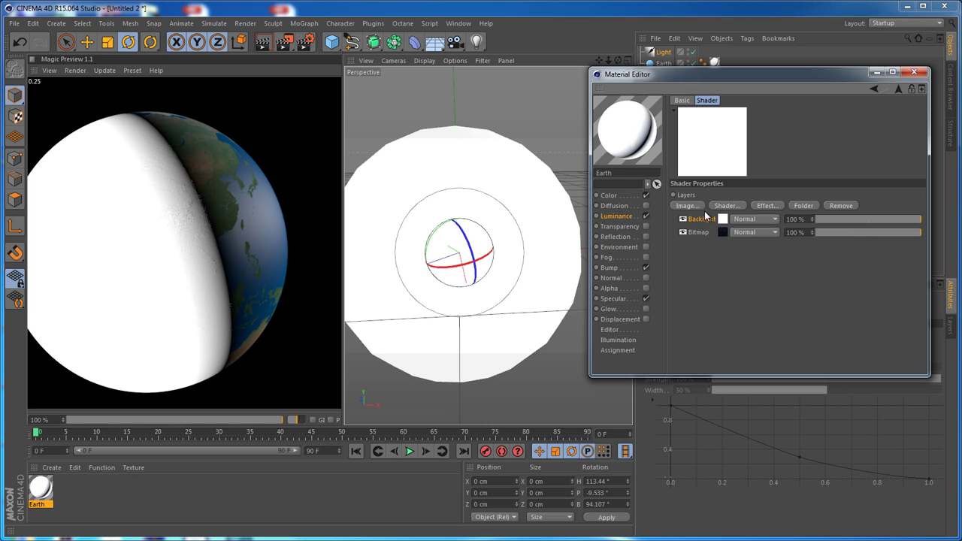
- Set the Backlight layer's blend mode to Multiply and inspect the city lights across the globe's day-night boundary
click(752, 220)
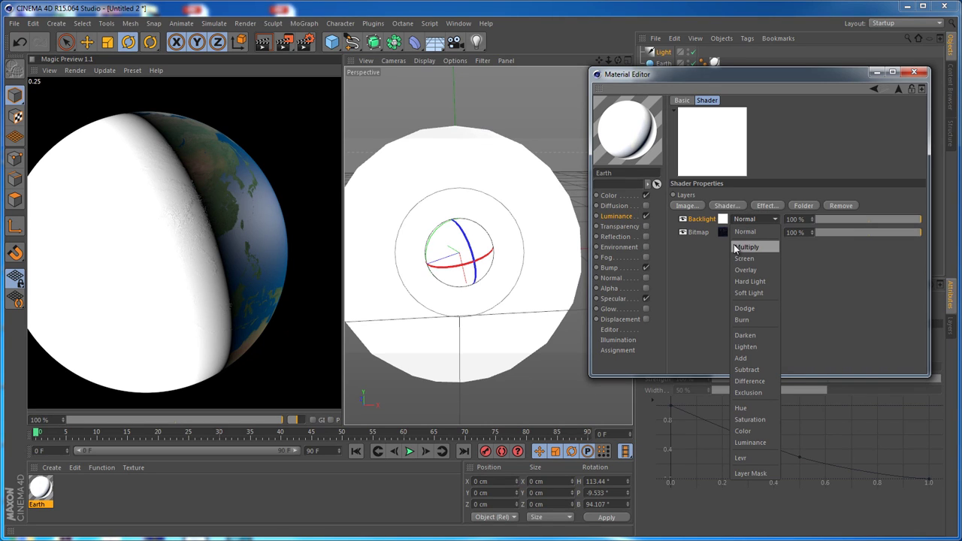
click(764, 246)
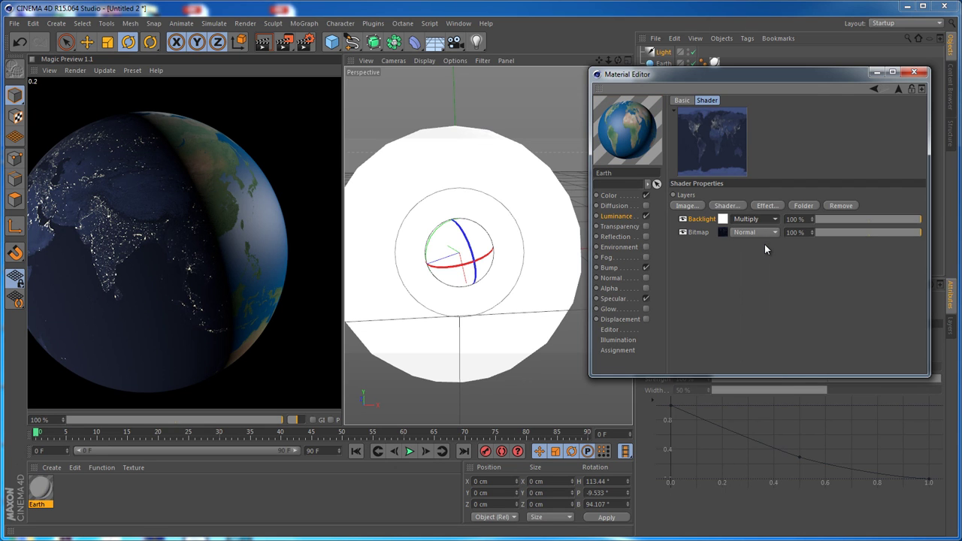
alt+drag(454, 244, 550, 222)
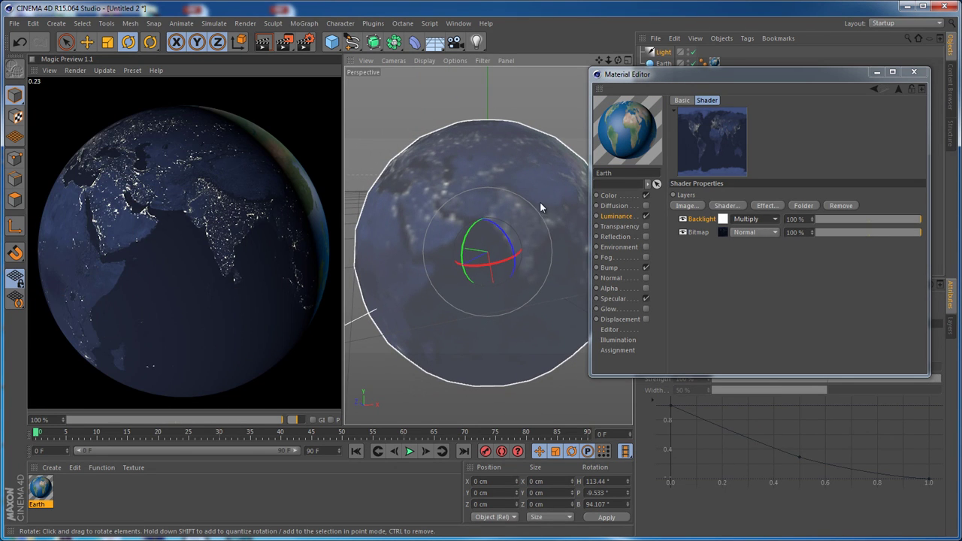
alt+middle_drag(539, 205, 428, 229)
scroll(530, 245, down, 3)
alt+drag(456, 226, 435, 226)
- Set the infinite light's intensity to 120% and close the Material Editor
drag(672, 78, 670, 48)
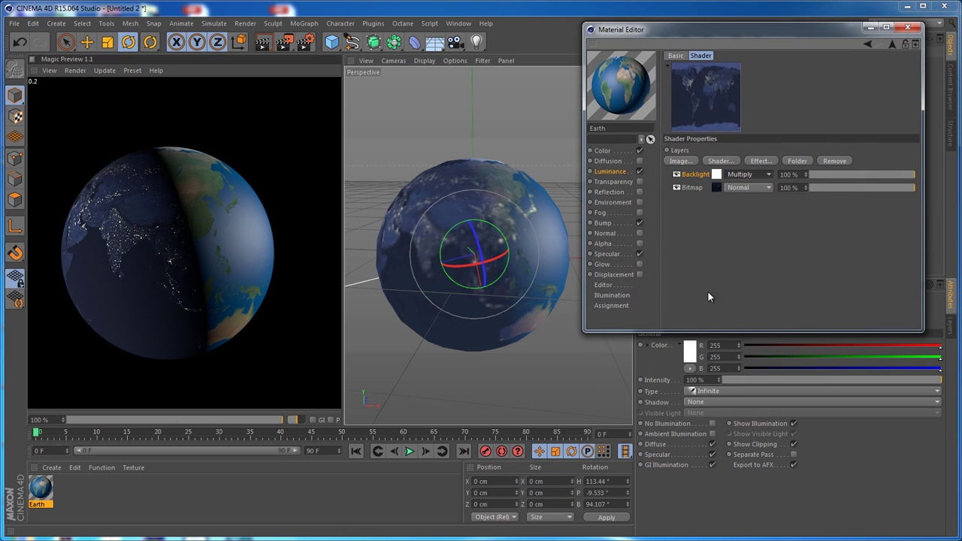
click(706, 378)
text(120)
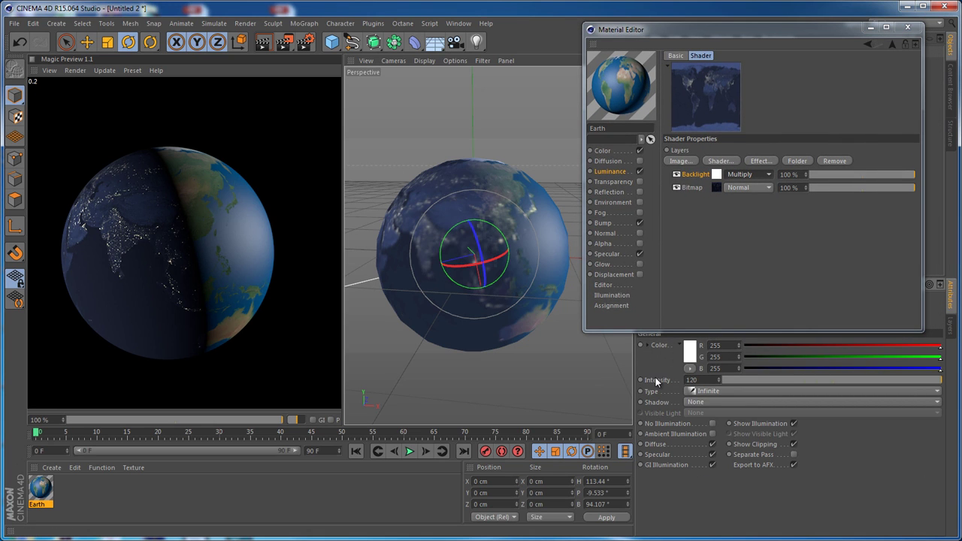
key(Return)
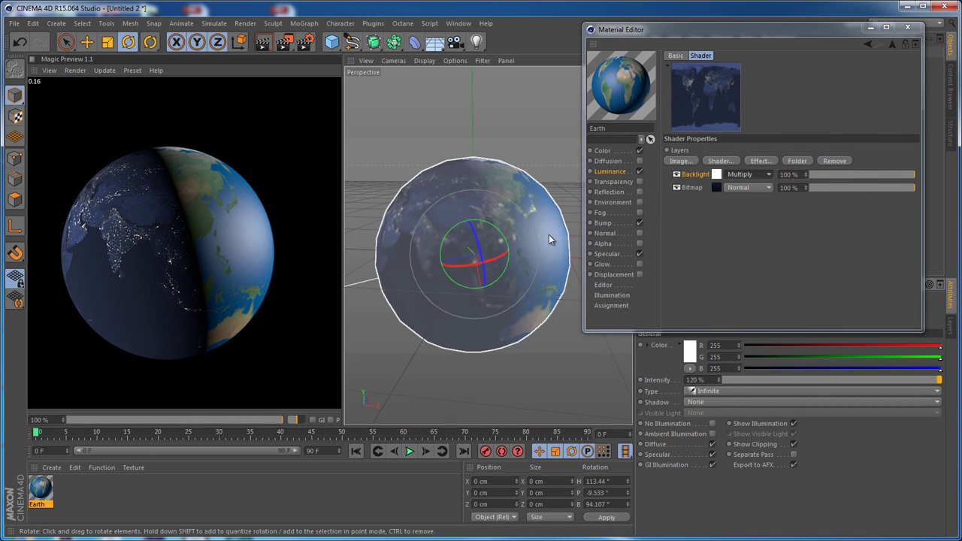
alt+drag(550, 236, 454, 228)
drag(688, 35, 687, 52)
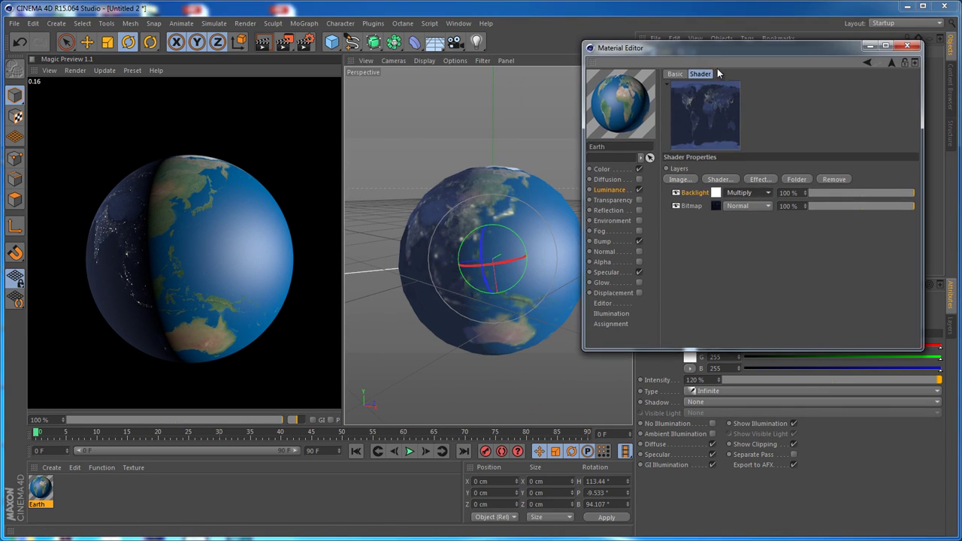
click(904, 48)
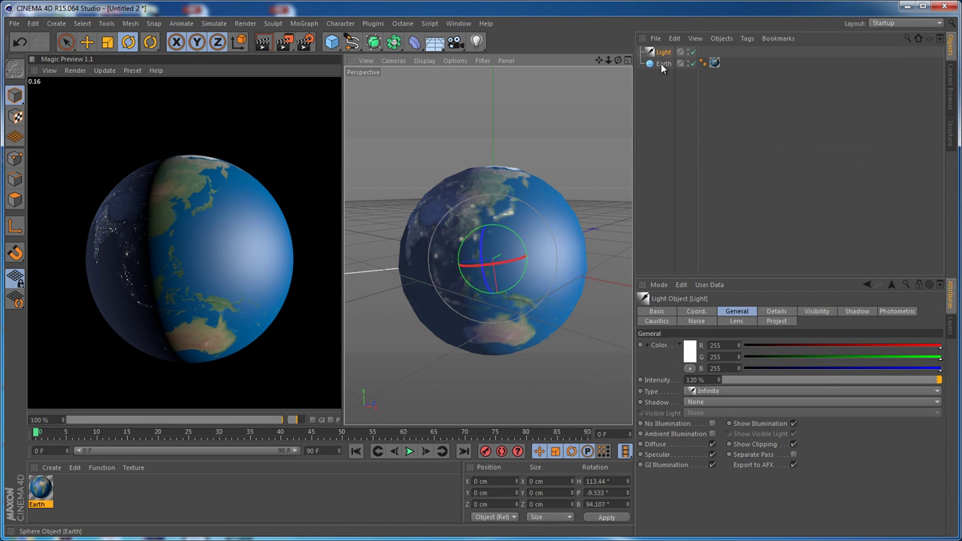
- Duplicate the Earth sphere and name the copy Clouds
click(662, 64)
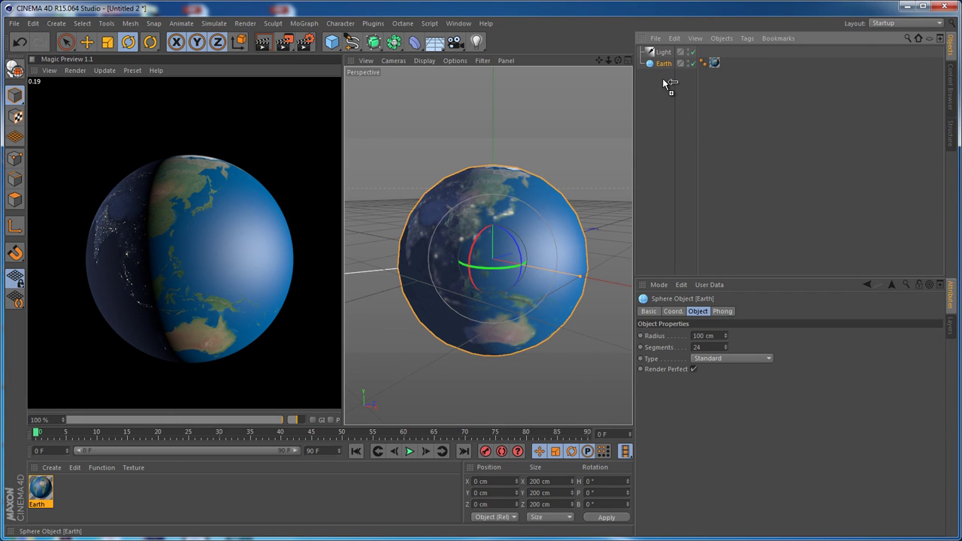
ctrl+drag(661, 78, 663, 79)
double_click(664, 75)
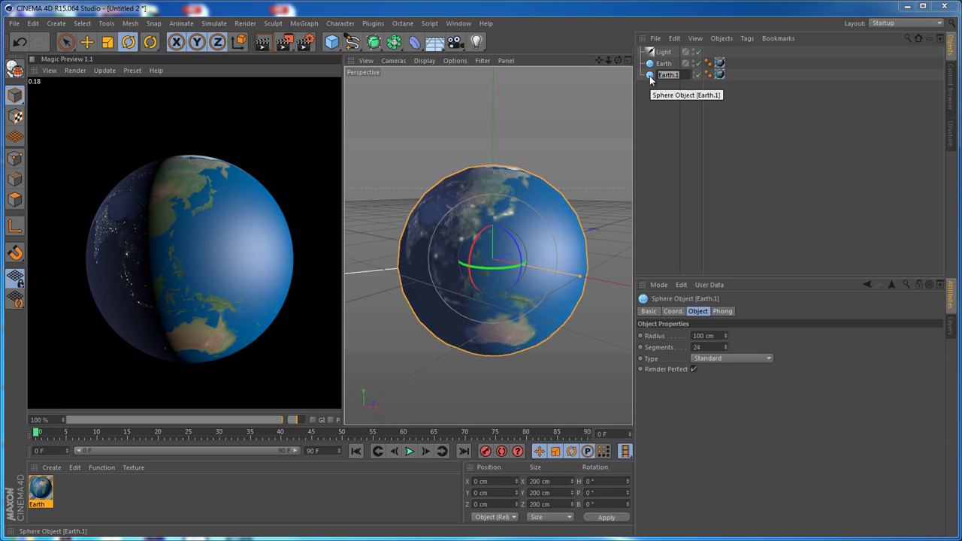
text(Clou)
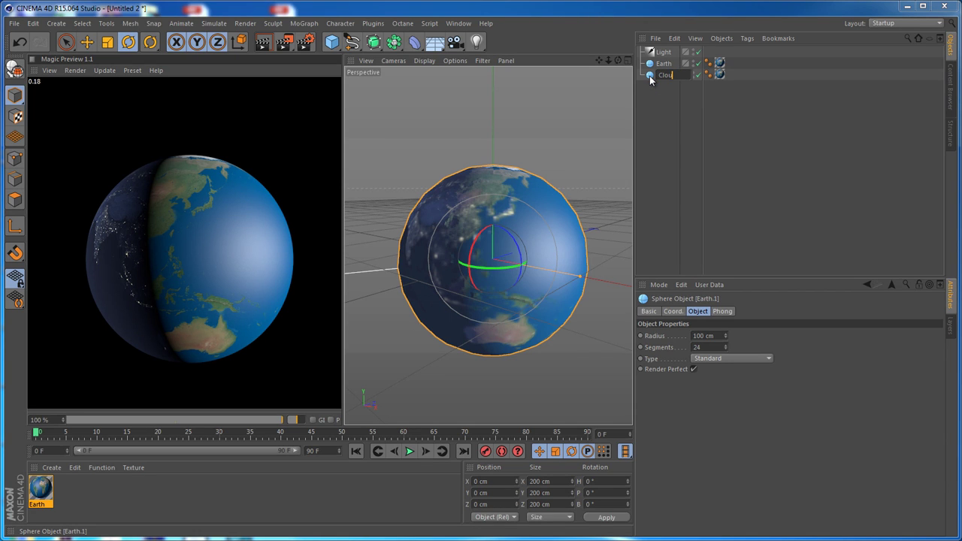
text(ds)
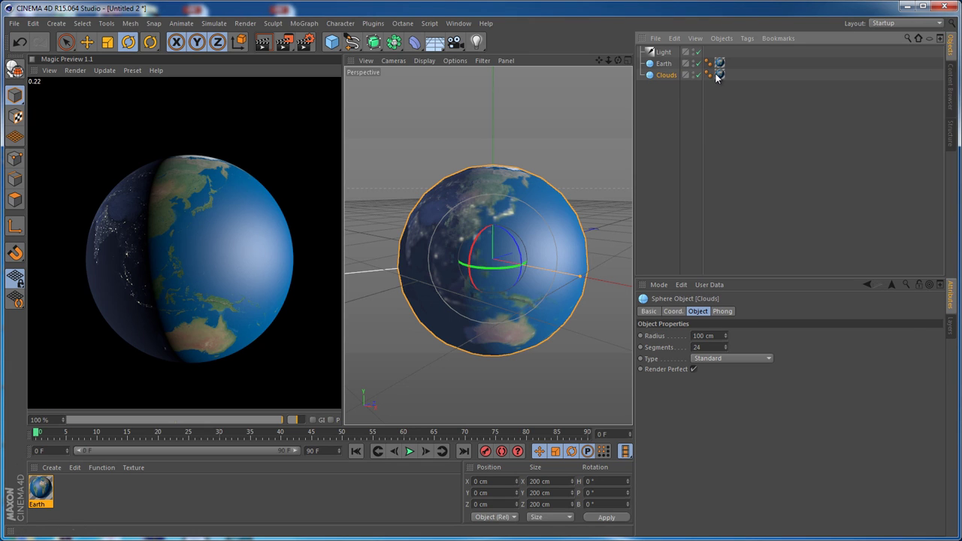
- Remove the Earth material from the Clouds sphere and assign it a new material named Clouds
click(718, 74)
key(Delete)
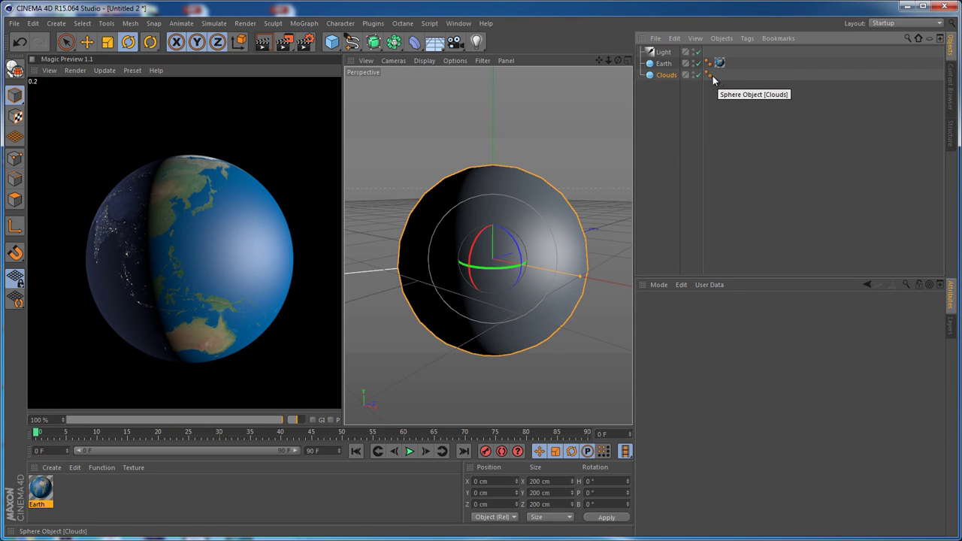
double_click(103, 489)
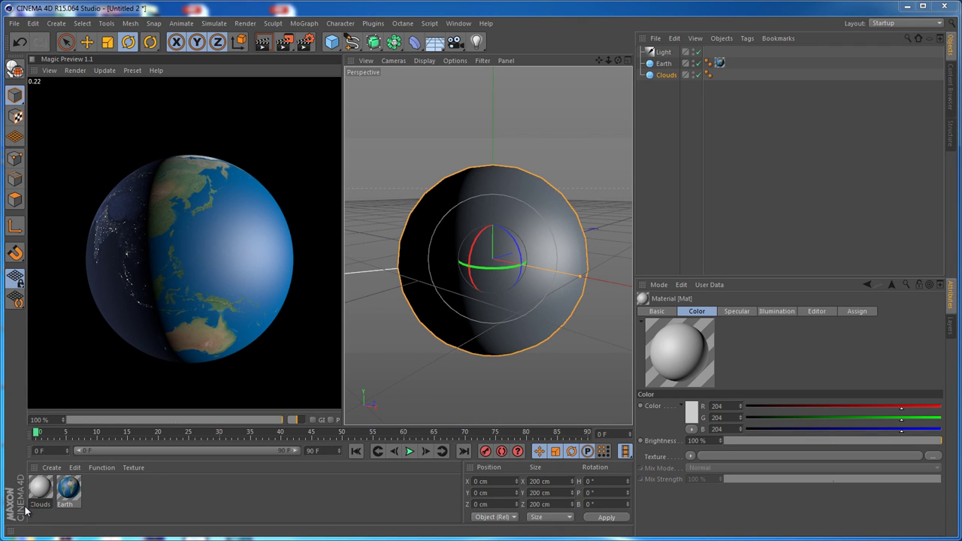
drag(35, 493, 668, 74)
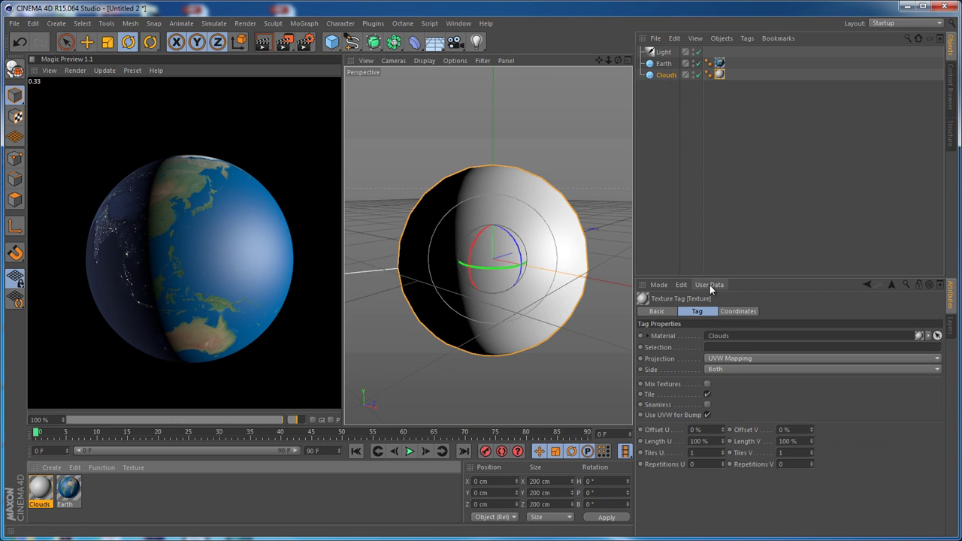
- Set the Clouds sphere's radius to 100.1 cm so it sits just outside the Earth sphere
click(667, 76)
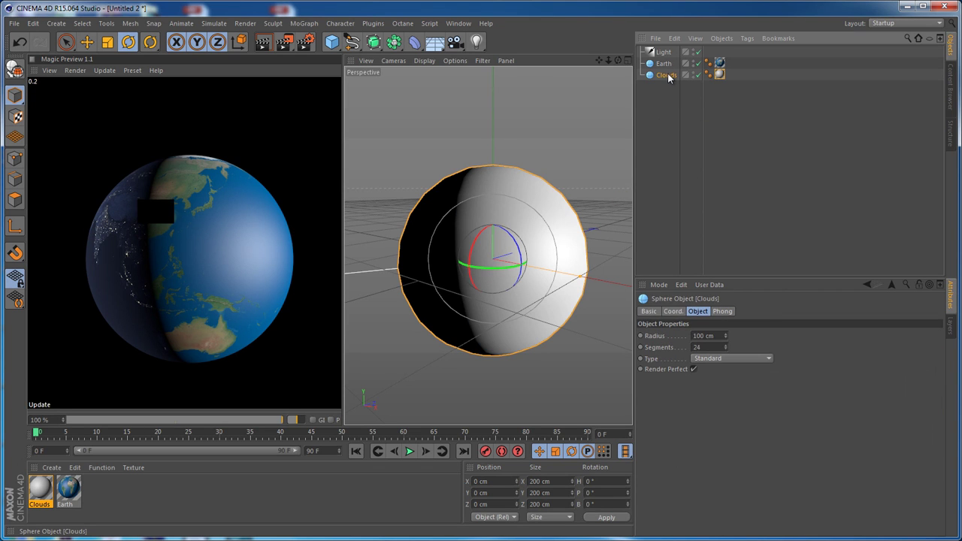
double_click(716, 335)
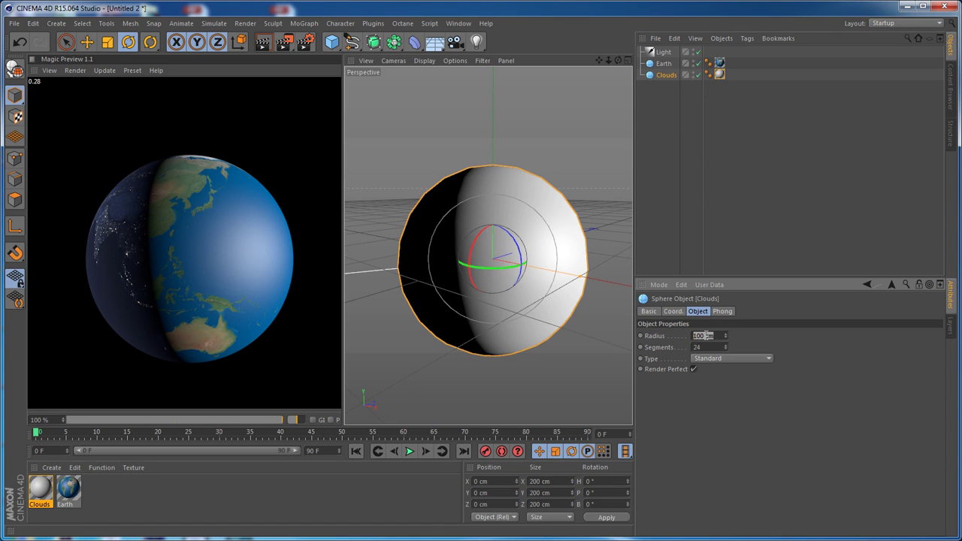
click(714, 338)
text(.1)
key(Return)
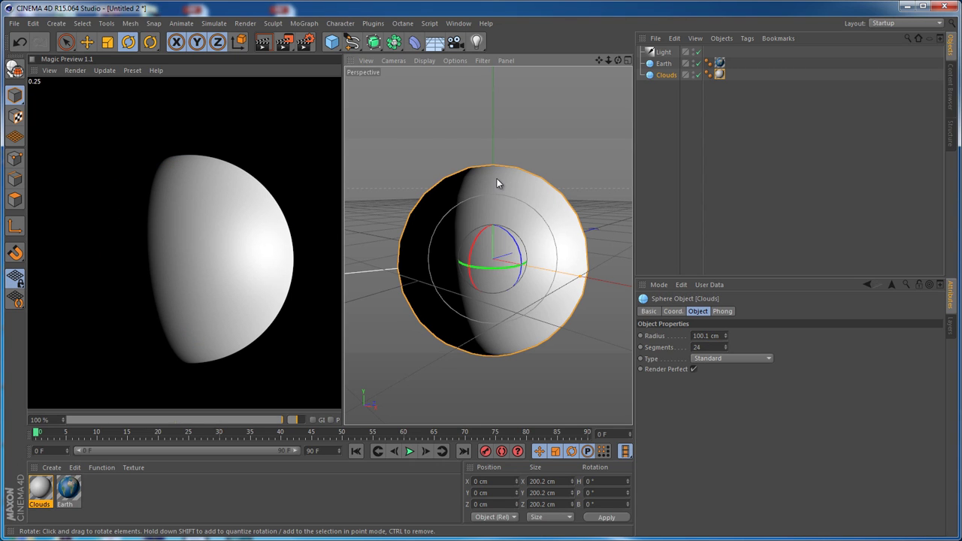
scroll(497, 177, down, 2)
scroll(497, 176, up, 4)
alt+middle_drag(491, 200, 486, 175)
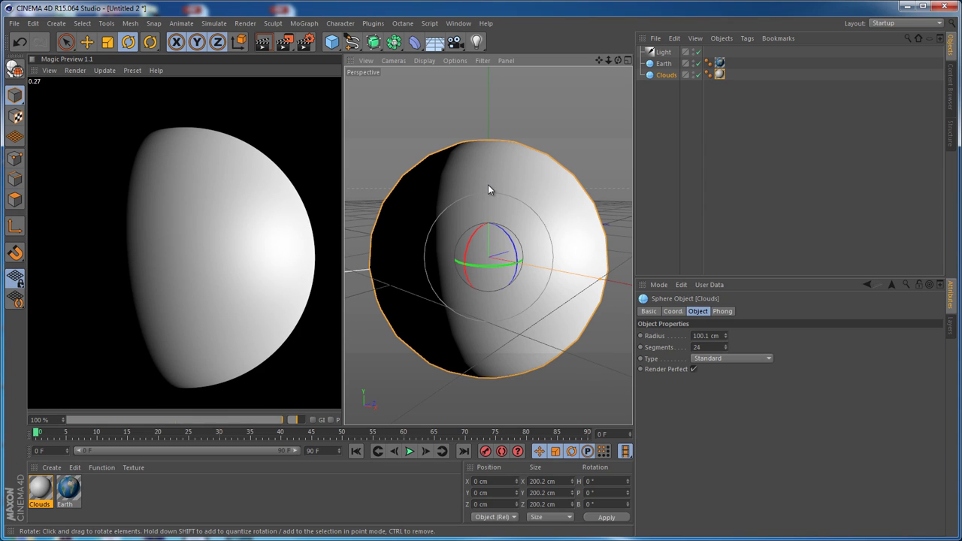
- Open the Clouds material for editing and disable its Specular channel
double_click(41, 489)
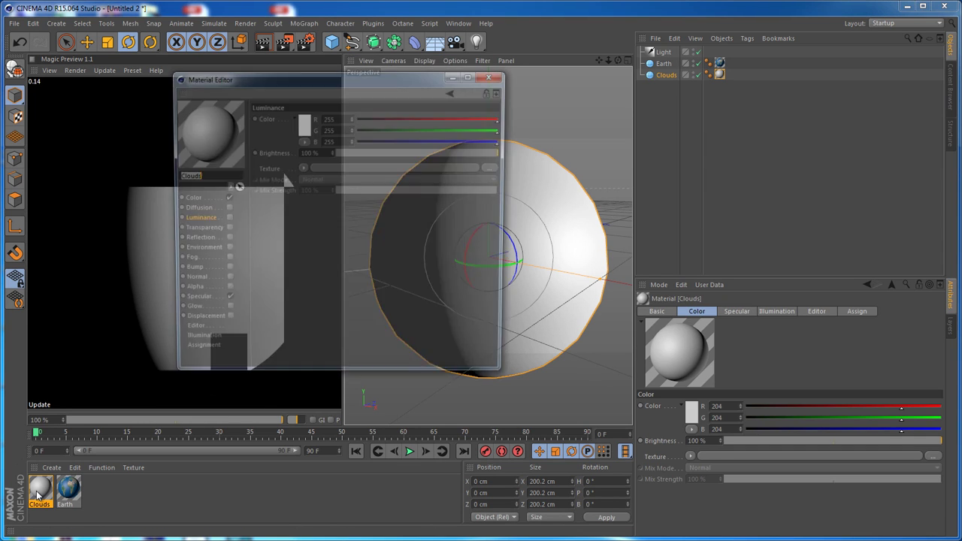
drag(440, 77, 832, 94)
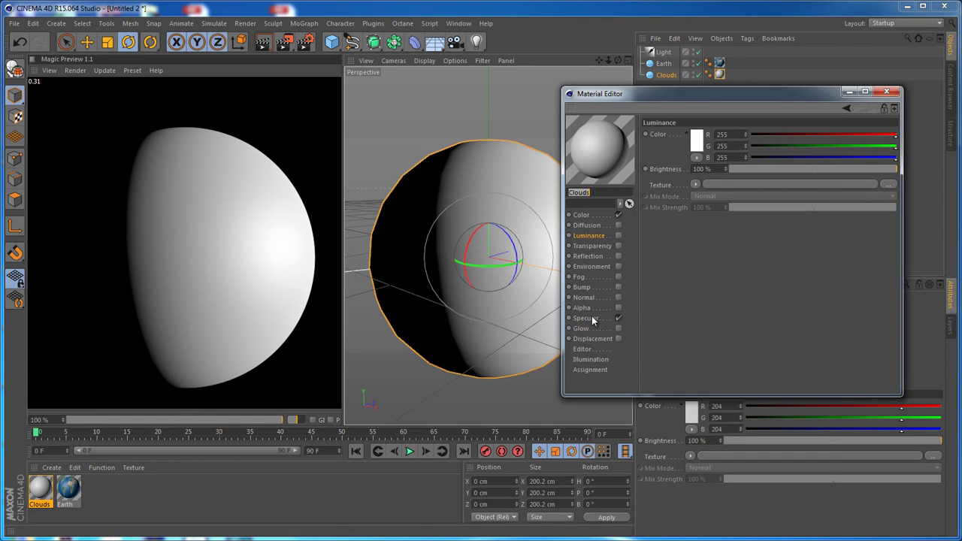
click(618, 317)
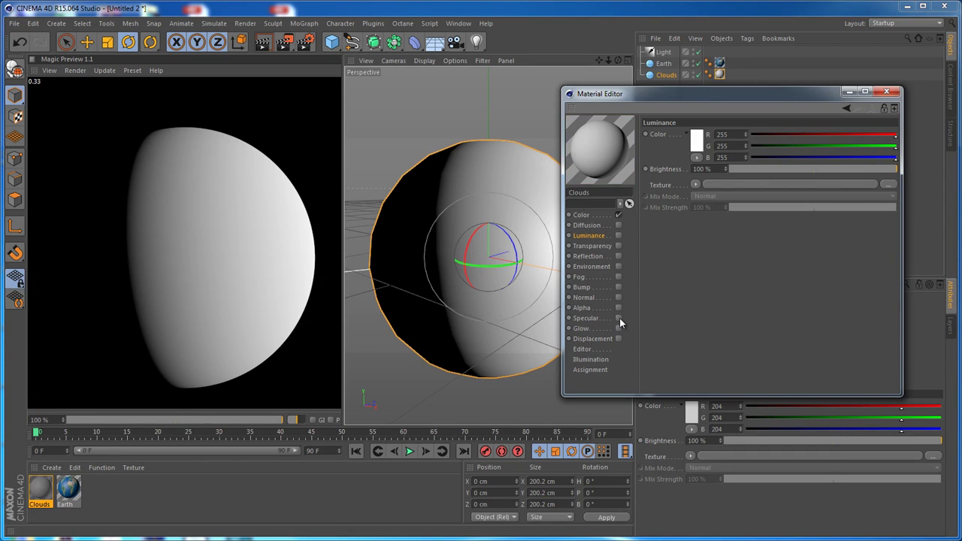
- Load clouds_8k.jpg as the Clouds material's Alpha texture without copying it to the project location, and enable the Alpha channel
click(582, 308)
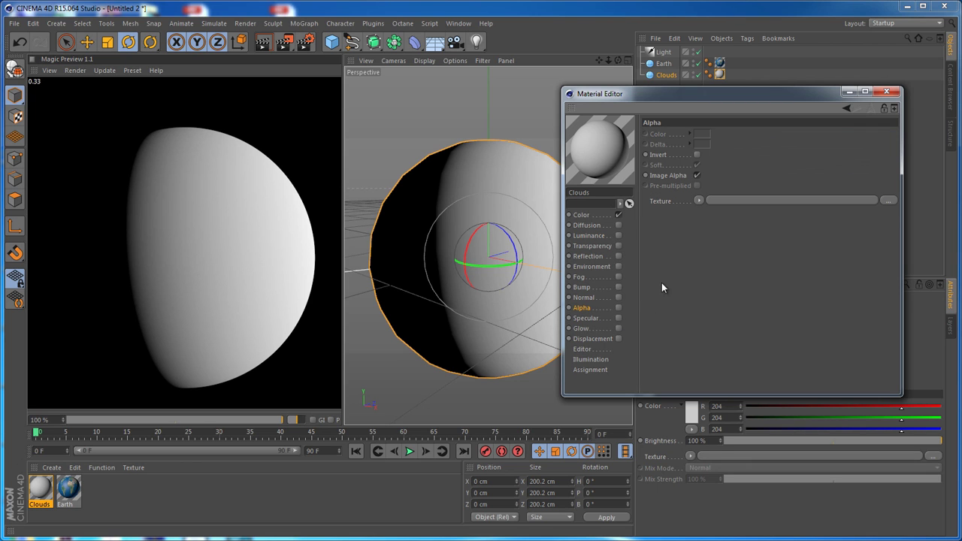
click(722, 200)
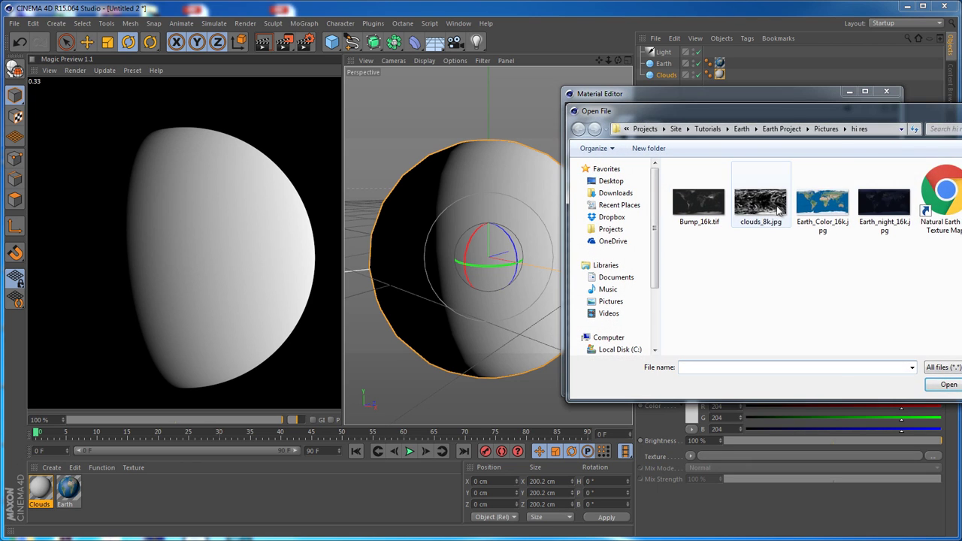
click(674, 205)
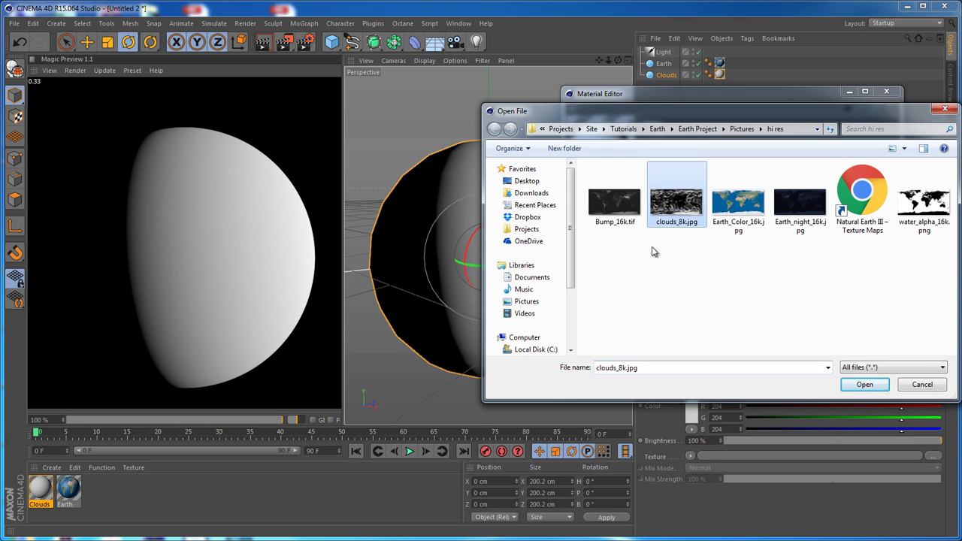
click(852, 385)
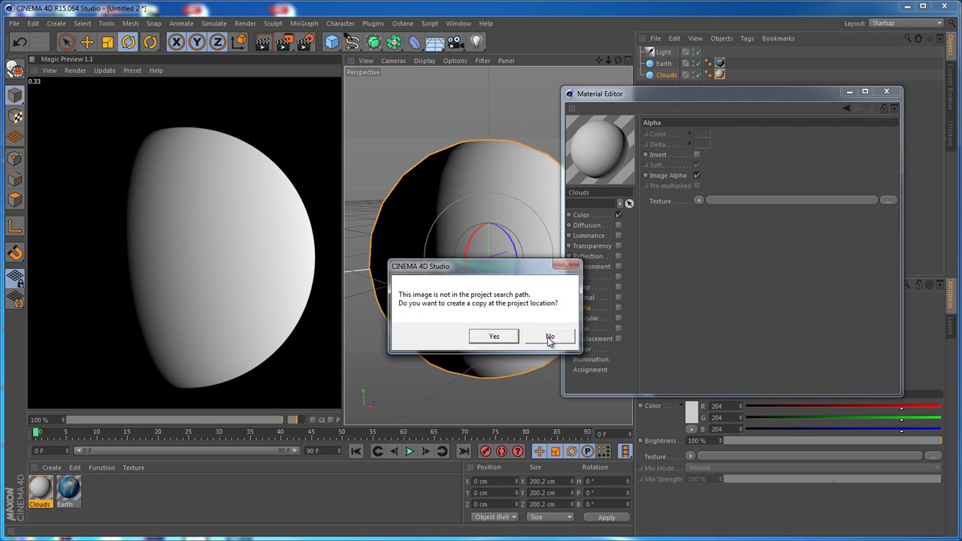
click(547, 338)
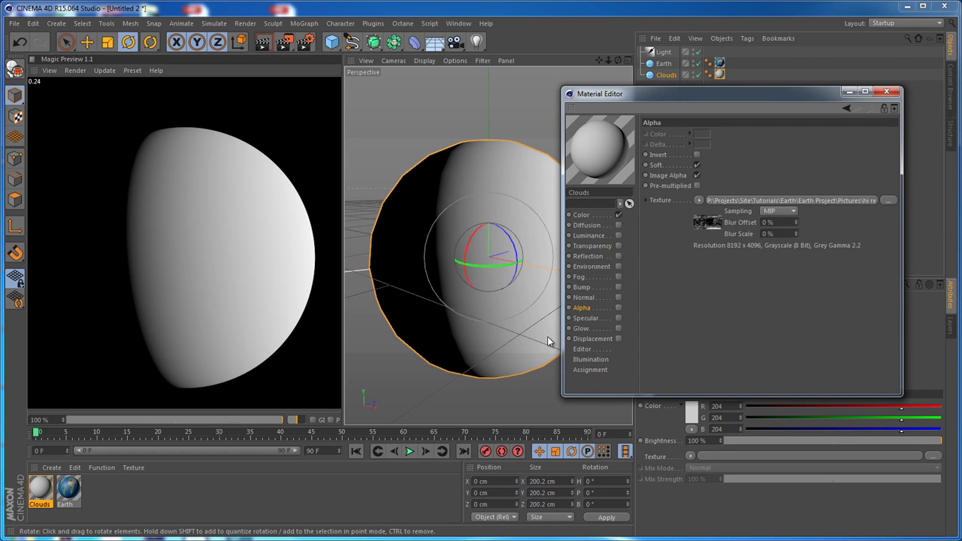
click(616, 307)
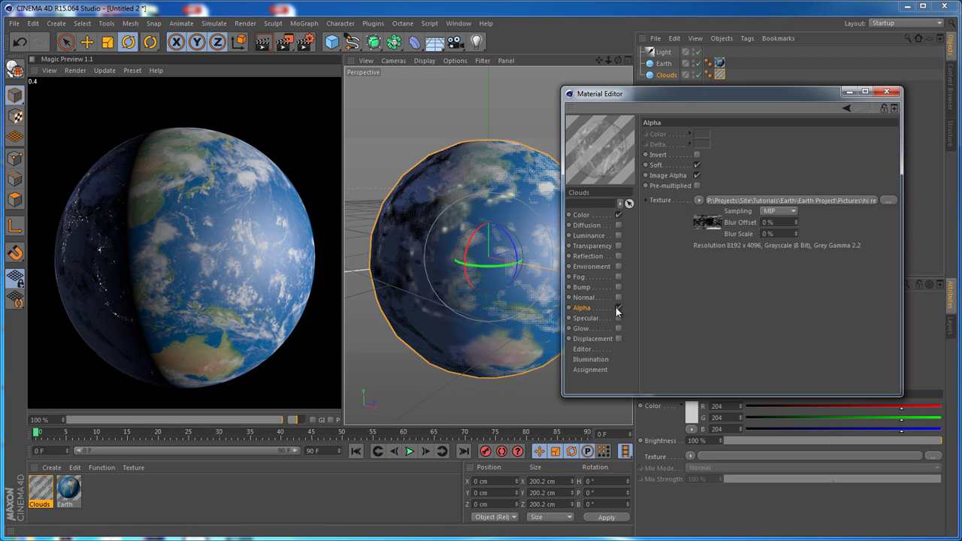
alt+drag(505, 246, 458, 223)
scroll(501, 224, down, 3)
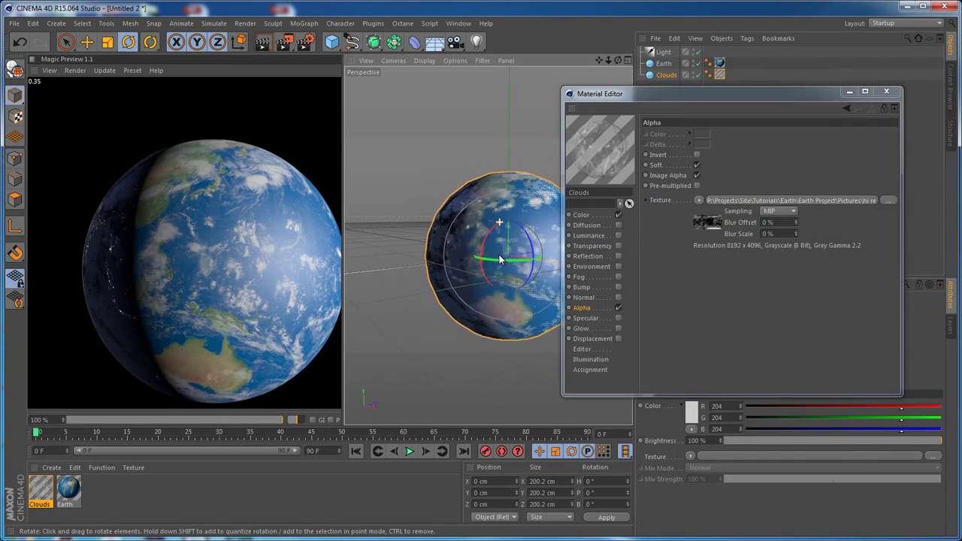
scroll(501, 203, up, 6)
scroll(511, 215, up, 6)
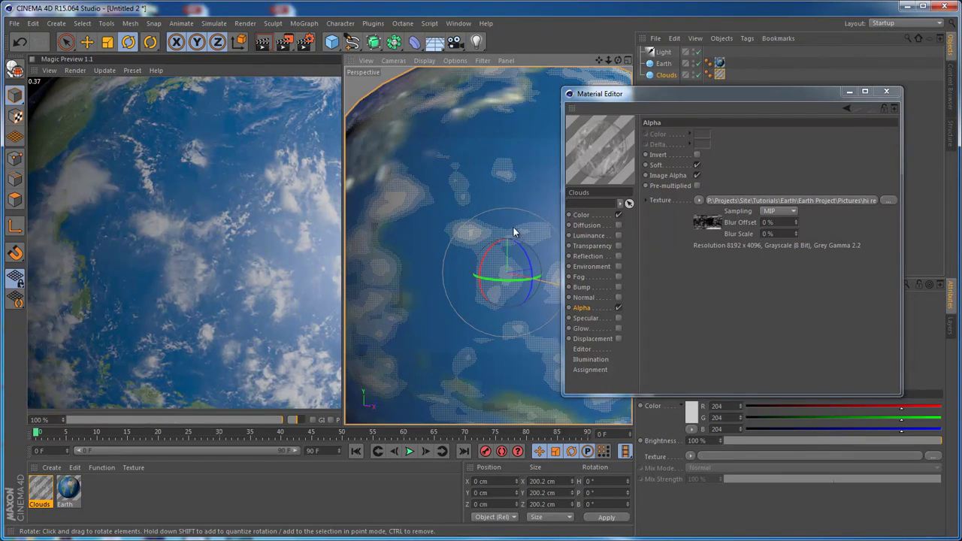
- Enable the Clouds material's Bump channel and load clouds_8k.jpg as its texture without copying it to the project location
alt+drag(515, 232, 560, 274)
click(586, 288)
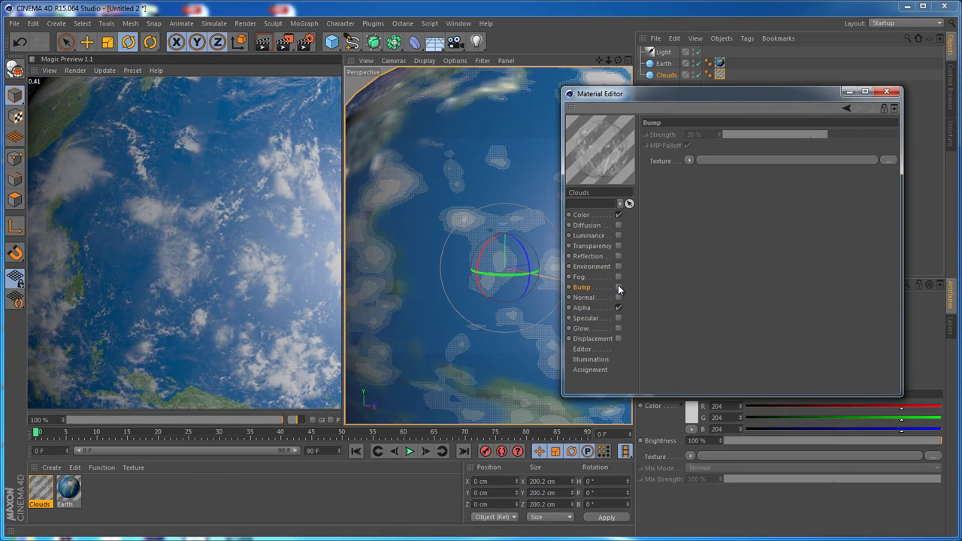
click(617, 286)
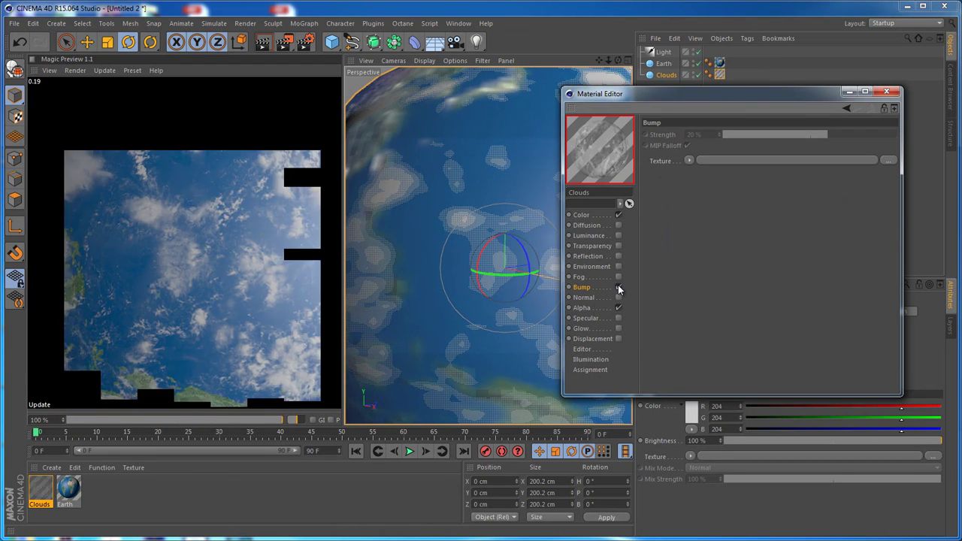
click(720, 160)
click(676, 199)
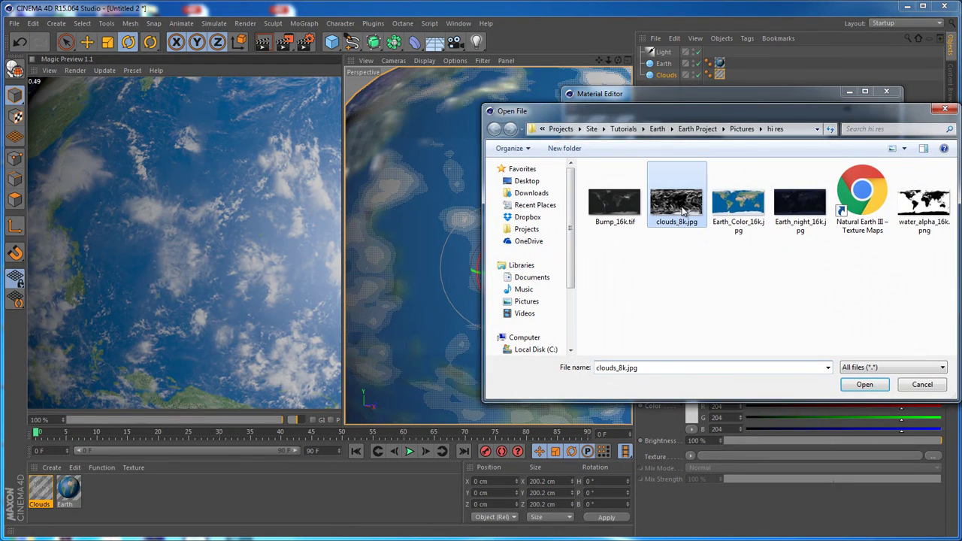
click(864, 384)
click(549, 336)
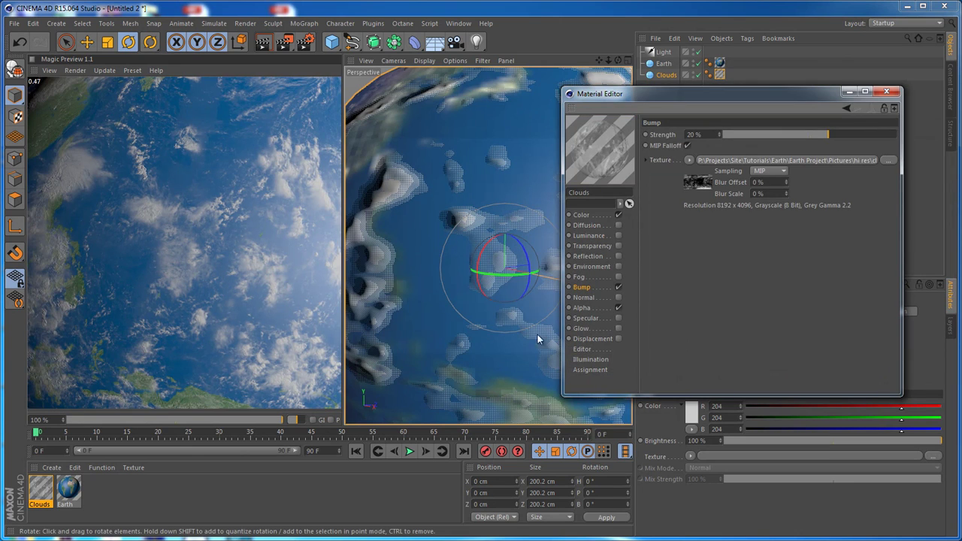
- Try a slightly higher Bump strength on the Clouds material
alt+right_drag(511, 275, 504, 225)
alt+middle_drag(504, 226, 497, 165)
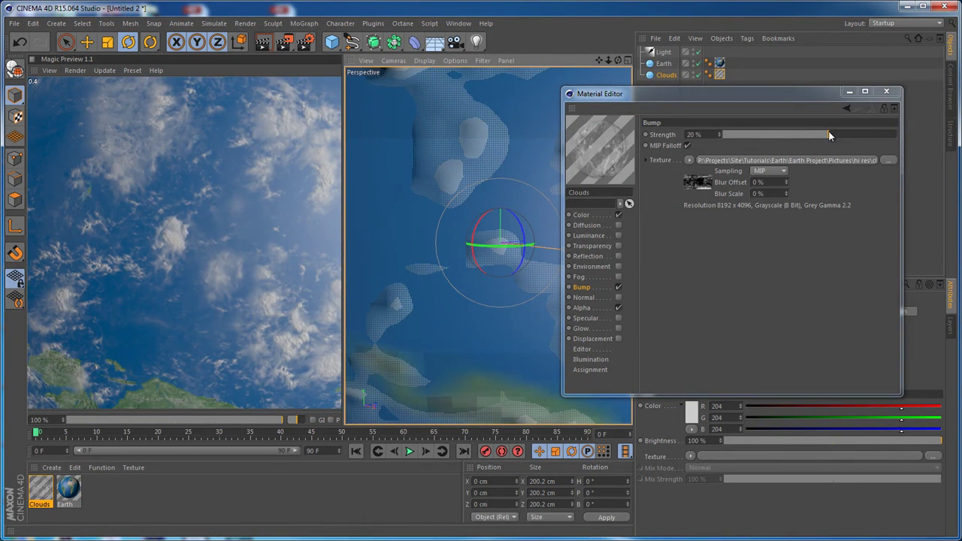
mouse_move(829, 135)
mouse_down()
mouse_move(852, 134)
mouse_move(843, 136)
mouse_up()
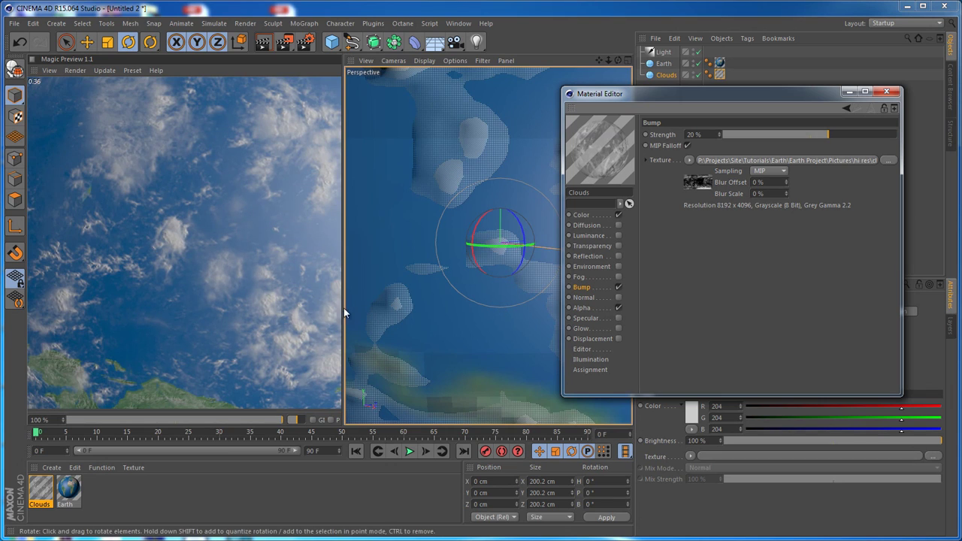
- Set the infinite light's shadow type to Raytraced (Hard)
drag(680, 101, 709, 123)
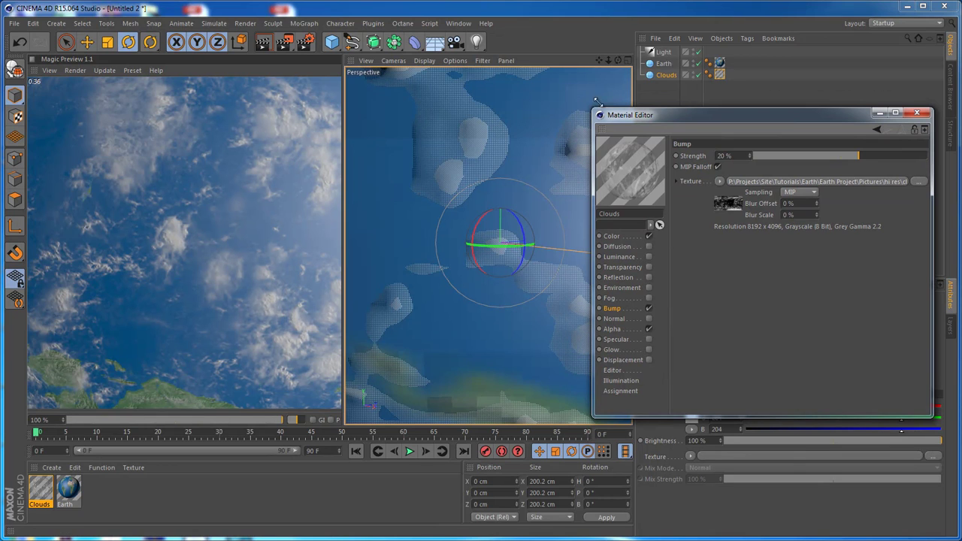
click(663, 52)
drag(715, 117, 729, 65)
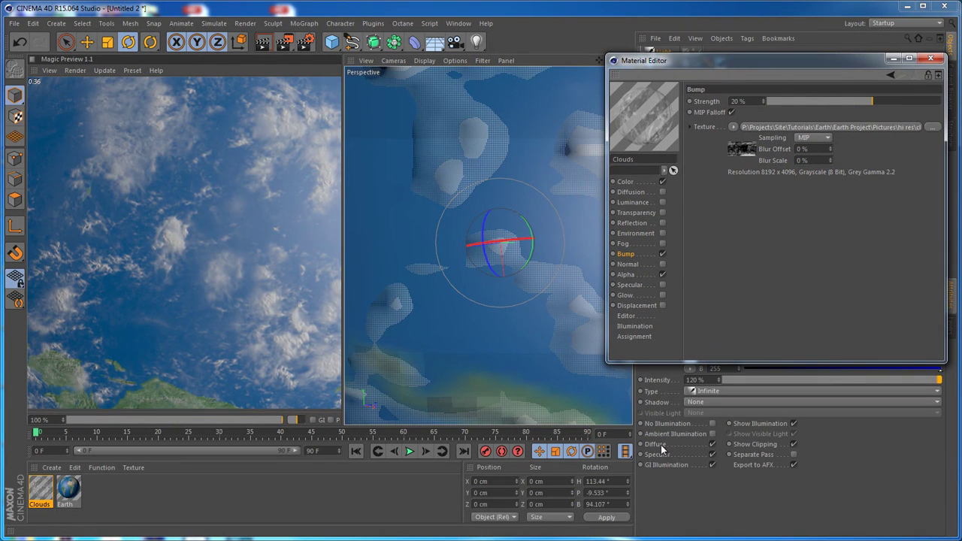
click(704, 403)
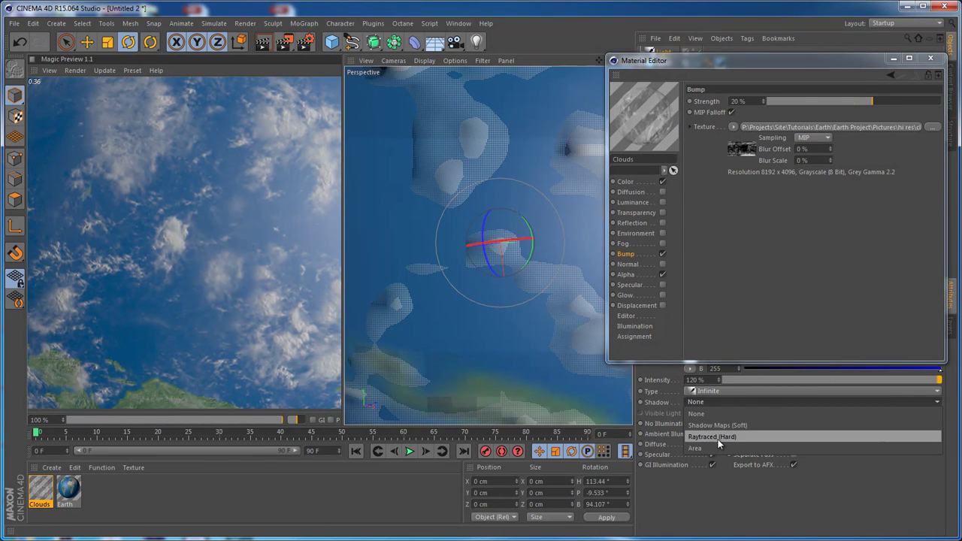
click(718, 437)
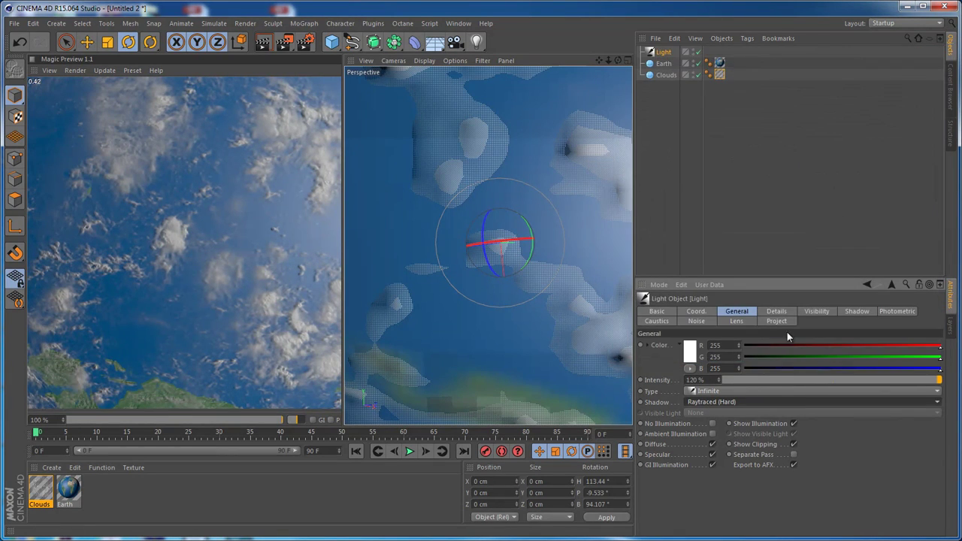
- Set the light's shadow density to 70%
click(854, 311)
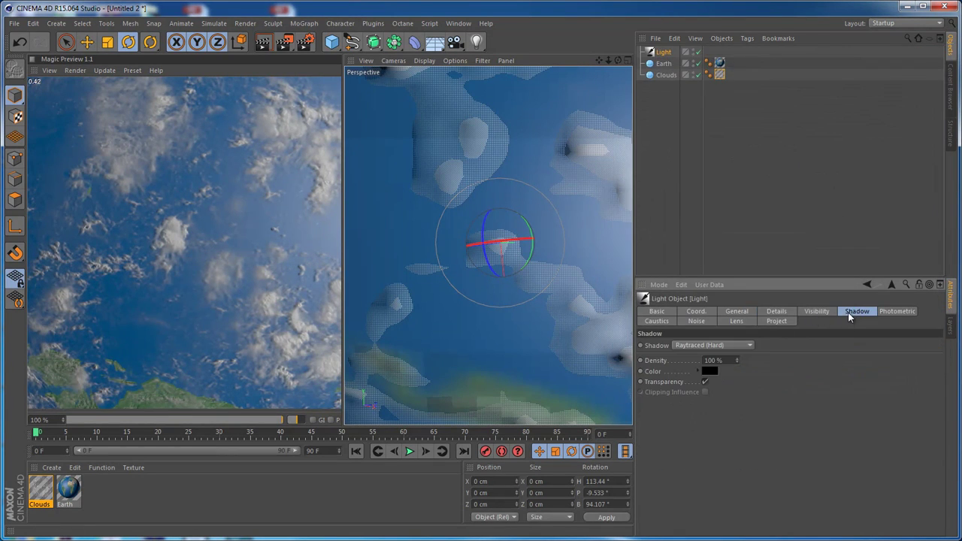
click(702, 362)
text(70)
key(Return)
alt+drag(448, 277, 537, 246)
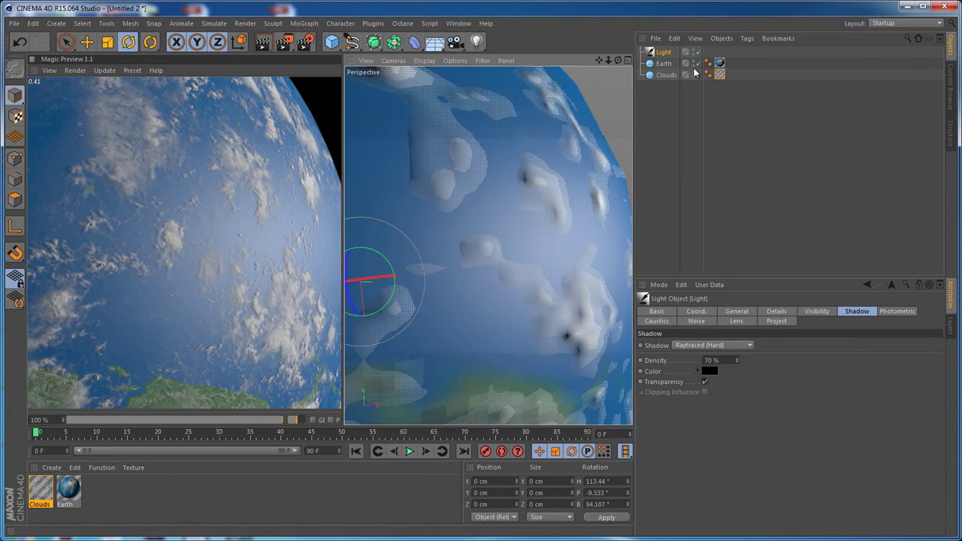
- Reopen the Clouds material and set its Color channel to pure white (R 255, G 255, B 255)
click(666, 75)
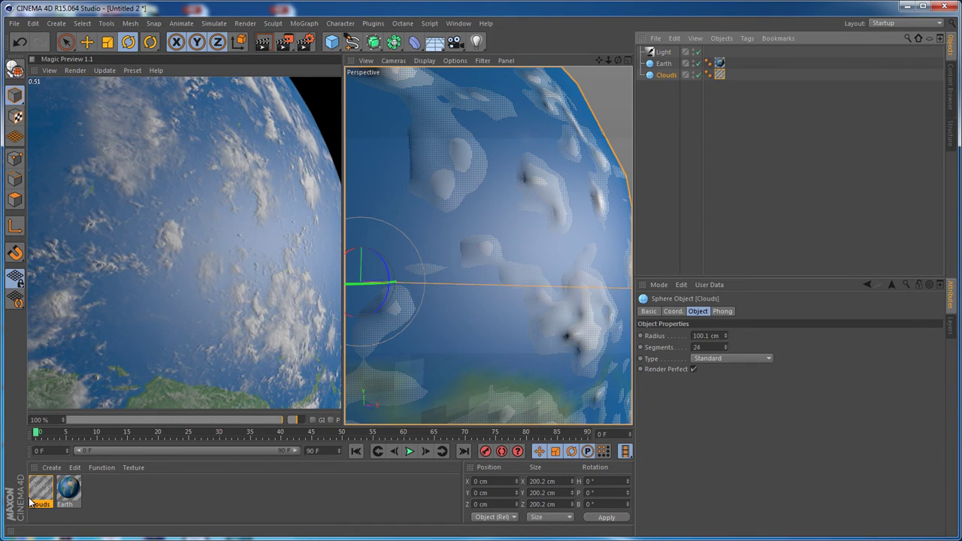
double_click(41, 490)
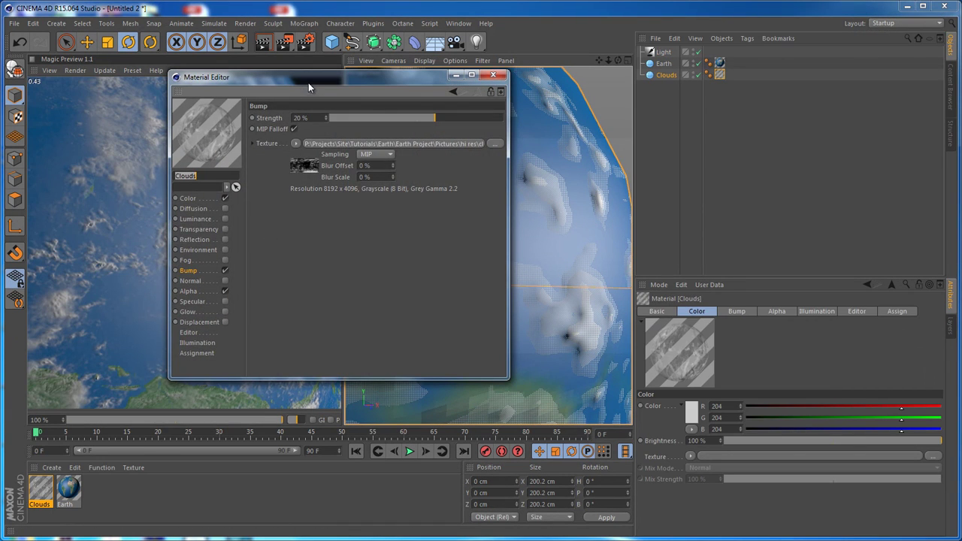
drag(308, 83, 641, 112)
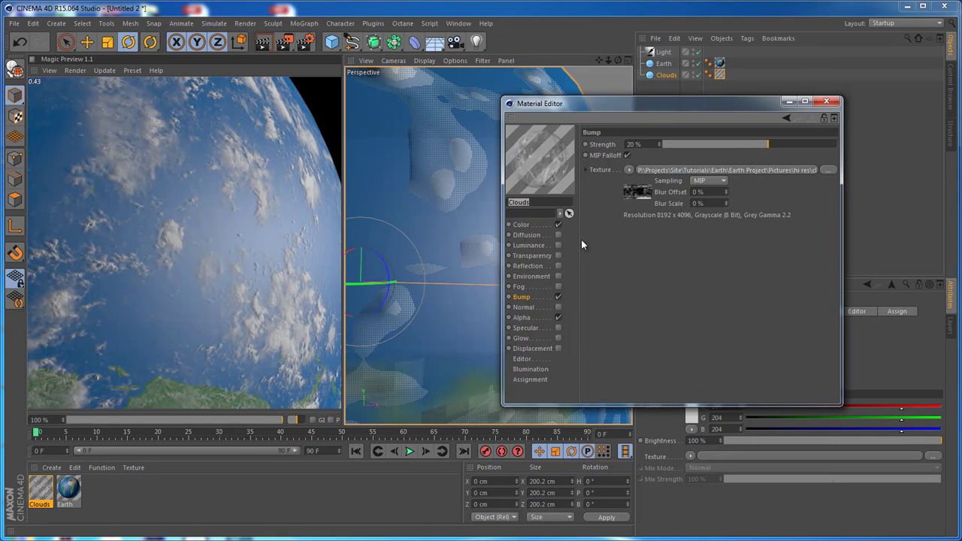
click(524, 225)
click(638, 149)
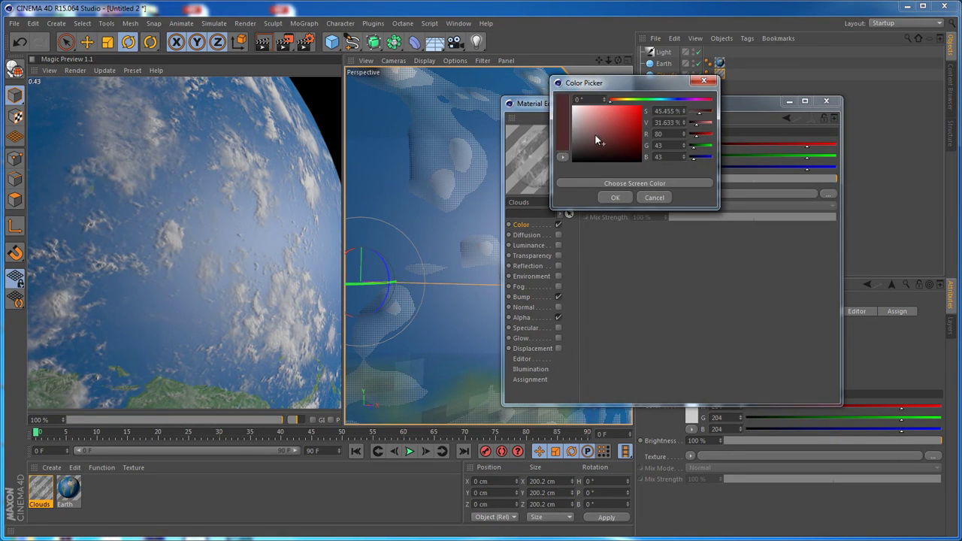
click(610, 196)
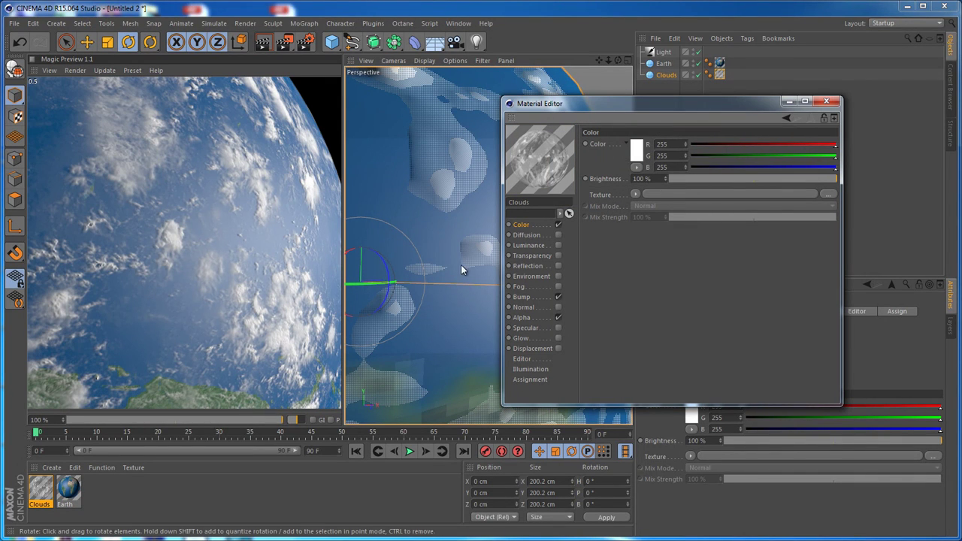
- Enable the Clouds material's Luminance channel and set its color to blue (R 66, G 123, B 174) for the dark-side clouds
click(243, 189)
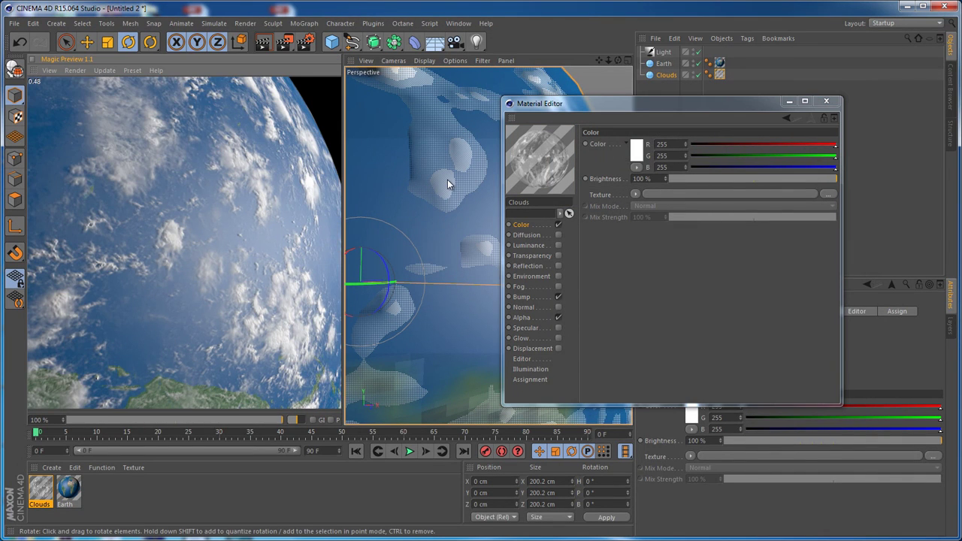
alt+right_drag(447, 181, 450, 236)
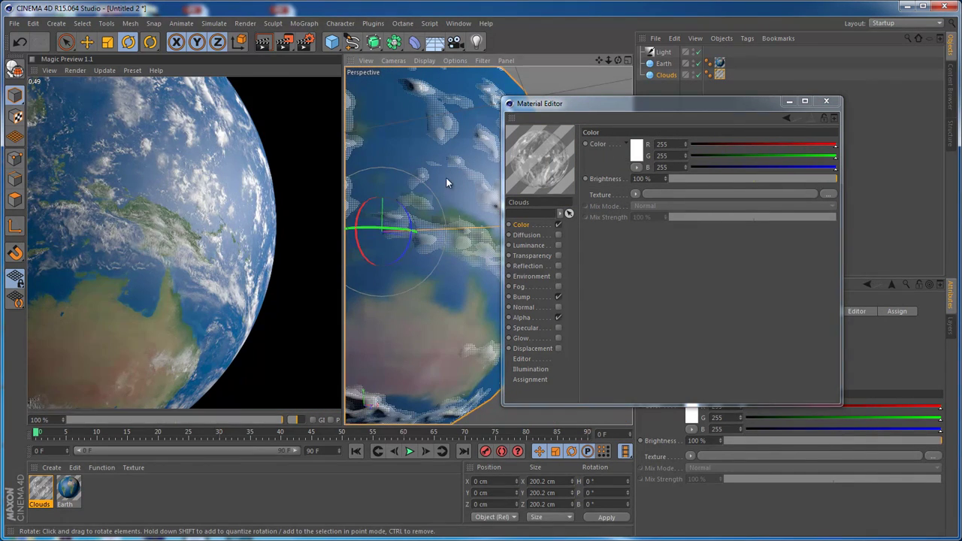
alt+right_drag(445, 177, 444, 221)
alt+drag(444, 220, 439, 199)
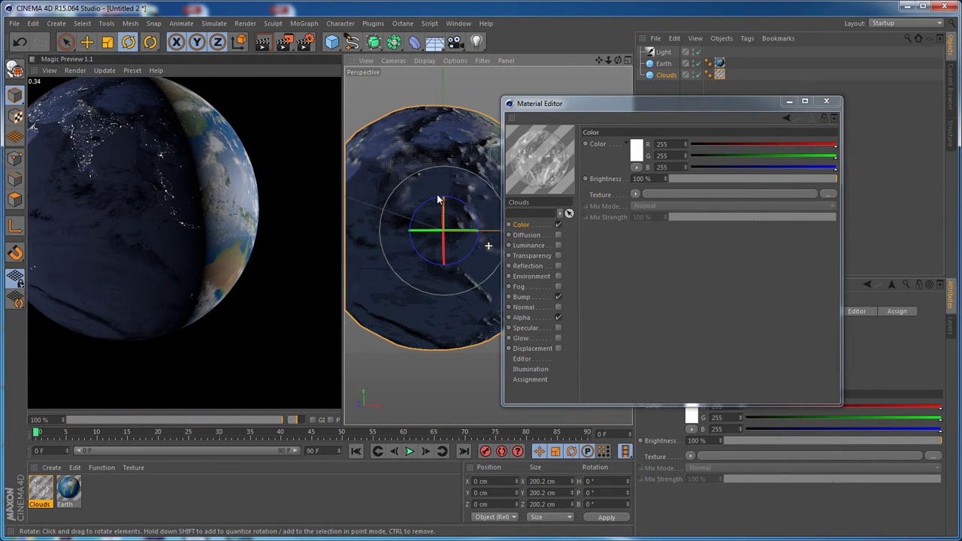
click(533, 245)
click(558, 246)
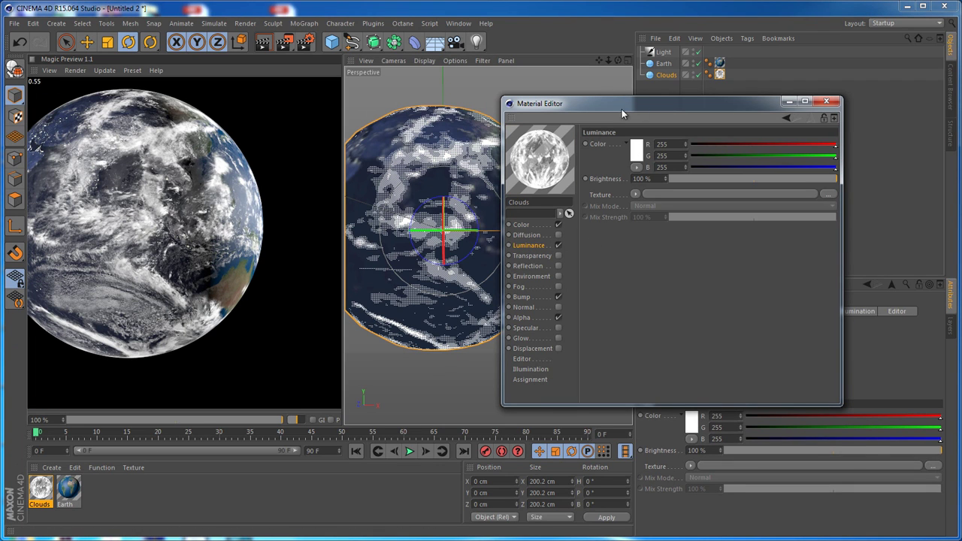
click(636, 152)
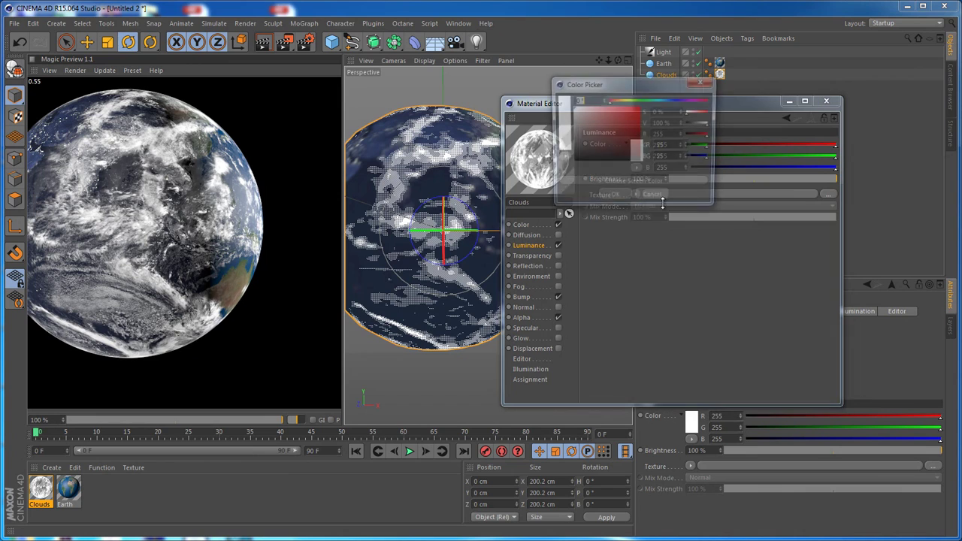
click(667, 100)
click(614, 127)
drag(614, 126, 613, 126)
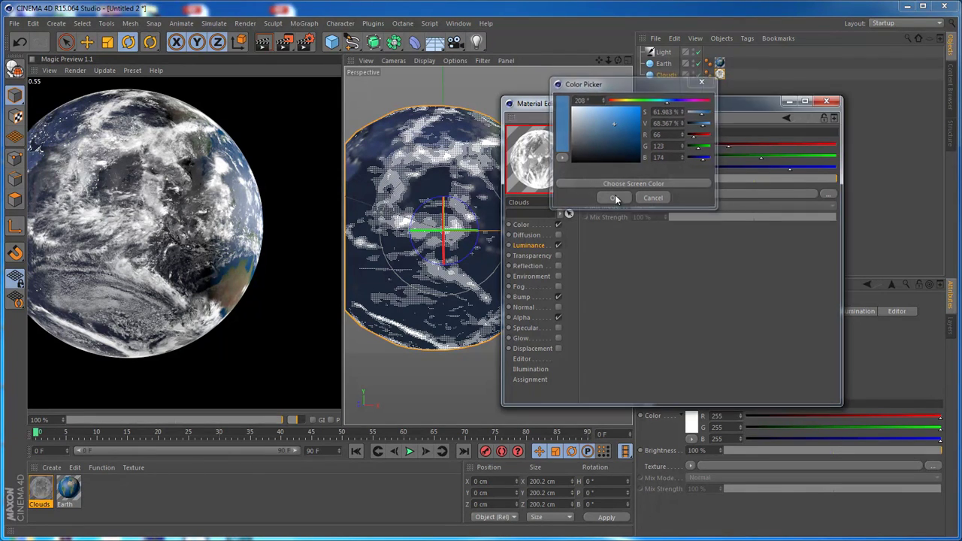
click(614, 196)
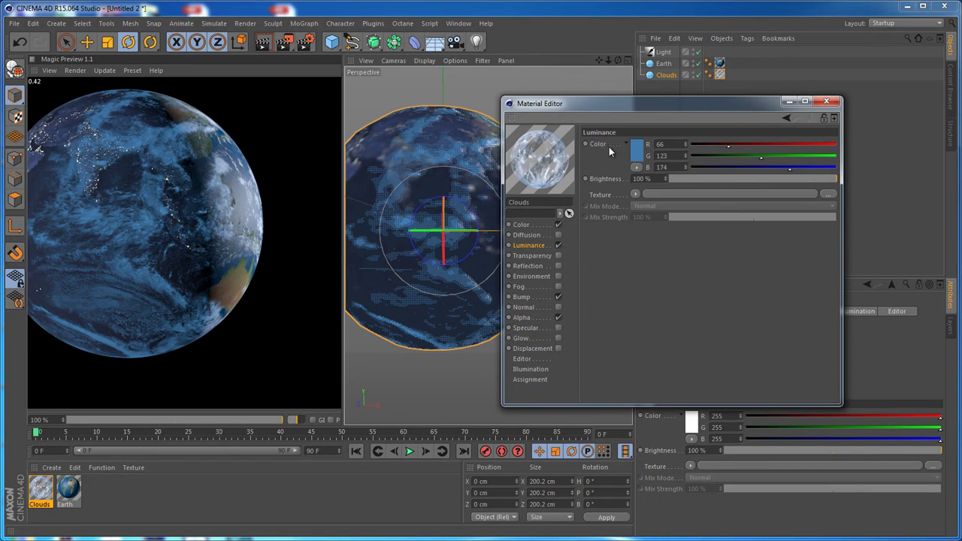
- Mute and darken the Clouds material's Luminance color to a grey-blue of R 76, G 96, B 114
click(635, 148)
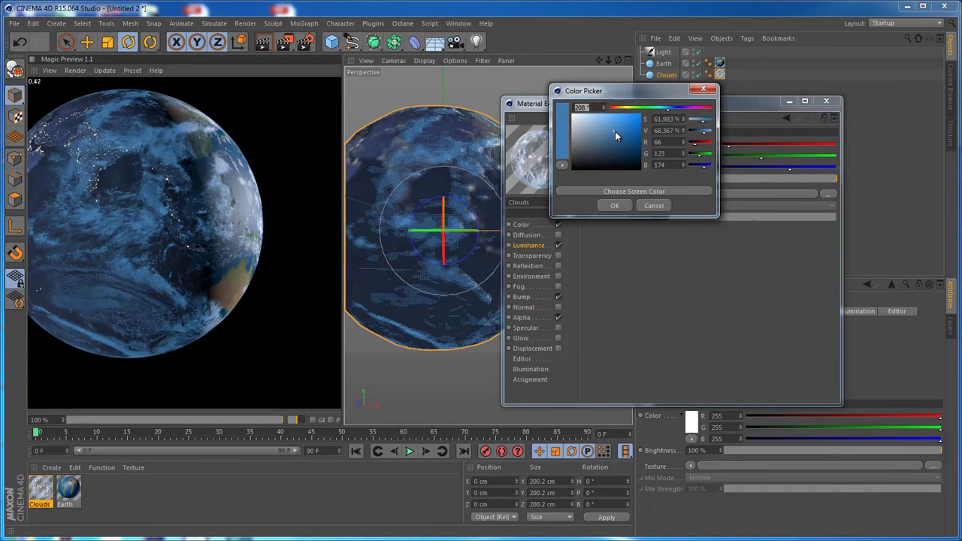
drag(613, 131, 596, 141)
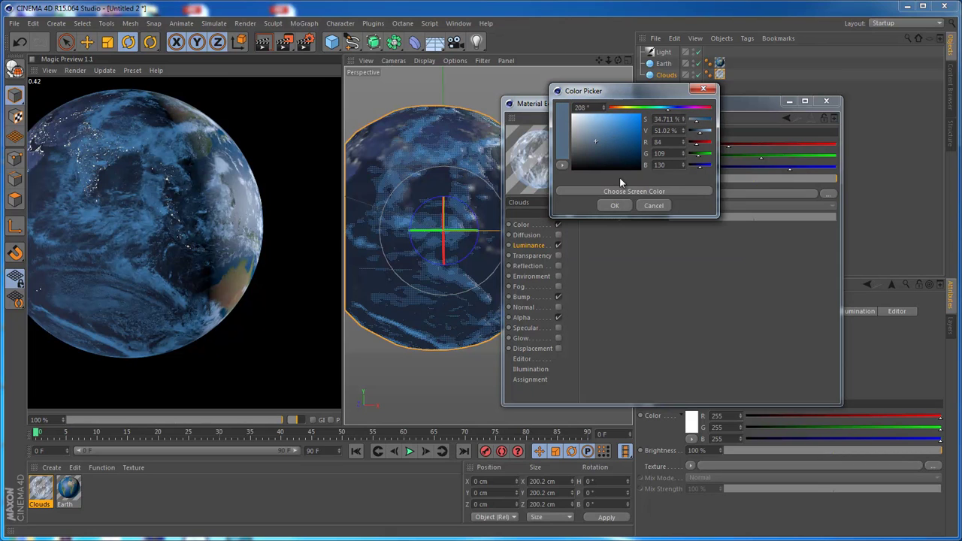
click(628, 206)
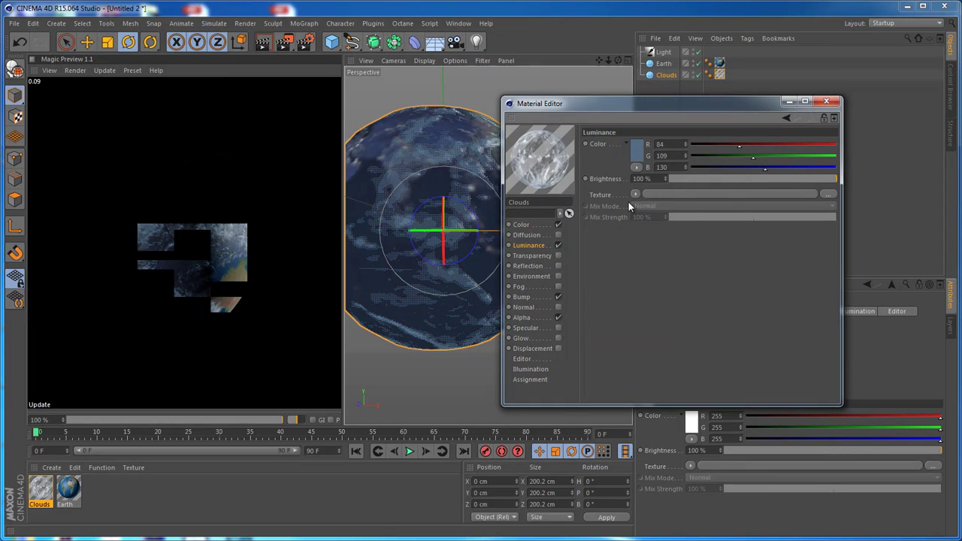
click(636, 156)
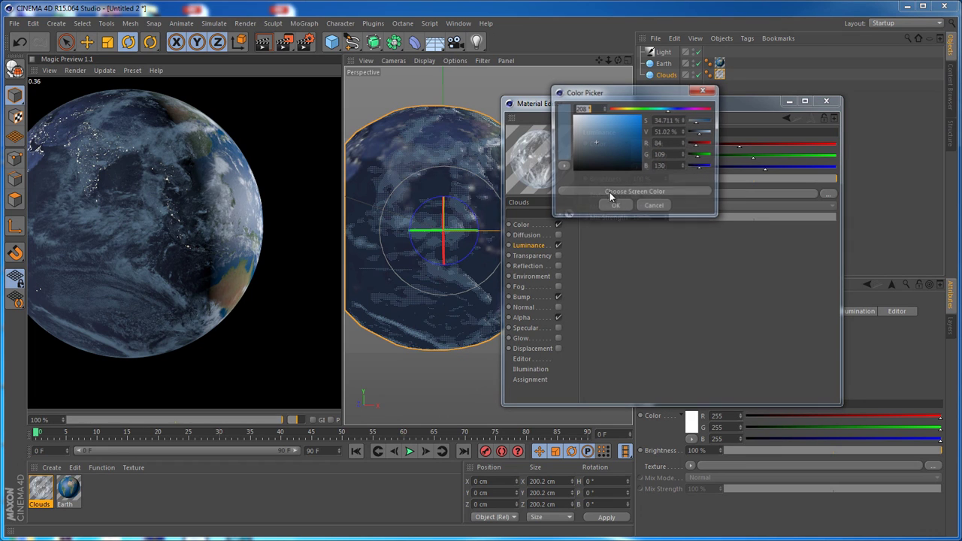
drag(595, 145, 594, 148)
click(612, 206)
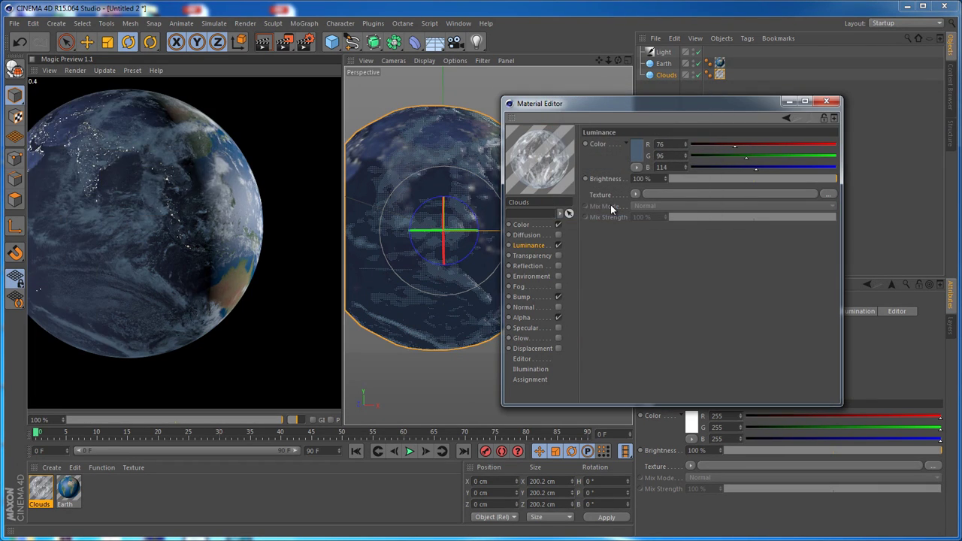
- Examine the clouds' glow on the Earth's dark side and across the boundary between night and day
alt+right_drag(454, 184, 455, 222)
alt+middle_drag(453, 207, 444, 224)
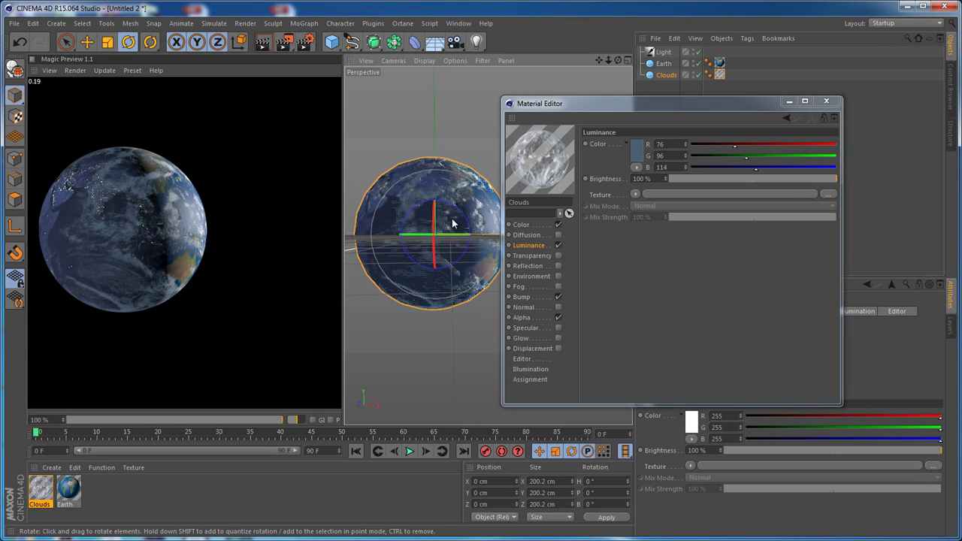
mouse_move(452, 219)
alt+mouse_down()
mouse_move(425, 224)
mouse_move(450, 219)
alt+mouse_up()
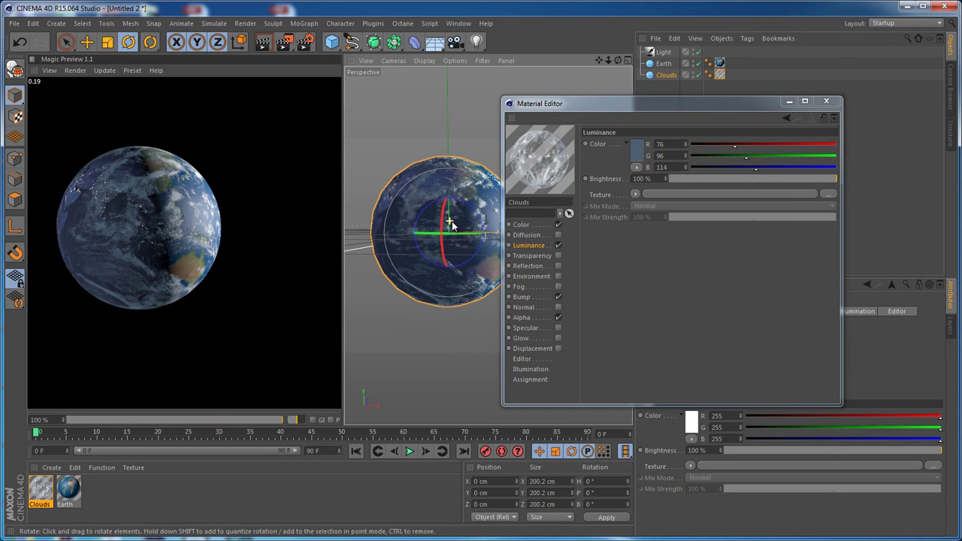
alt+right_drag(450, 209, 452, 185)
alt+middle_drag(451, 199, 448, 223)
alt+right_drag(464, 192, 471, 173)
drag(552, 109, 659, 121)
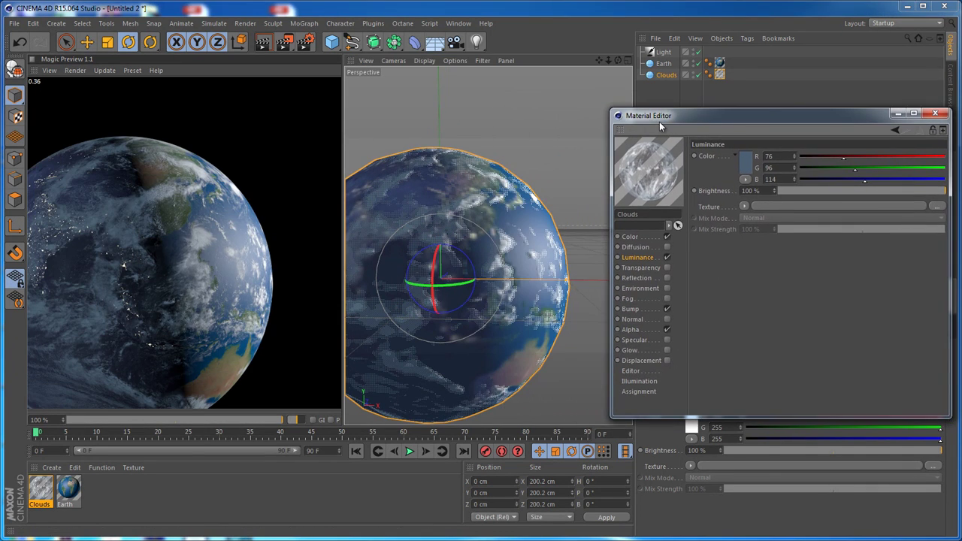
- Duplicate the Clouds sphere and rename the copy Atmos
click(666, 85)
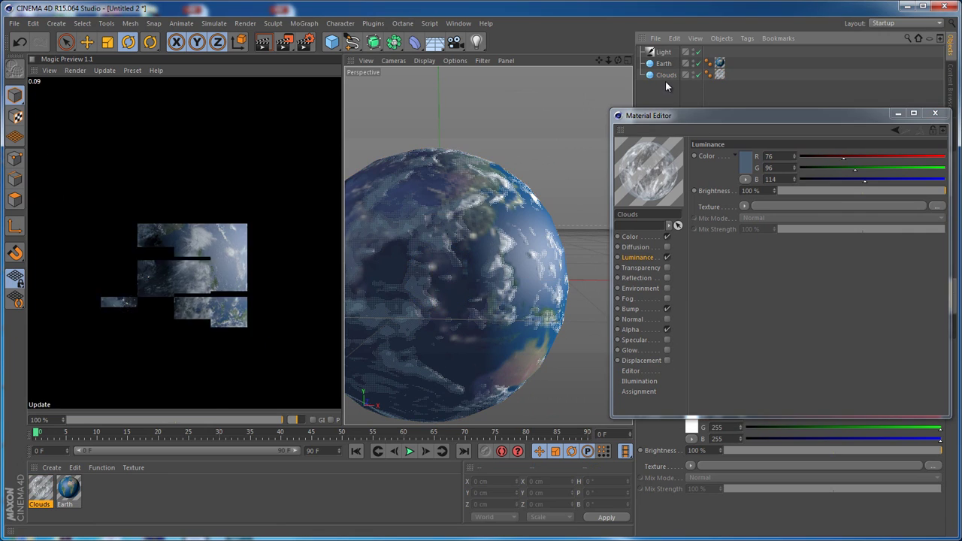
click(943, 114)
ctrl+drag(661, 78, 661, 113)
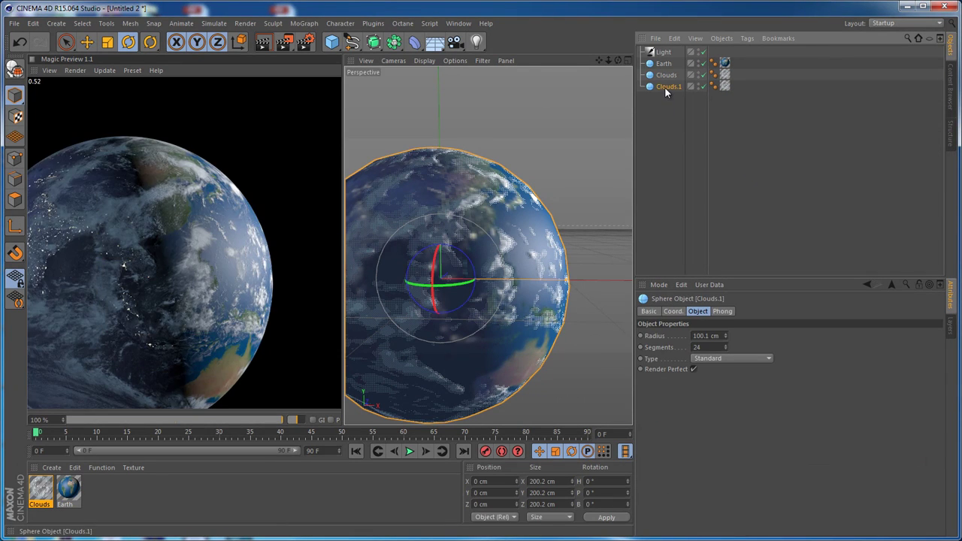
double_click(671, 86)
text(A)
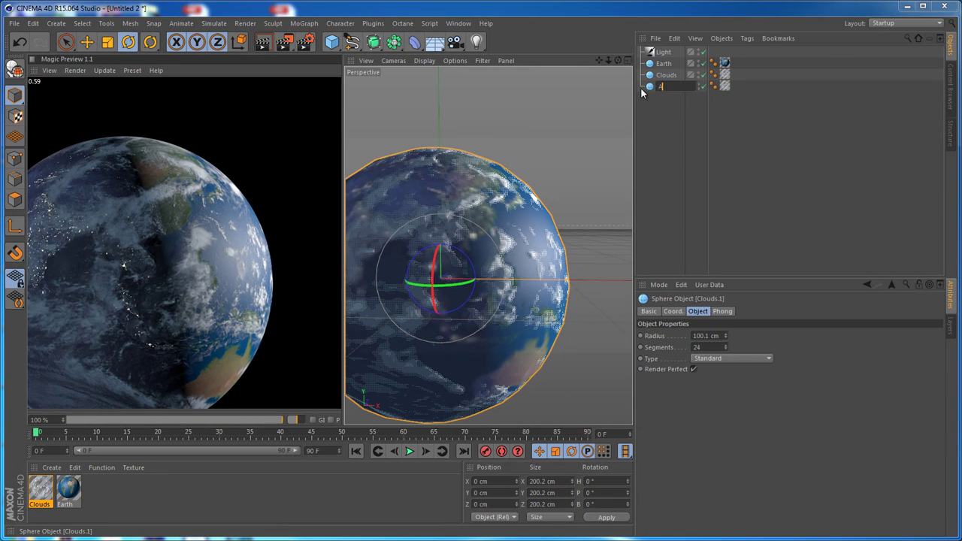
text(tmos)
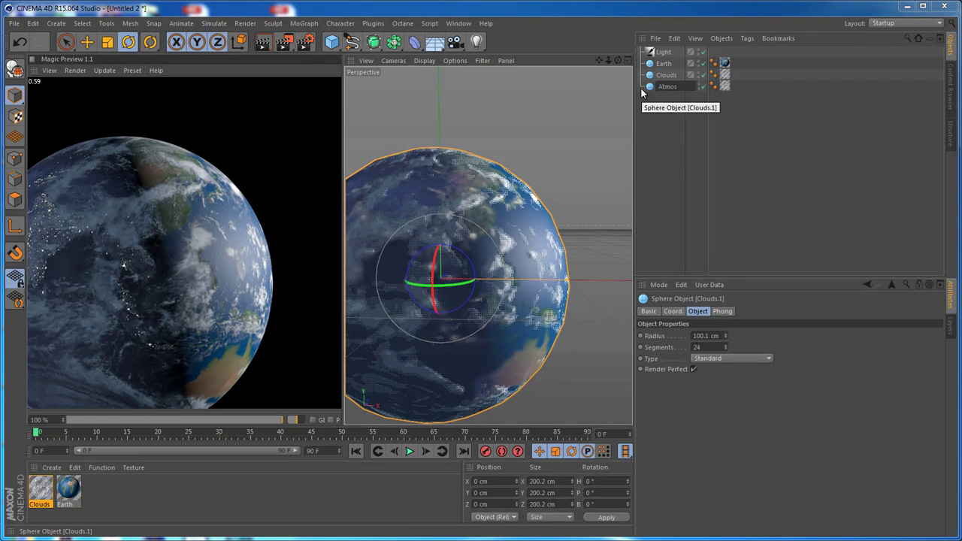
key(Return)
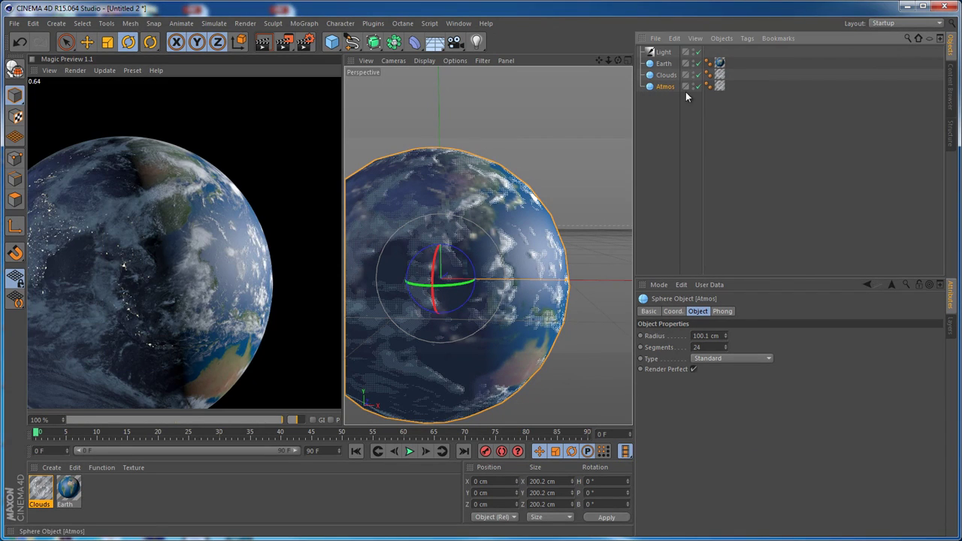
- Remove the copied Clouds material from the Atmos sphere, create a new material named Atmos and assign it to the sphere
click(719, 87)
key(Delete)
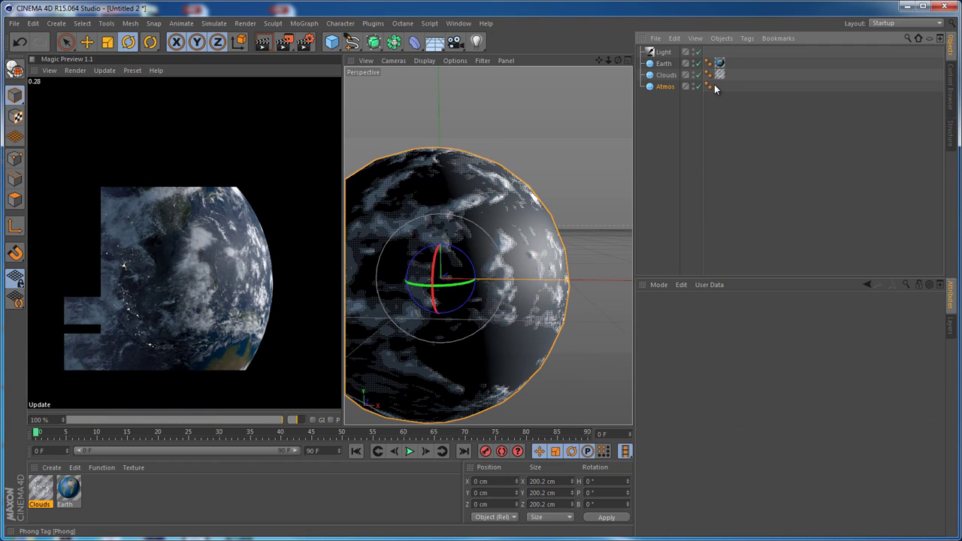
double_click(118, 481)
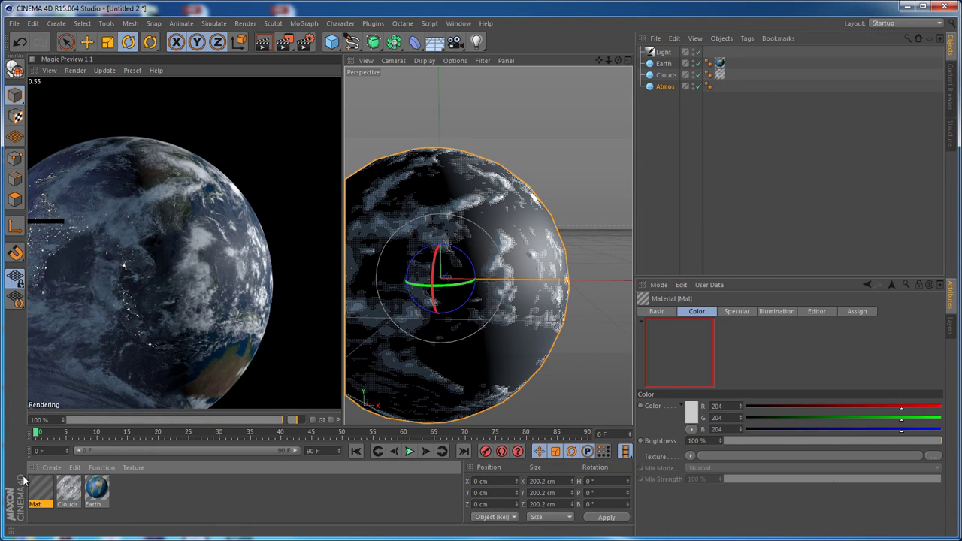
double_click(40, 488)
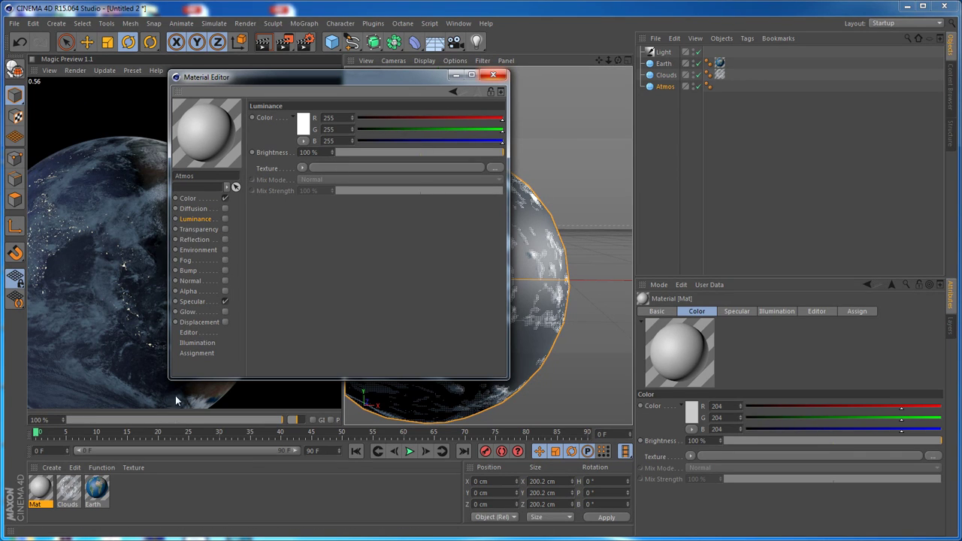
click(37, 492)
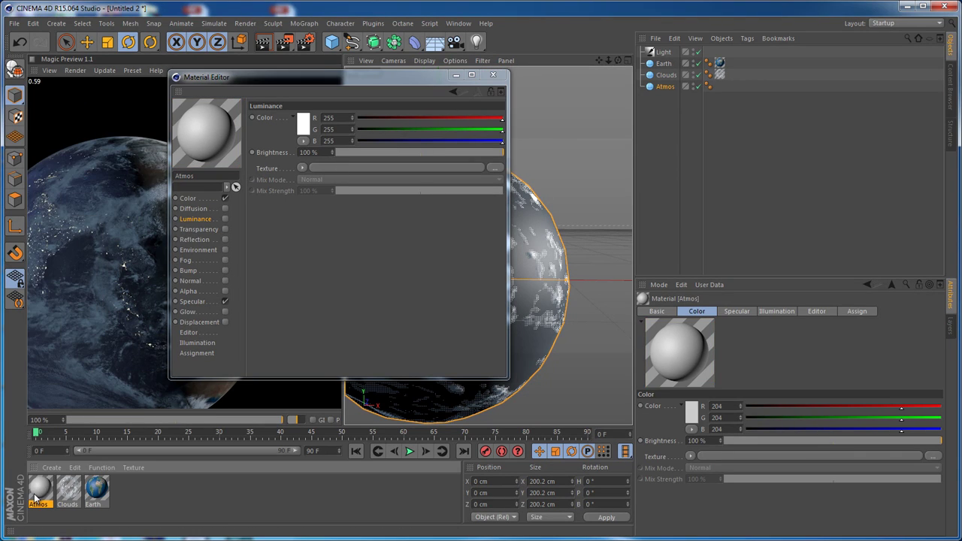
drag(35, 498, 665, 148)
drag(665, 88, 666, 88)
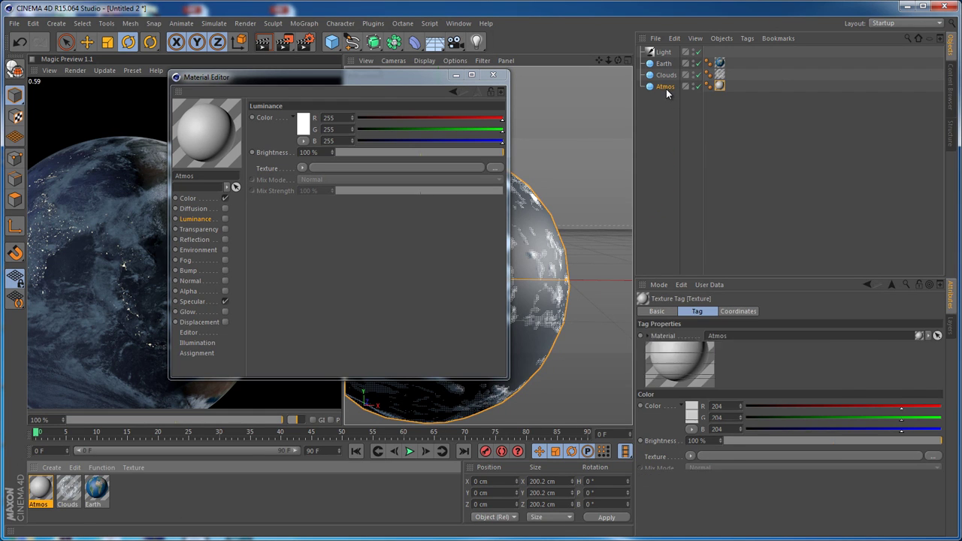
- Set the Atmos sphere's radius to 103 cm
drag(363, 76, 236, 253)
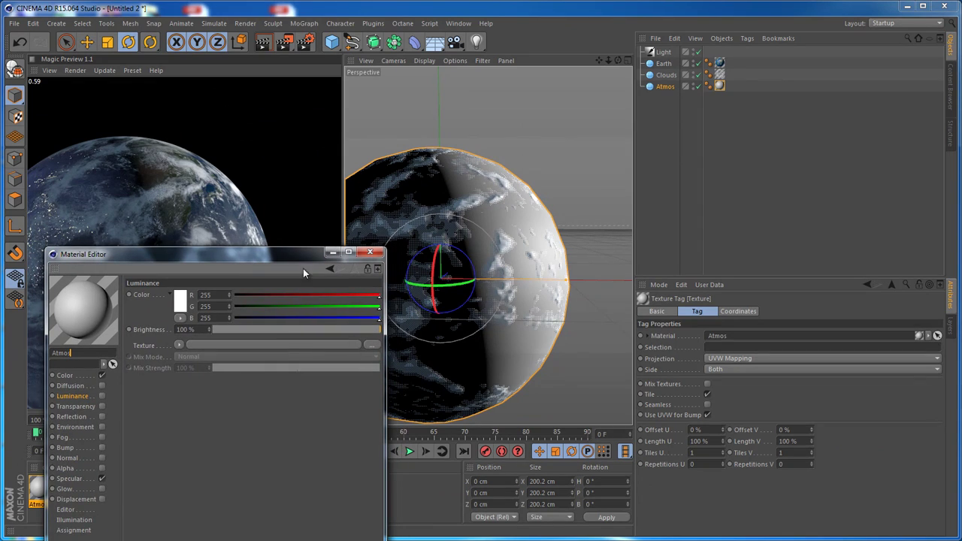
click(664, 86)
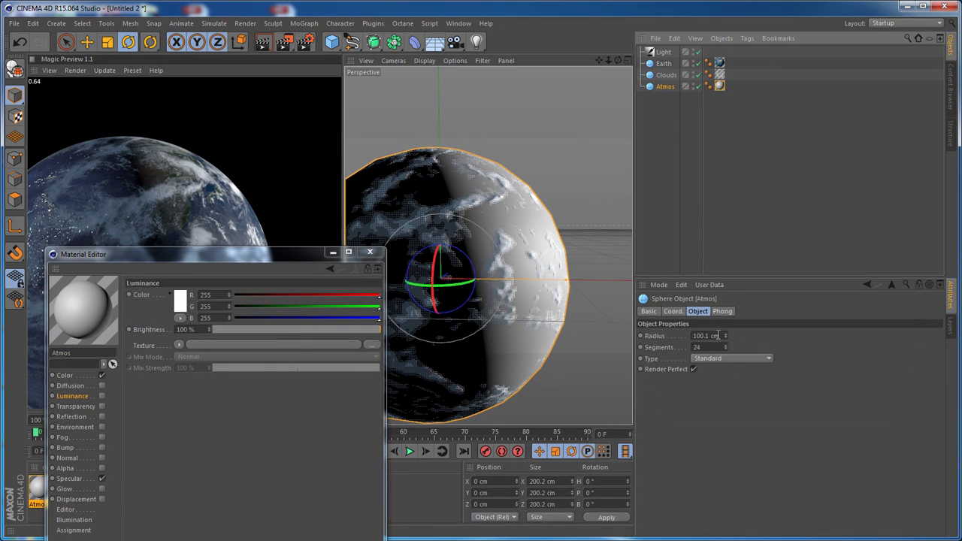
double_click(720, 335)
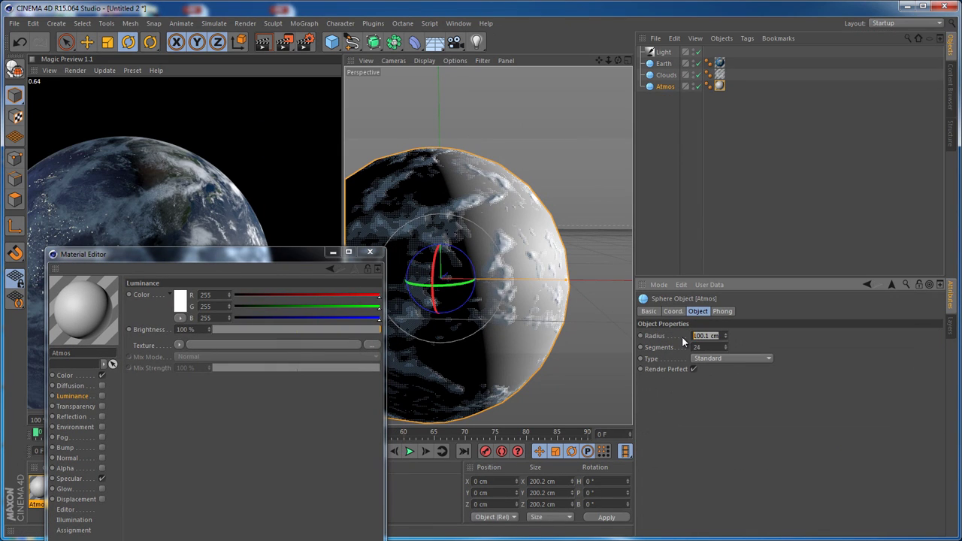
text(103)
key(Return)
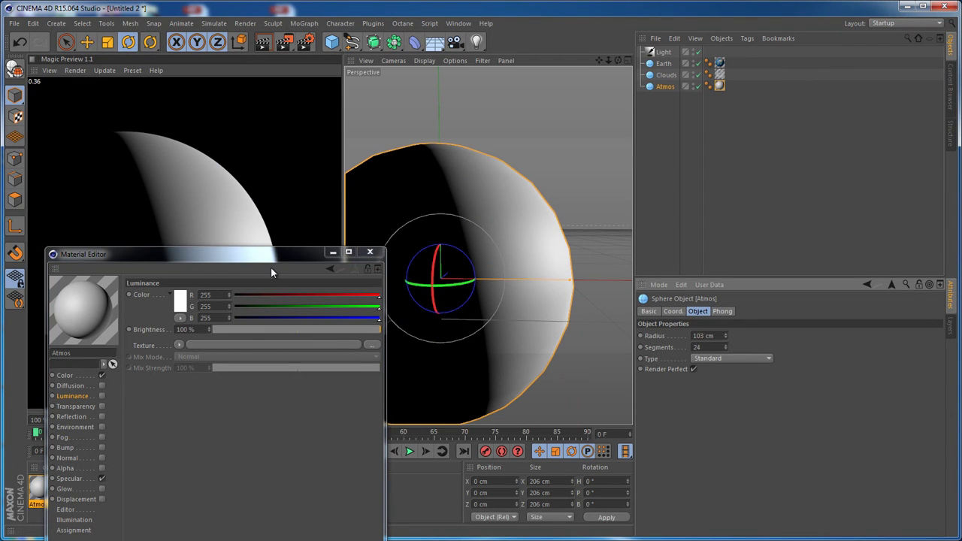
- Disable the Atmos material's Color channel and enable its Luminance channel
drag(272, 256, 714, 100)
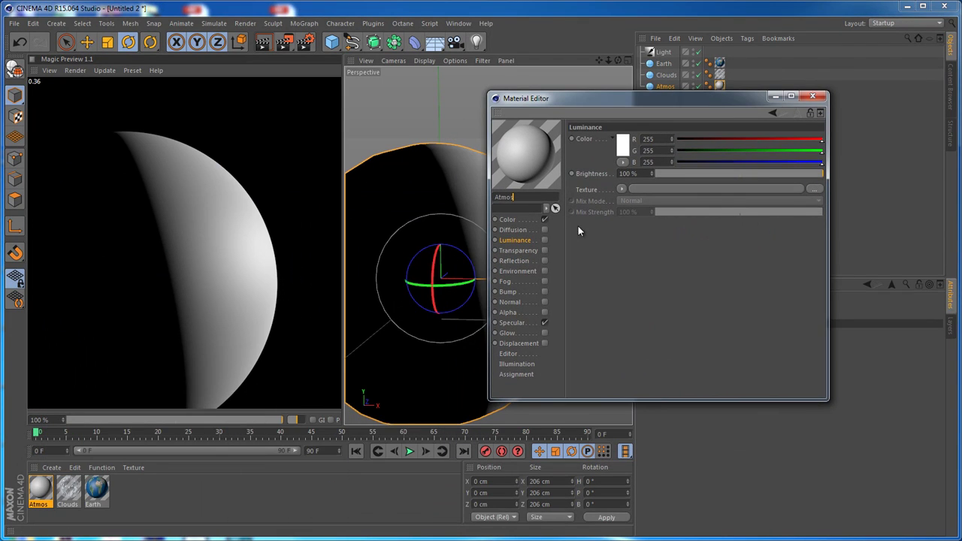
click(515, 219)
drag(571, 96, 663, 165)
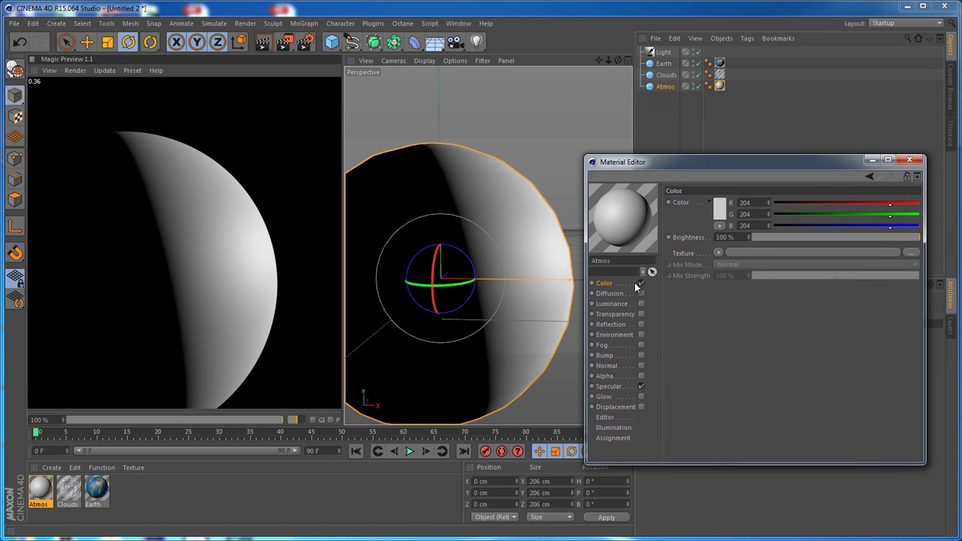
click(641, 283)
click(637, 305)
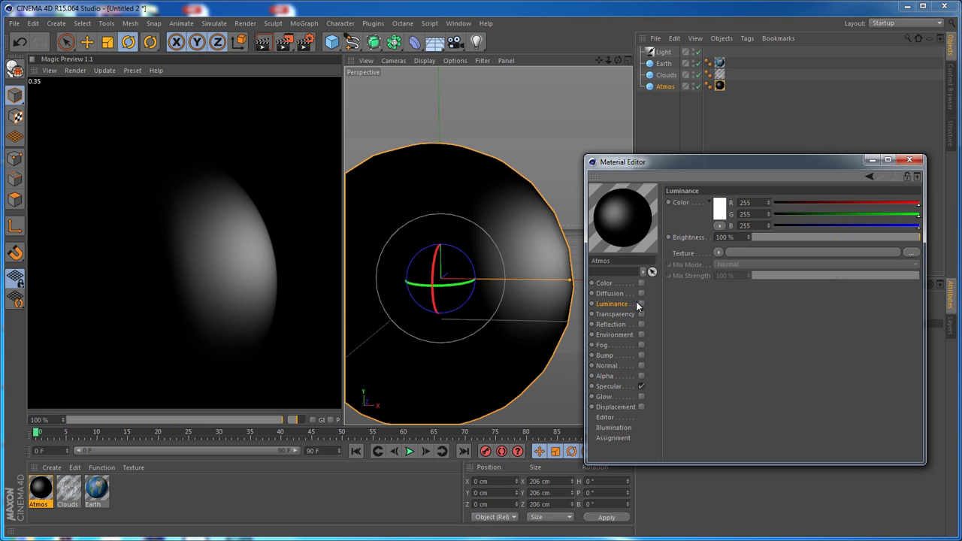
click(641, 303)
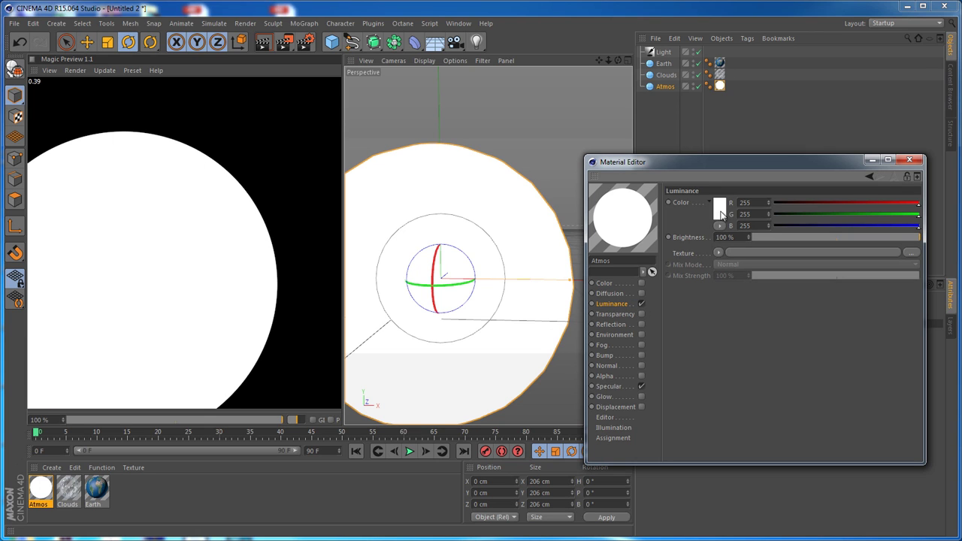
- Set the Atmos material's Luminance color to light blue (R 92, G 195, B 255) and disable its Specular channel
click(719, 207)
drag(742, 162, 698, 168)
click(706, 178)
click(694, 258)
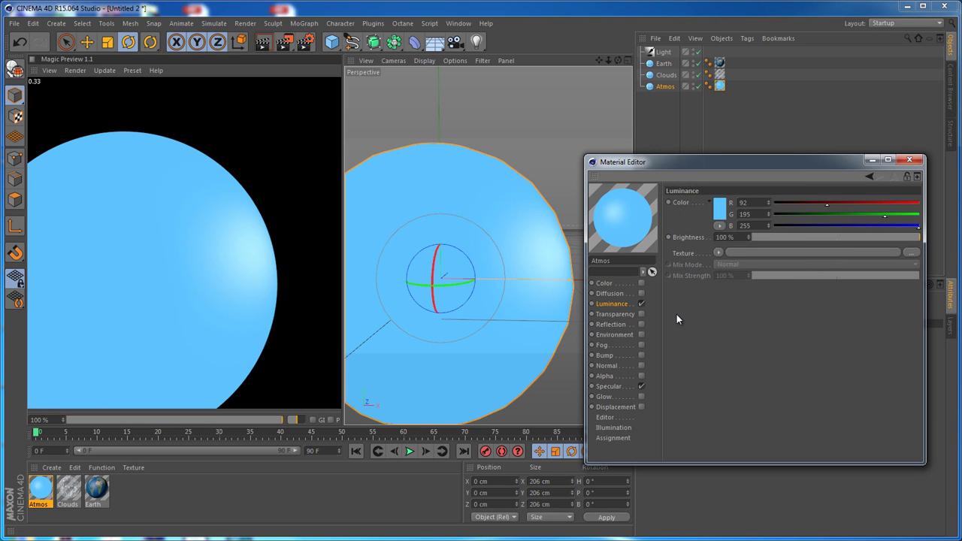
click(613, 386)
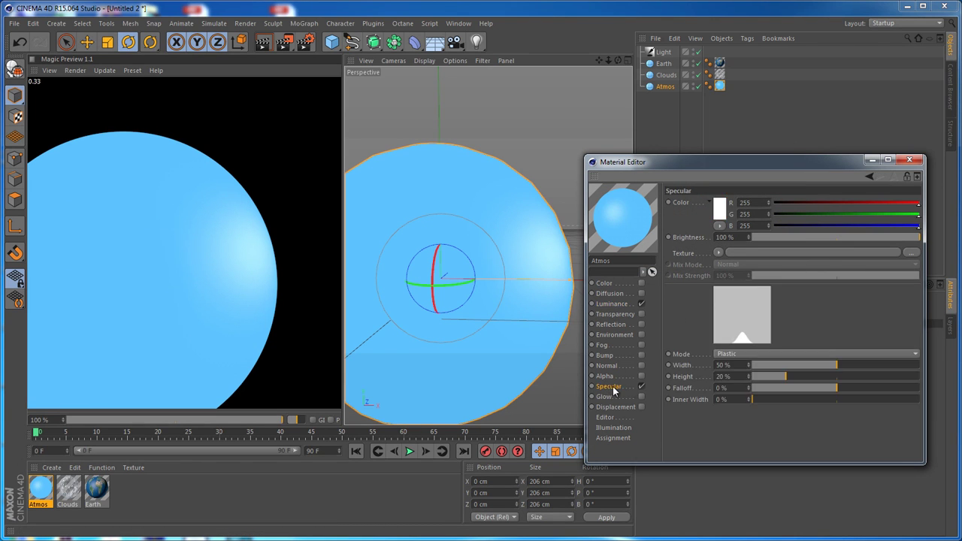
click(640, 386)
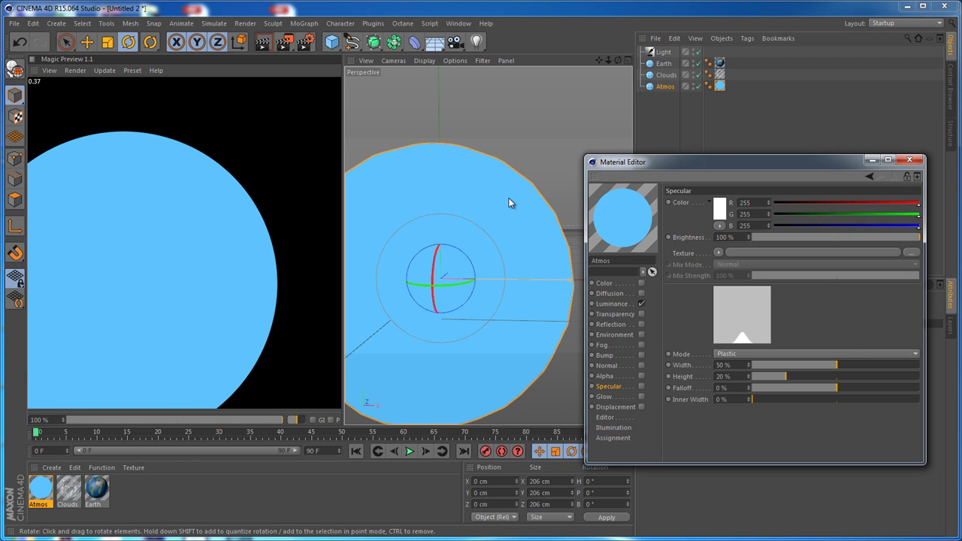
- Load a Colorizer shader as the texture of the Atmos material's Alpha channel
alt+right_drag(508, 197, 509, 221)
alt+middle_drag(509, 221, 524, 198)
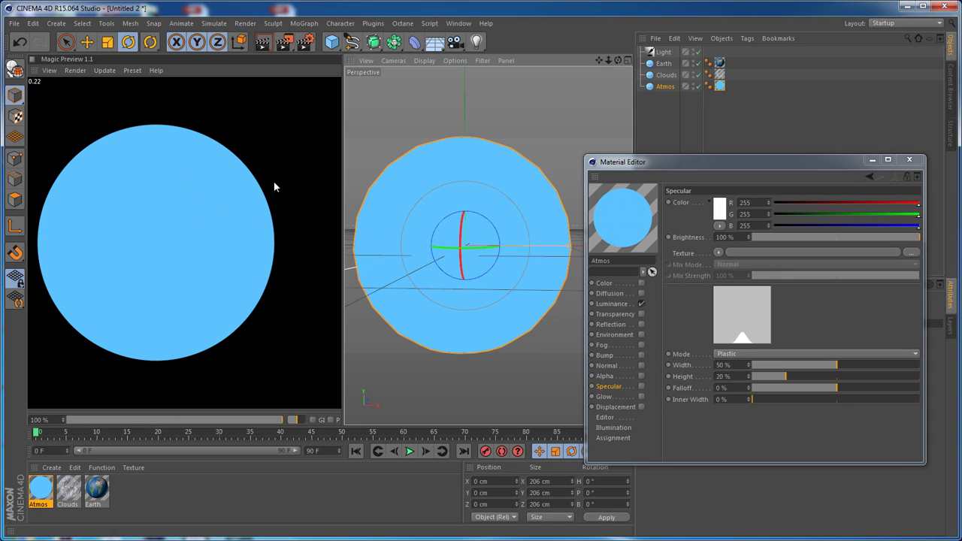
click(610, 376)
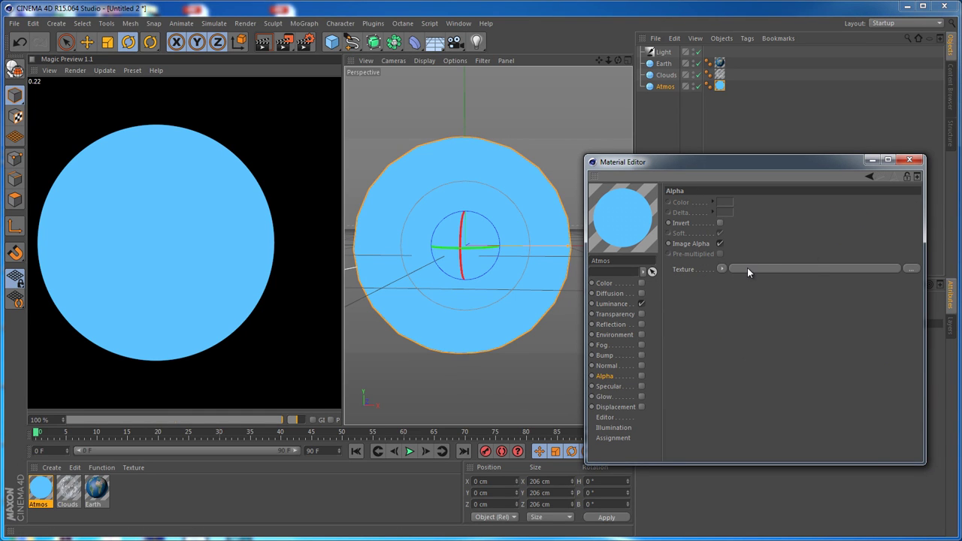
click(721, 269)
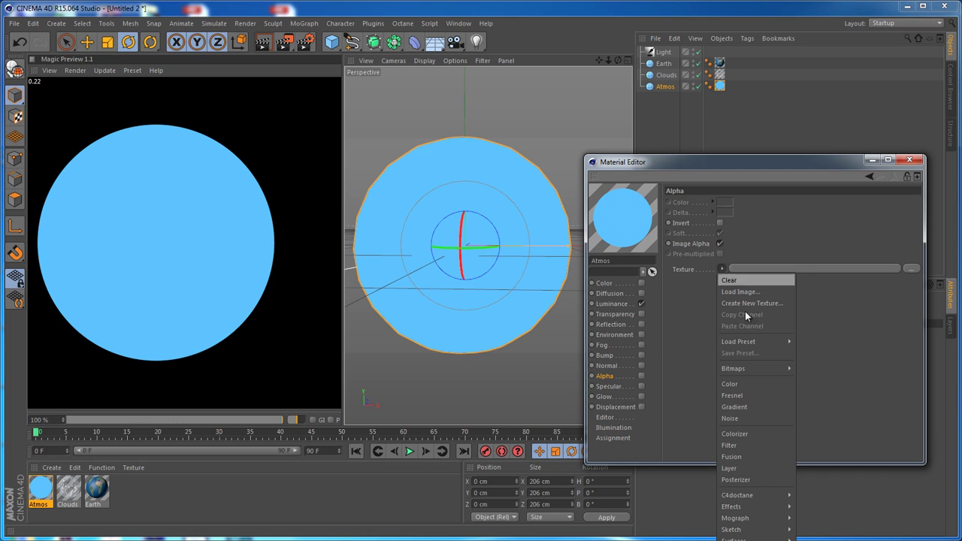
click(749, 434)
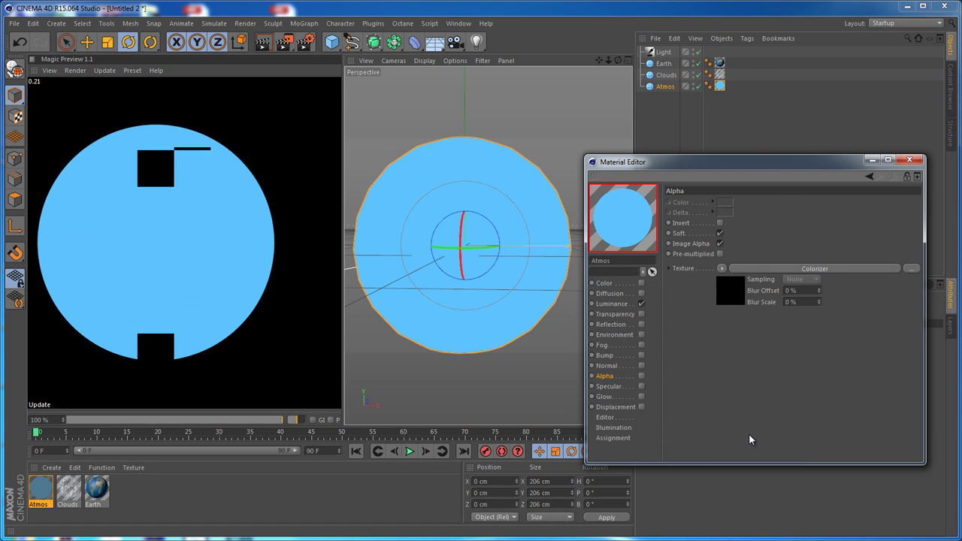
drag(757, 160, 746, 127)
- Load Subsurface Scattering as the Colorizer's texture and enable the Atmos material's Alpha channel
click(759, 238)
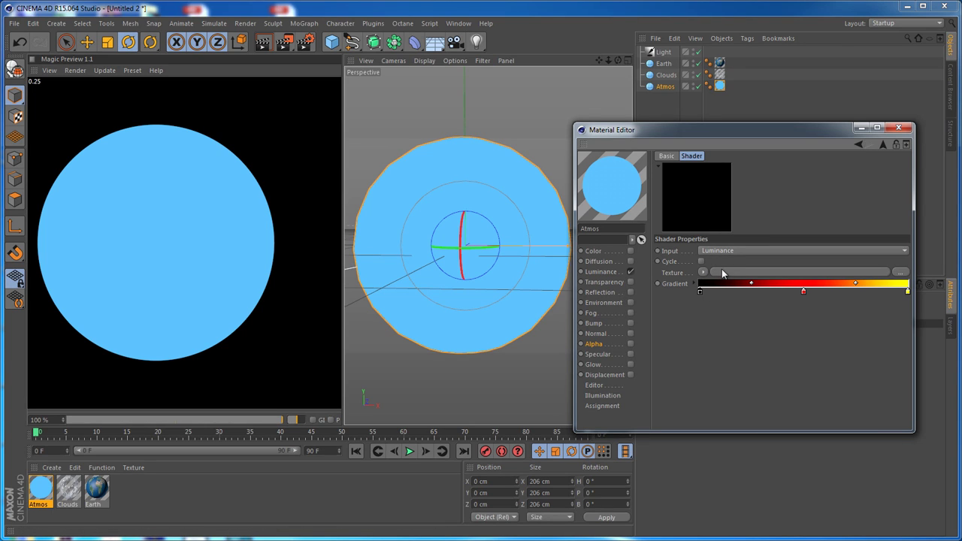
click(702, 272)
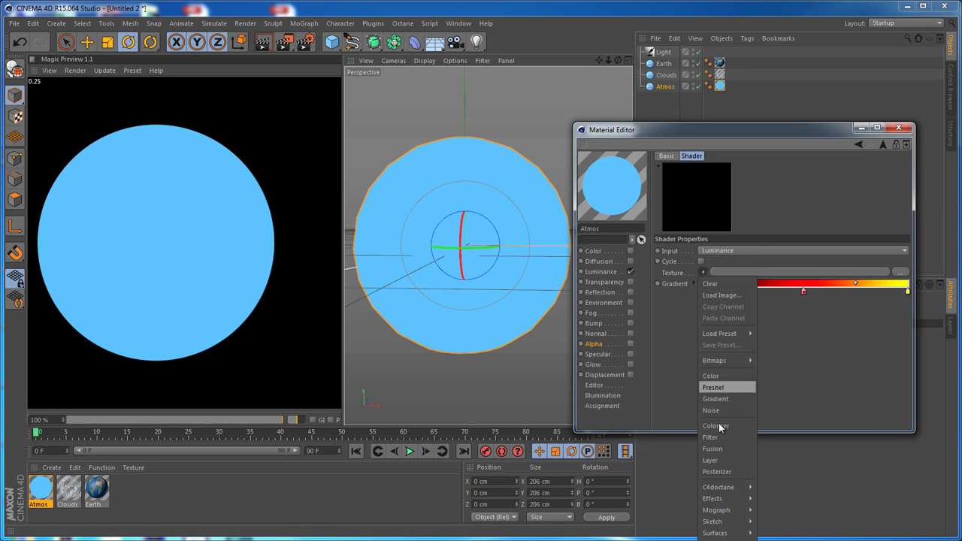
mouse_move(725, 500)
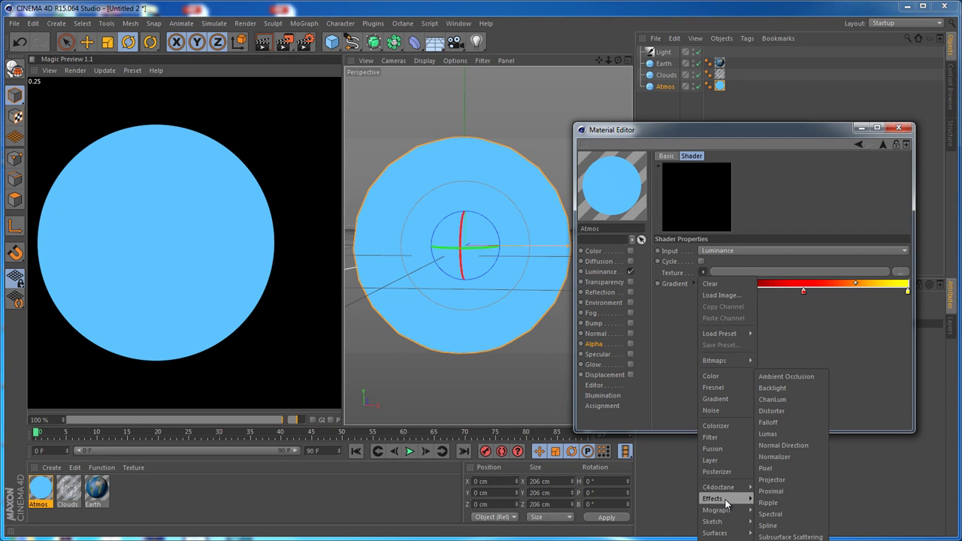
click(784, 537)
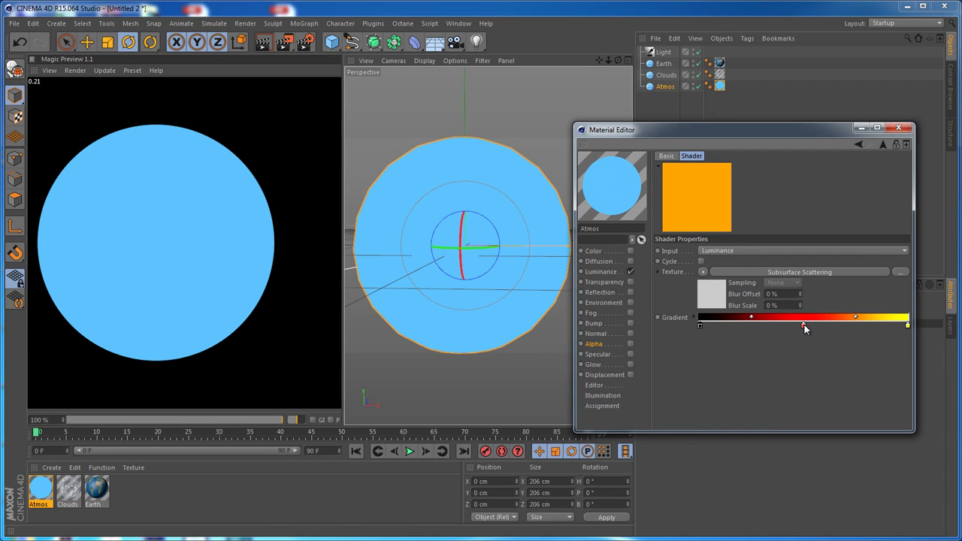
click(630, 343)
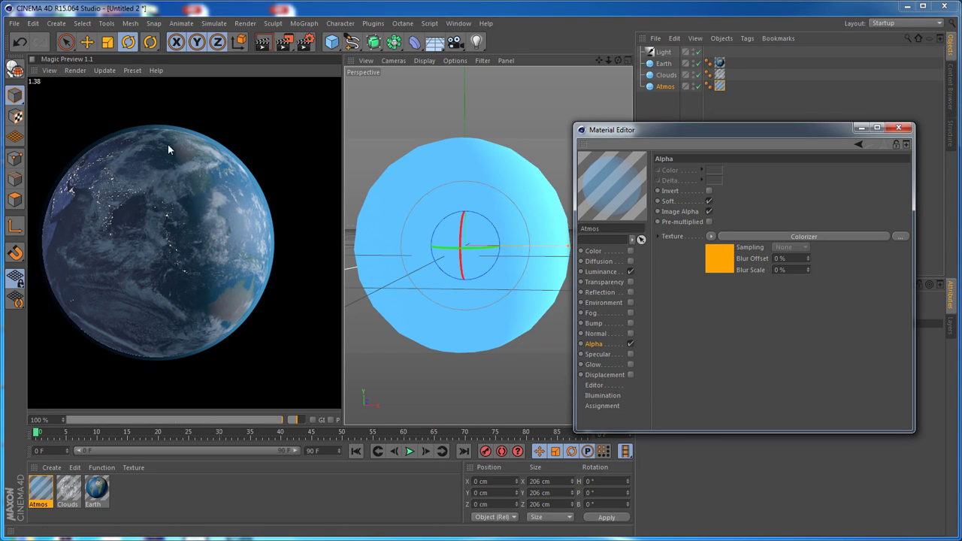
- Turn the Colorizer gradient into black to white by making the yellow end knot white and removing the red middle knot
click(759, 236)
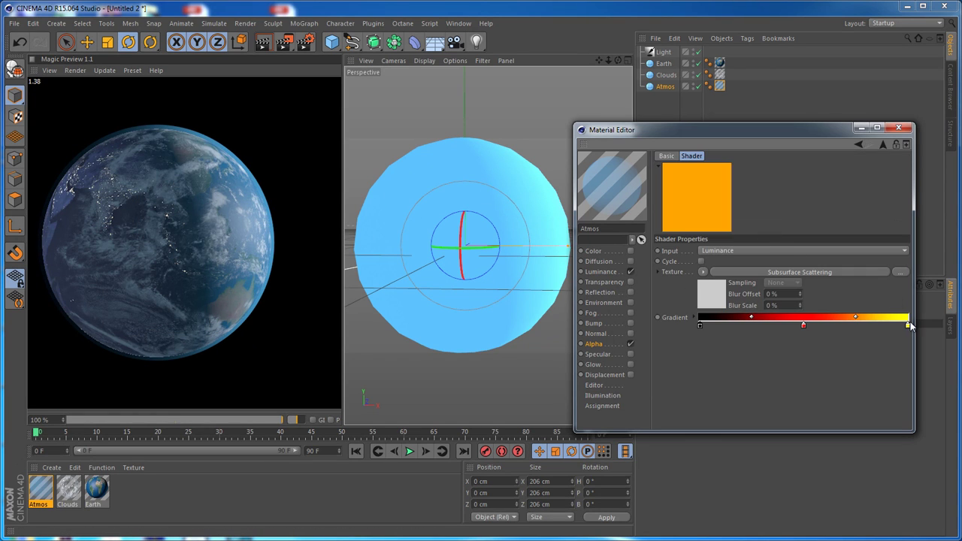
double_click(907, 326)
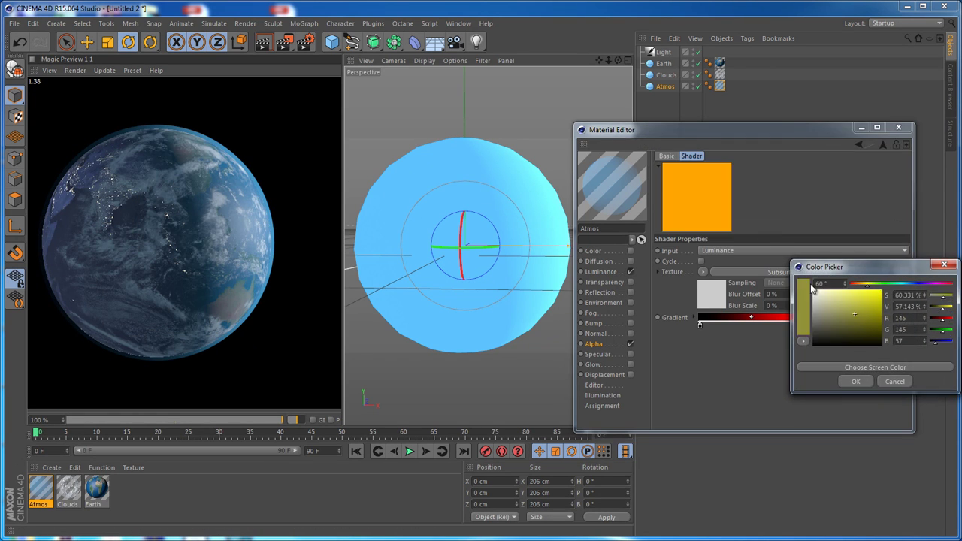
click(855, 383)
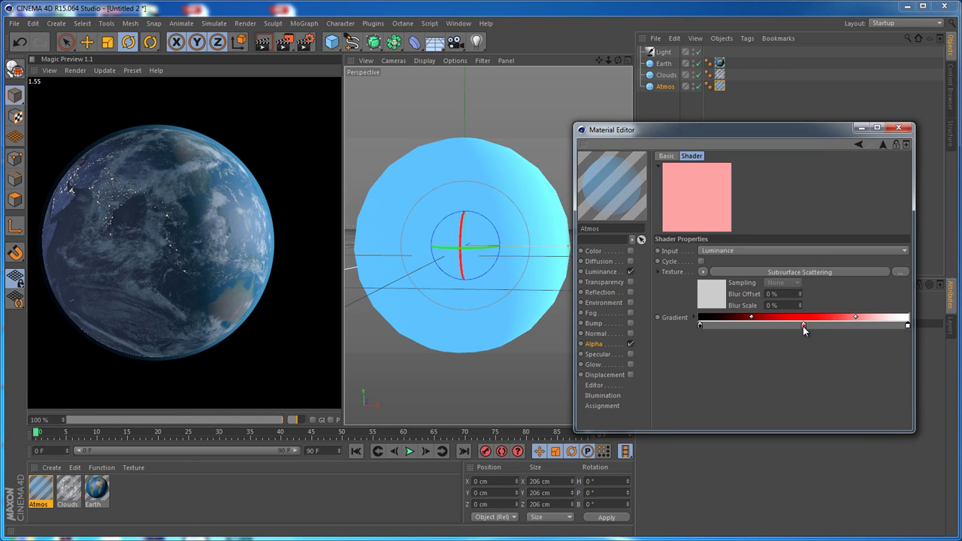
drag(802, 326, 802, 375)
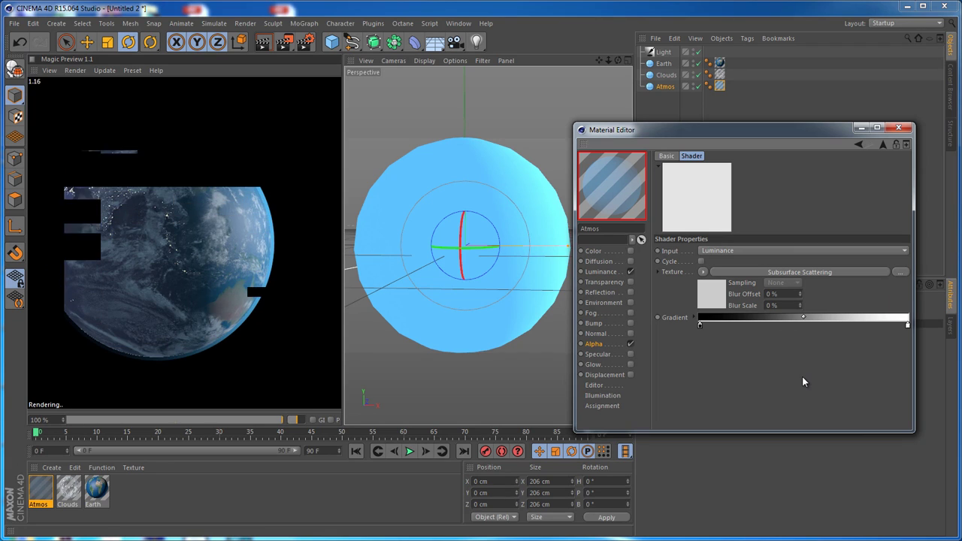
- Disable the Earth and Clouds spheres to isolate the Atmos sphere
click(697, 63)
click(698, 74)
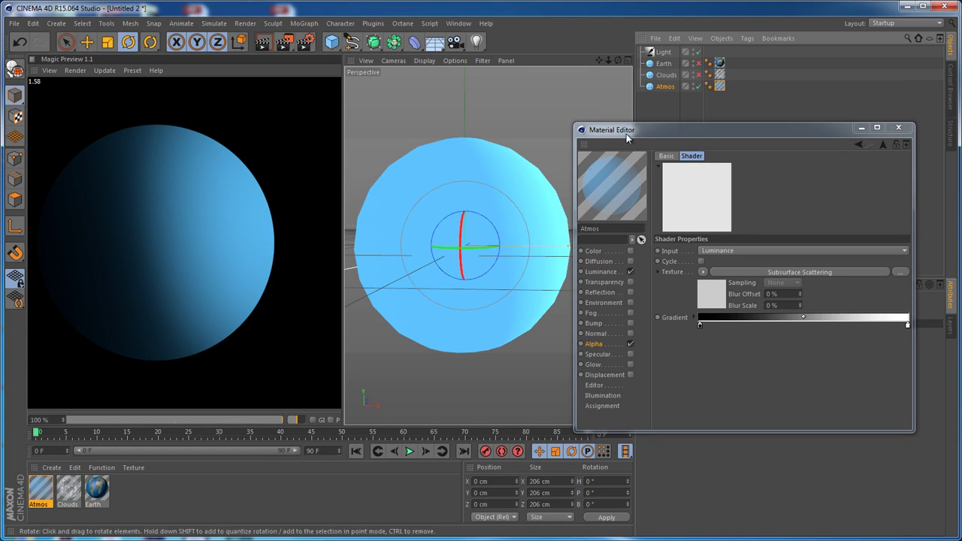
- Re-enable the Earth and Clouds spheres and turn on Fast Evaluation for the Subsurface Scattering shader's multiple diffuse
click(697, 74)
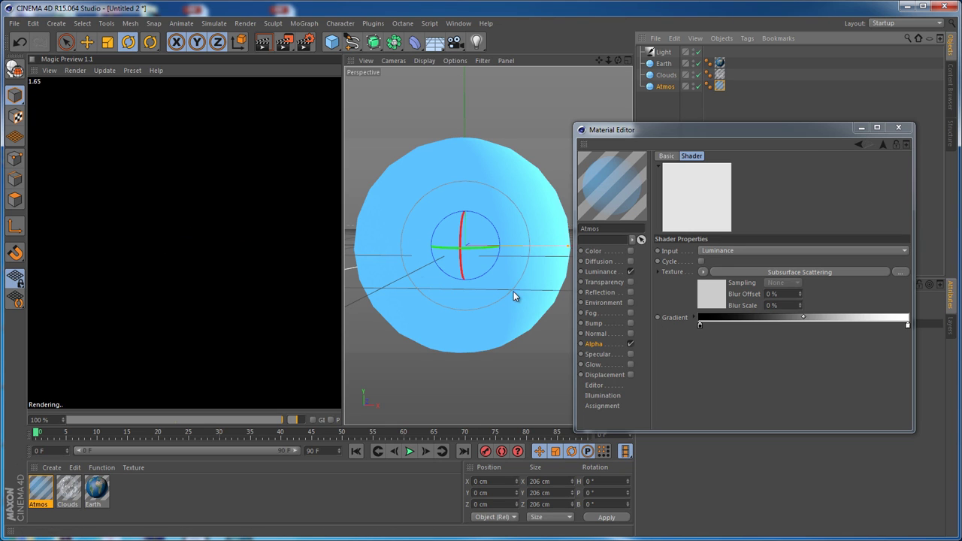
click(772, 271)
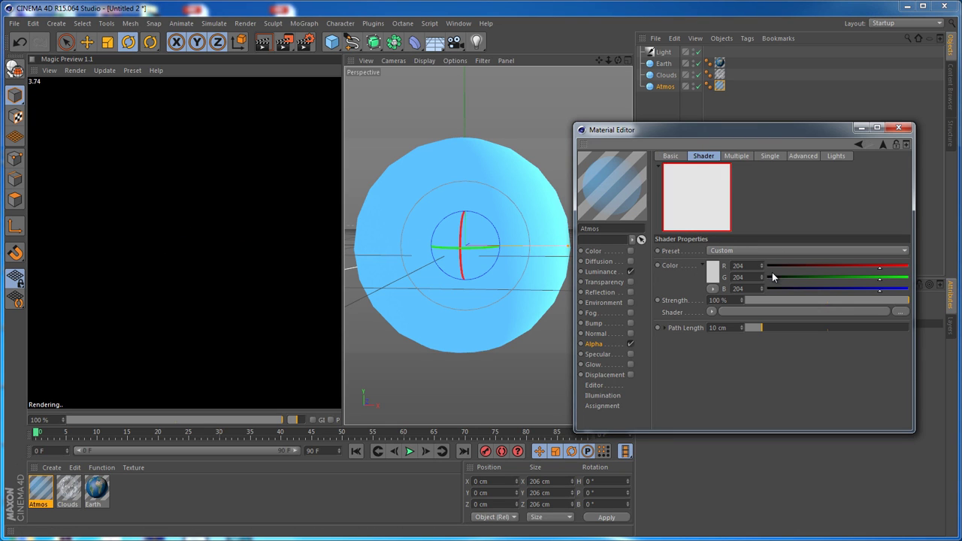
drag(753, 132, 691, 113)
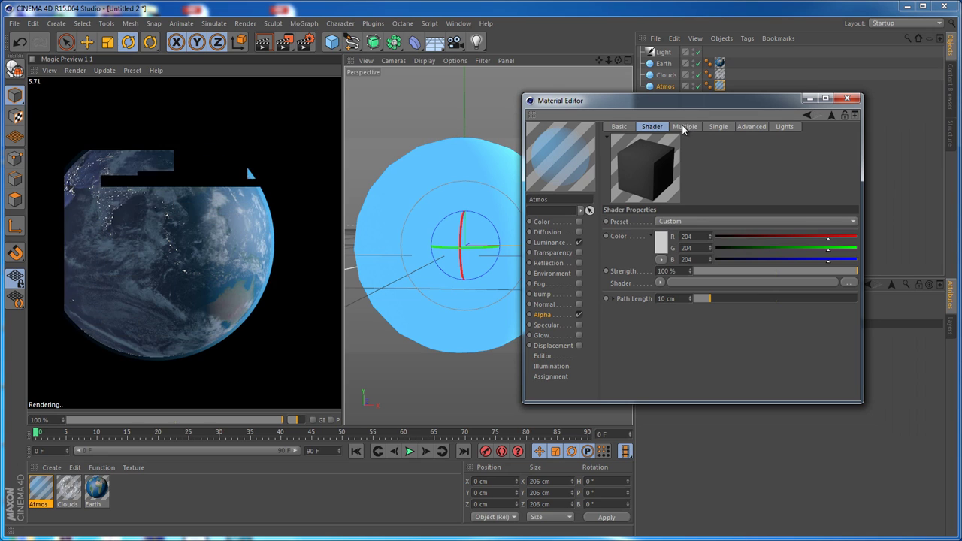
click(684, 126)
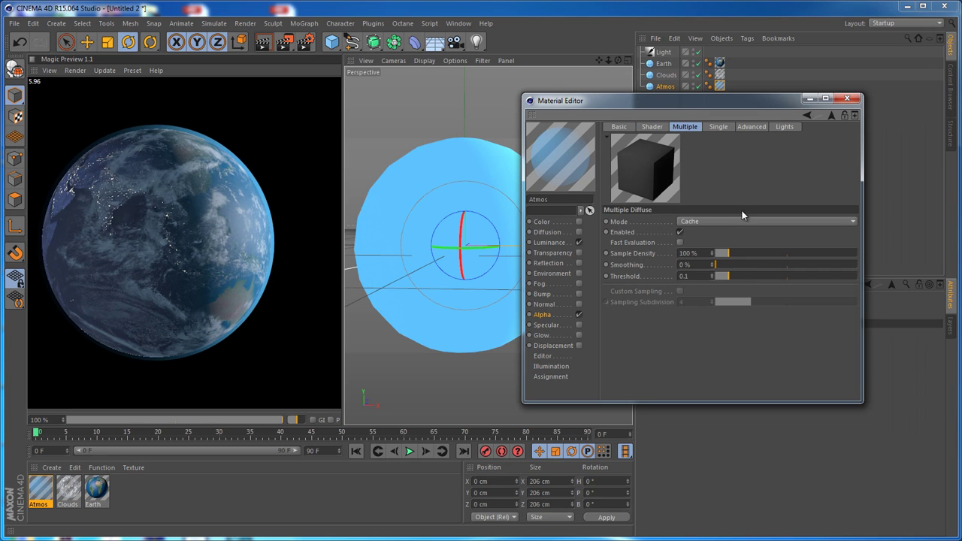
click(679, 243)
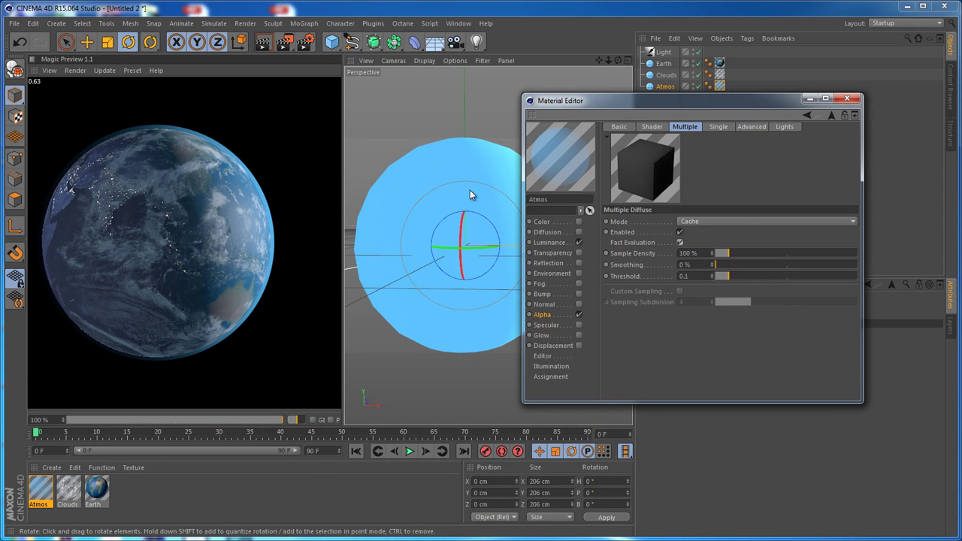
scroll(473, 177, up, 3)
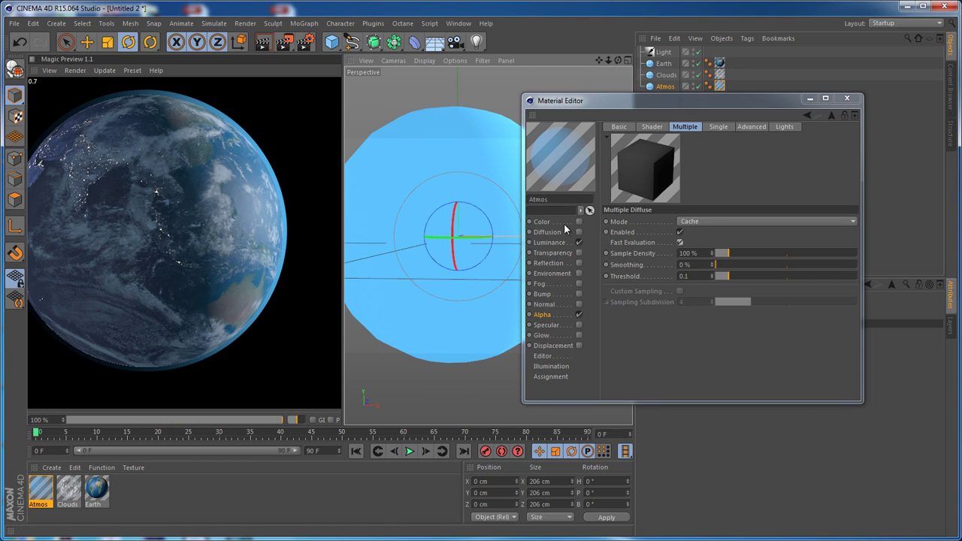
- Set the Subsurface Scattering shader's color to pure white, RGB 255, 255, 255
click(651, 126)
click(667, 248)
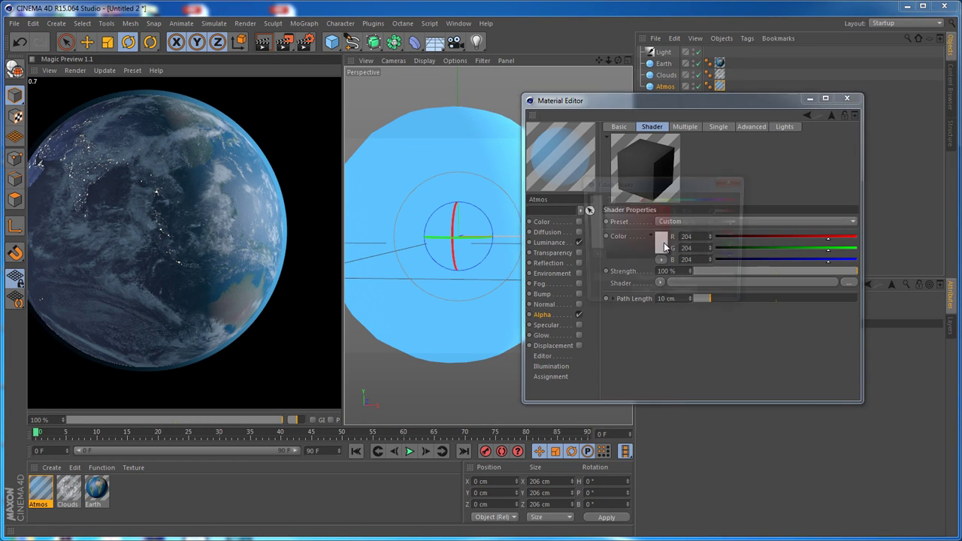
click(737, 222)
click(643, 297)
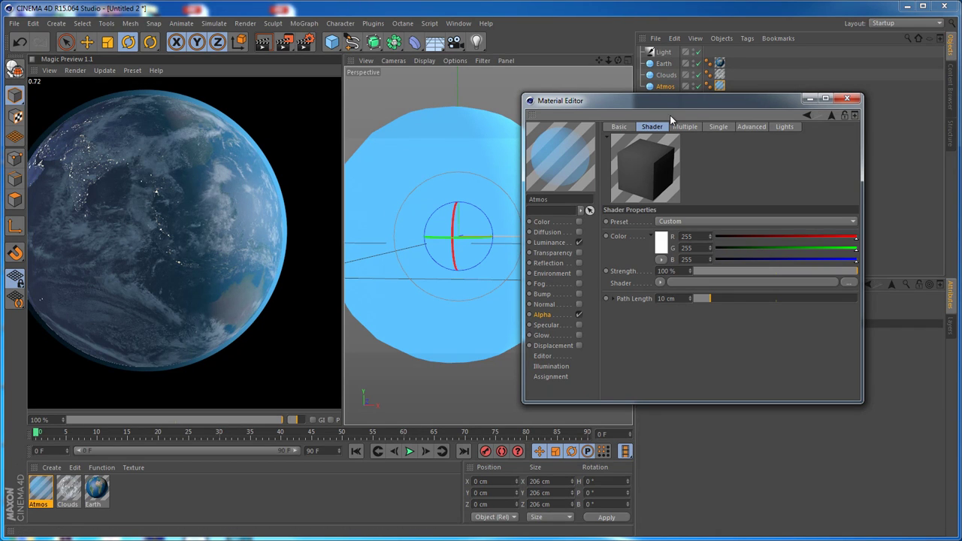
- Wrap the Atmos material's alpha Colorizer in a Layer shader and turn off Image Alpha
click(830, 114)
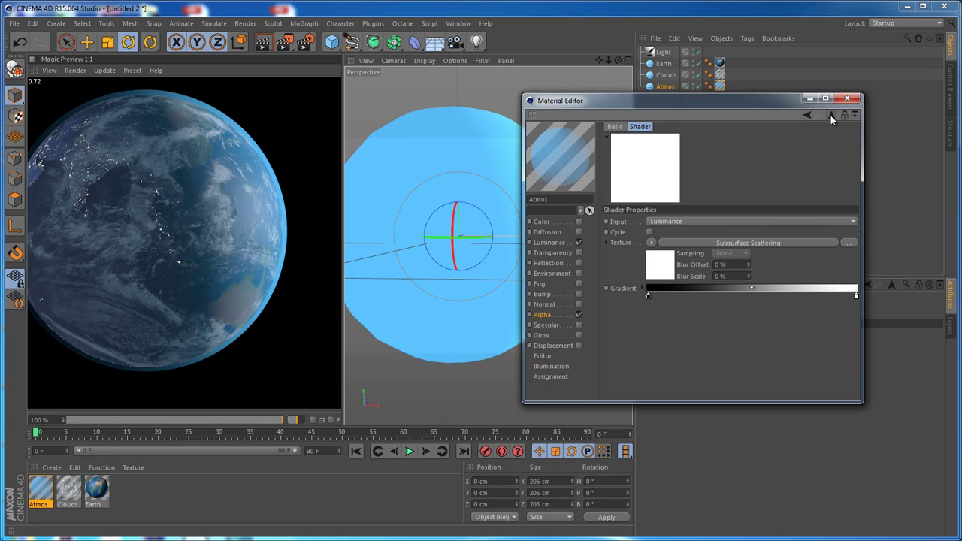
click(830, 115)
click(659, 207)
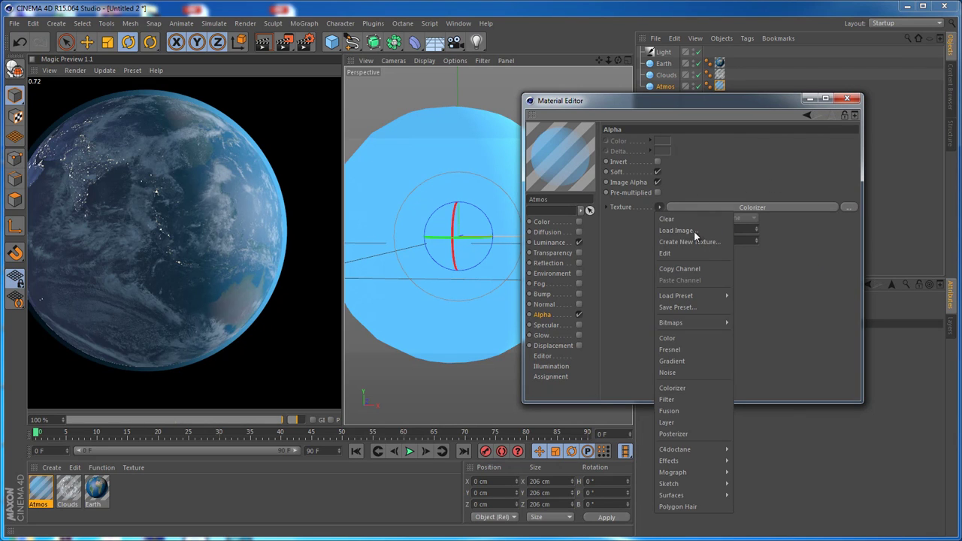
click(675, 425)
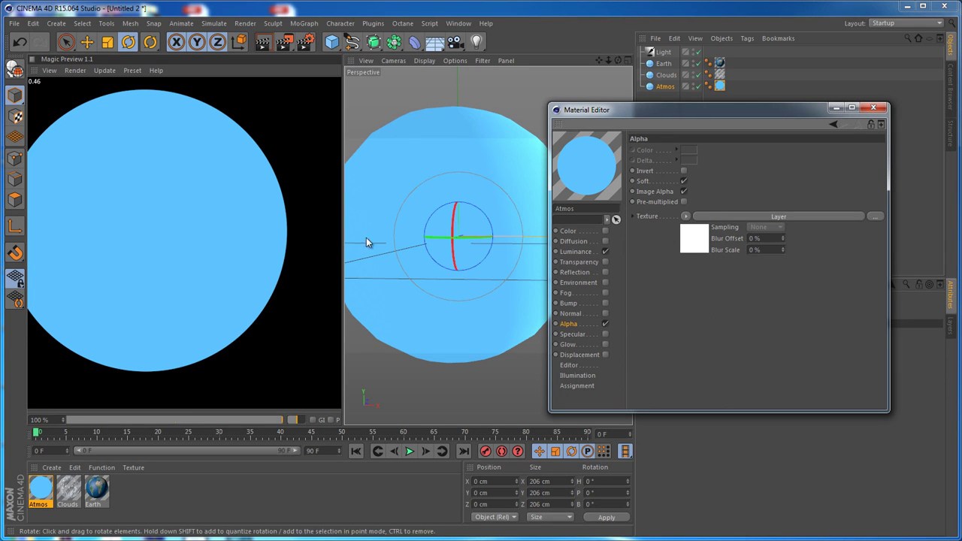
click(683, 191)
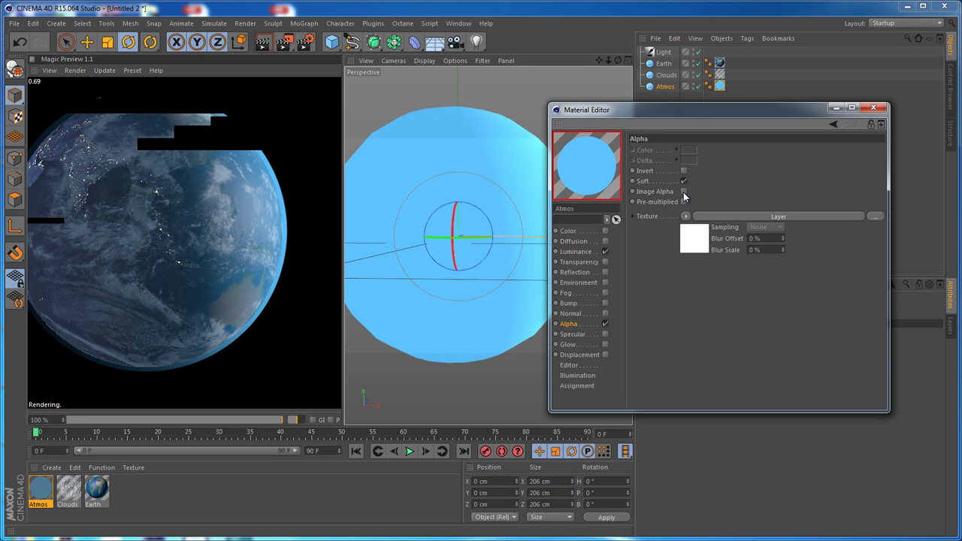
- Add a Fresnel shader above the Colorizer in the alpha channel's Layer shader
click(729, 217)
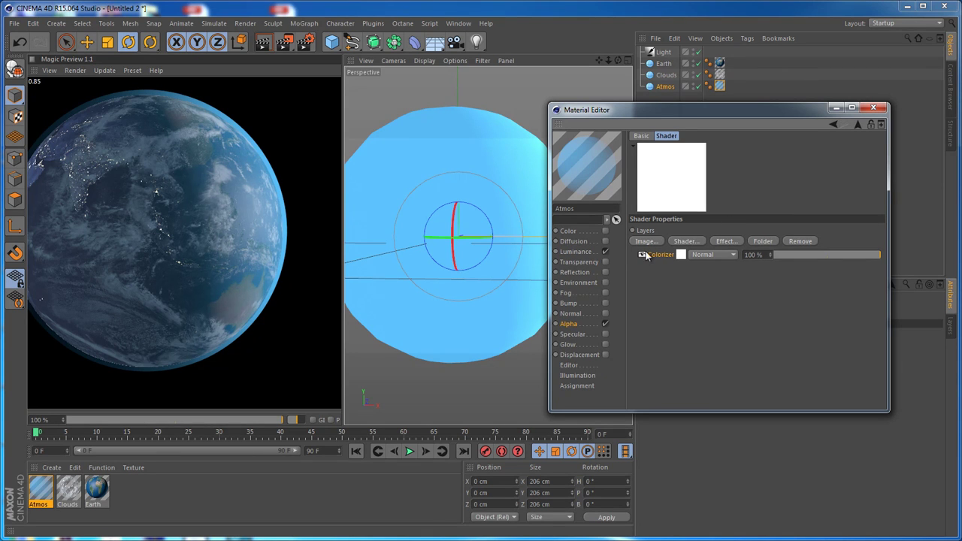
scroll(479, 201, down, 2)
alt+middle_drag(479, 203, 485, 209)
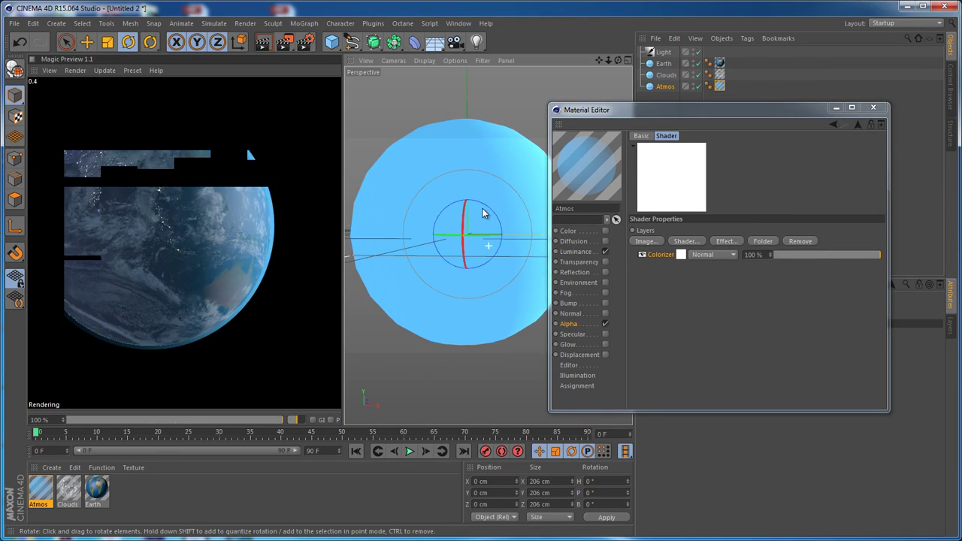
click(703, 241)
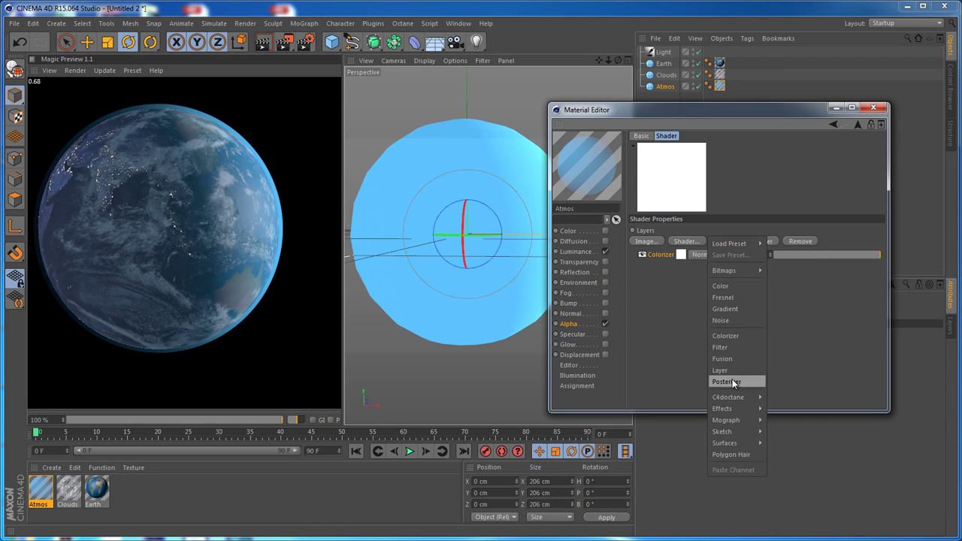
click(726, 297)
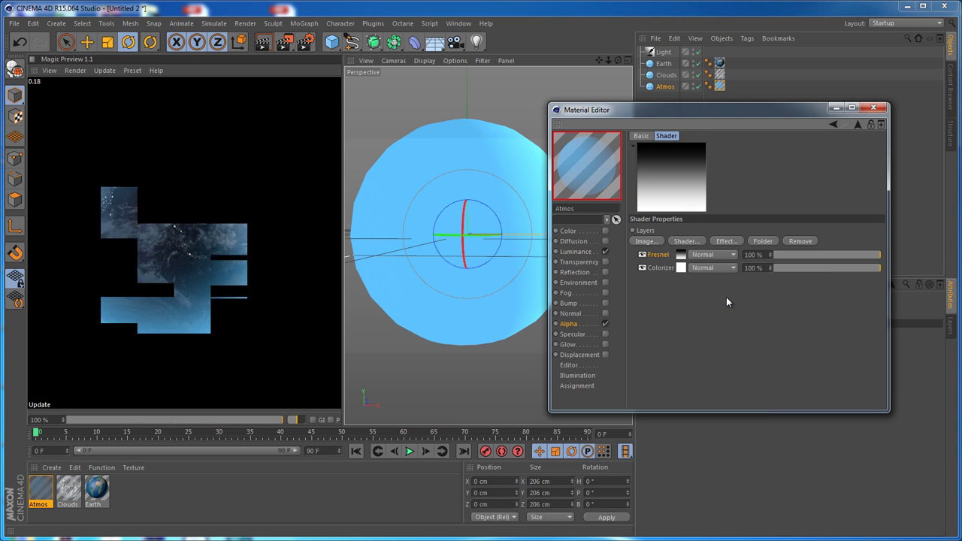
- Shift the Fresnel gradient's white knot inward to about a third of its length and add a black knot at the start
scroll(473, 175, down, 1)
alt+right_drag(472, 175, 475, 164)
alt+middle_drag(475, 164, 466, 174)
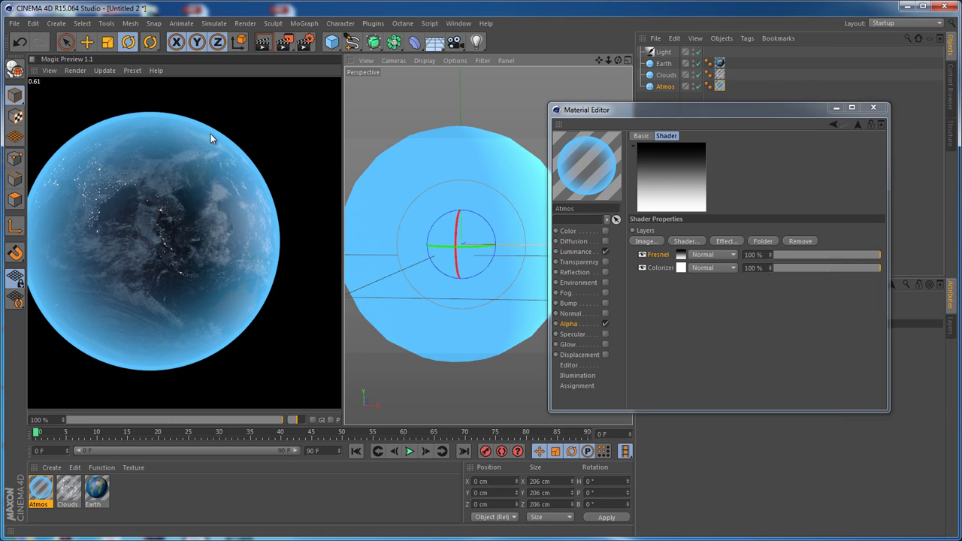
click(680, 256)
drag(733, 110, 728, 86)
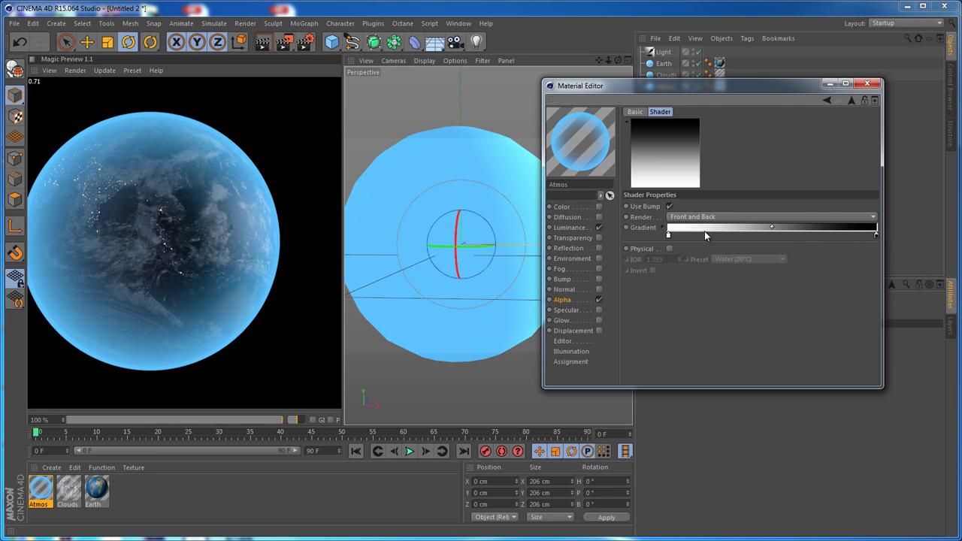
drag(668, 233, 723, 235)
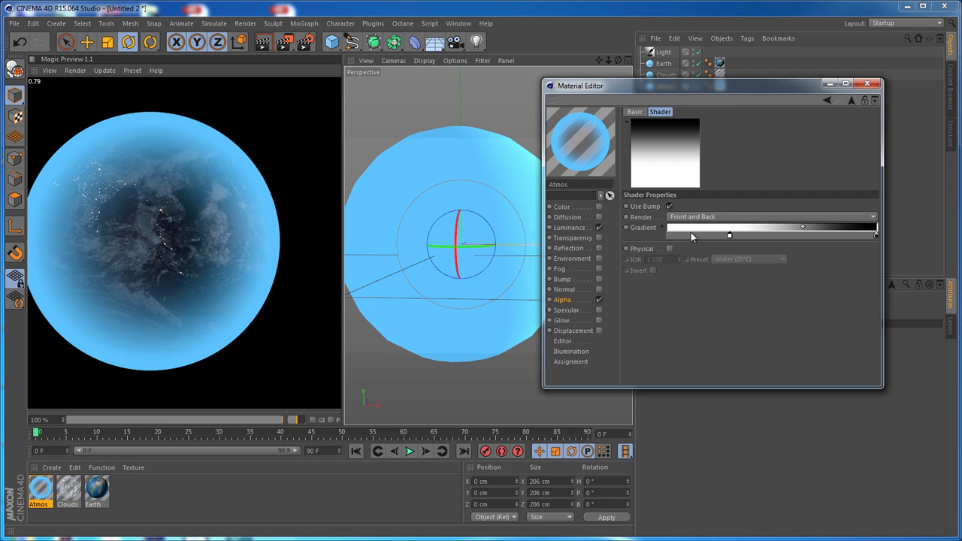
click(668, 235)
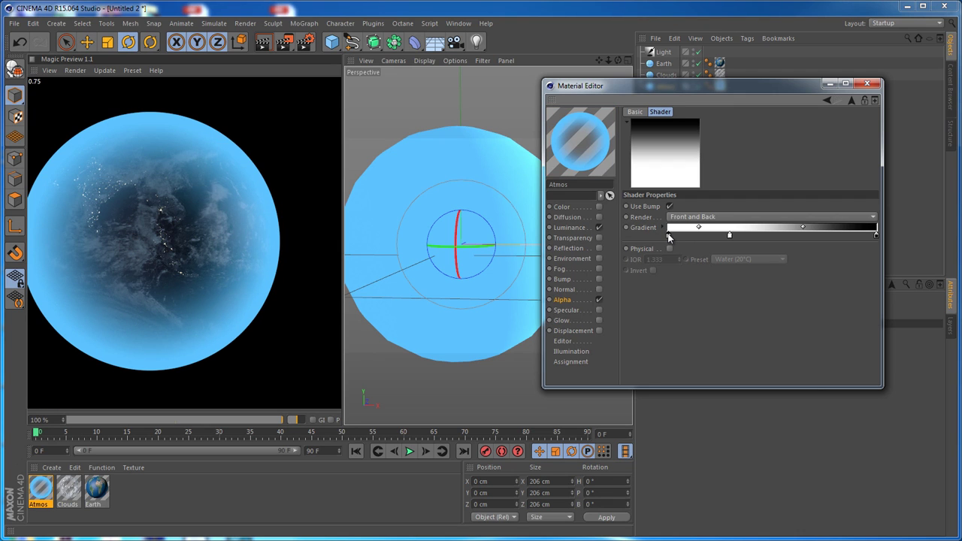
double_click(669, 236)
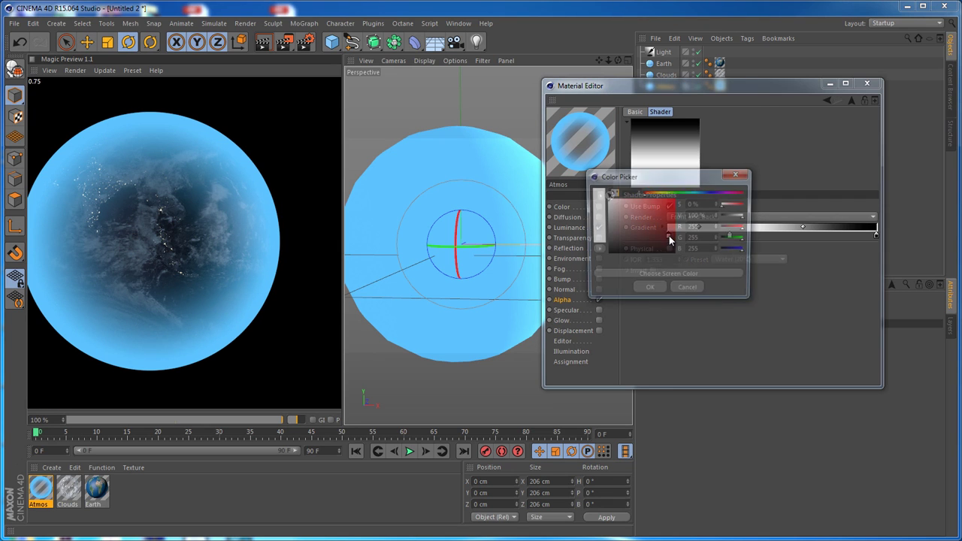
click(648, 291)
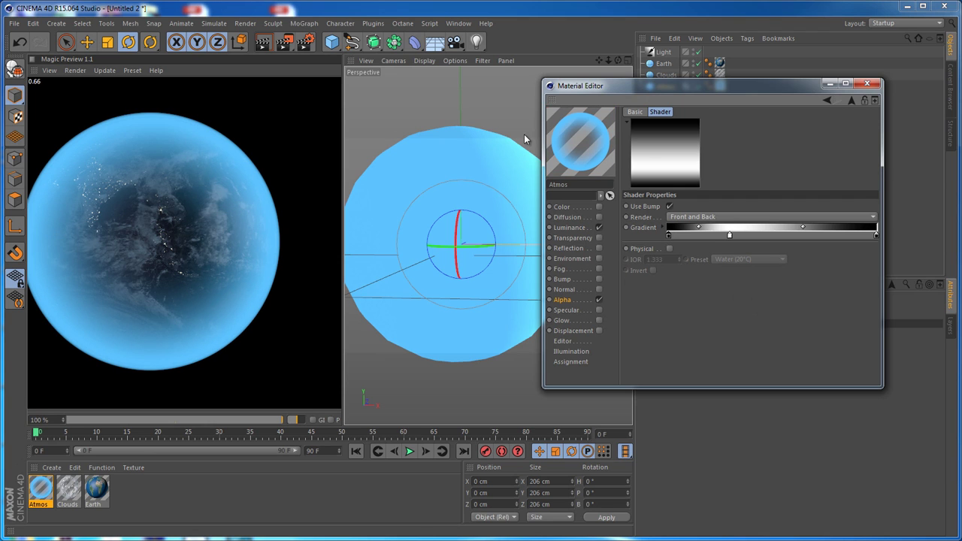
- Move the Fresnel gradient's starting black knot slightly inward to soften the atmosphere's outer edge
mouse_move(524, 134)
alt+mouse_down()
mouse_move(524, 165)
mouse_move(517, 132)
alt+mouse_up()
alt+right_drag(517, 141, 505, 91)
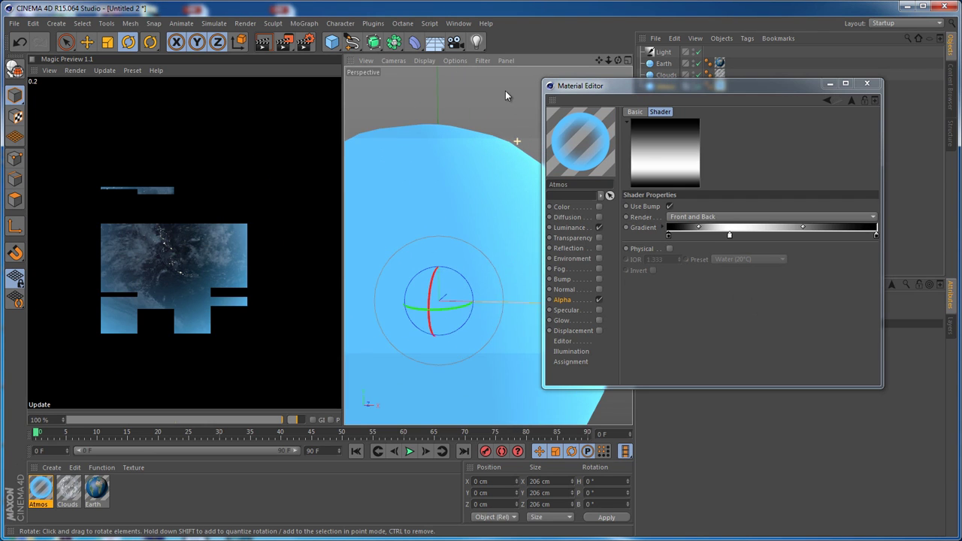
alt+middle_drag(517, 157, 461, 180)
alt+right_drag(484, 189, 484, 160)
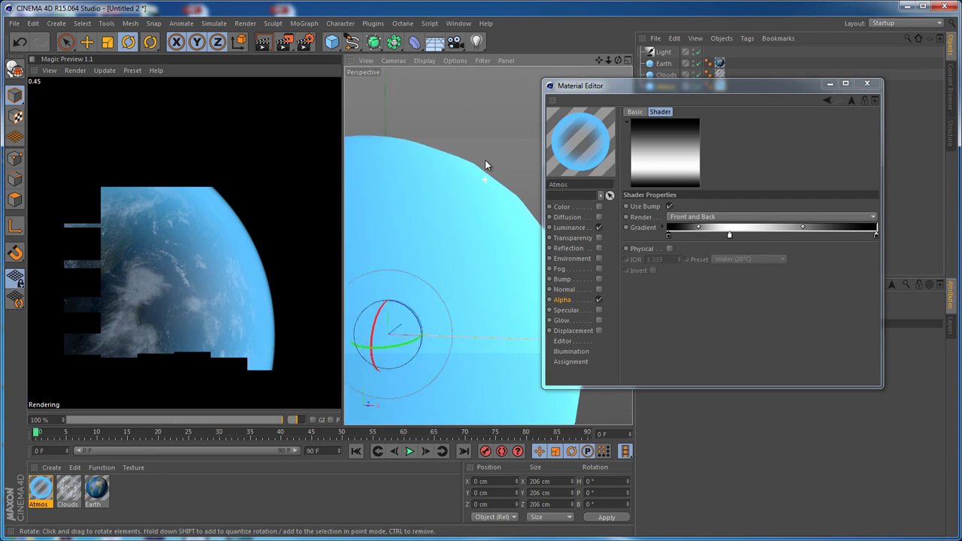
alt+middle_drag(489, 166, 481, 178)
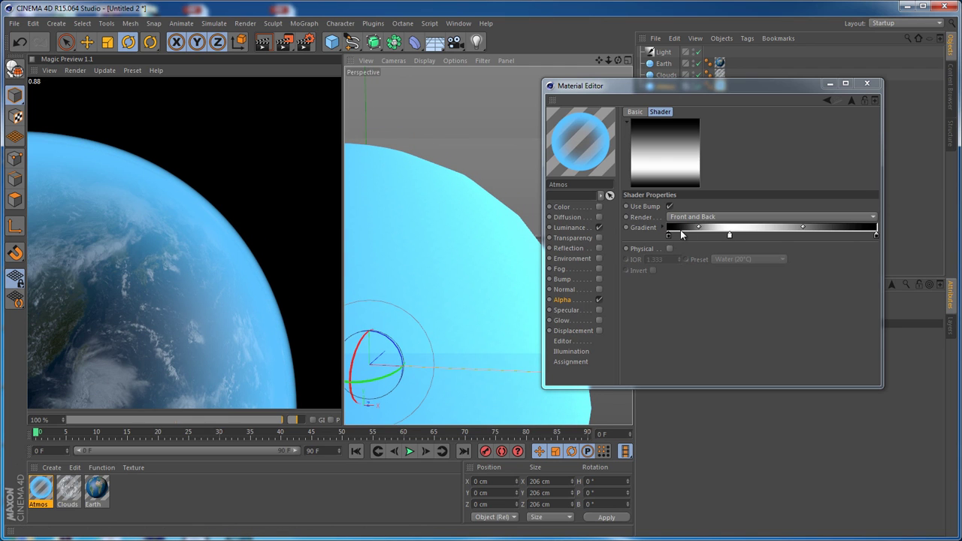
drag(668, 234, 680, 235)
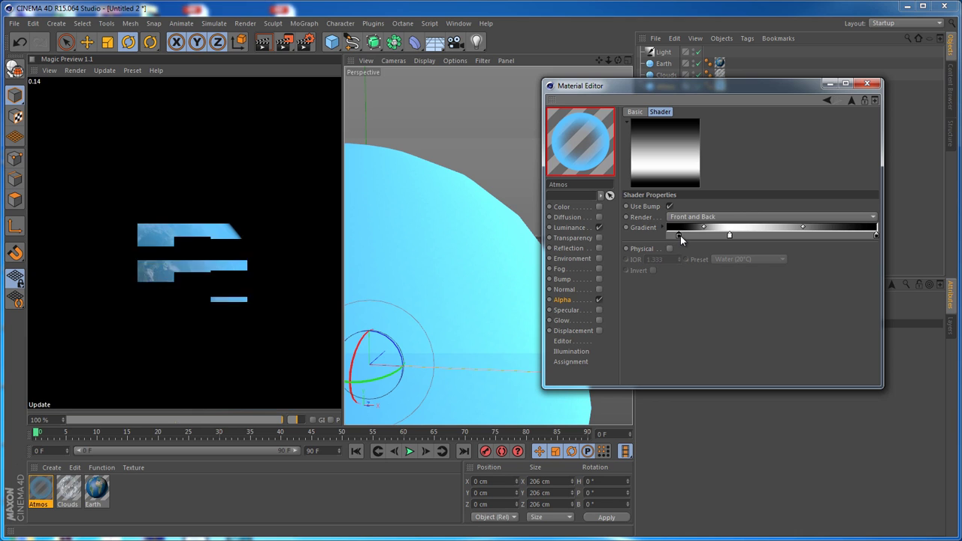
alt+right_drag(484, 172, 488, 238)
alt+middle_drag(489, 246, 513, 218)
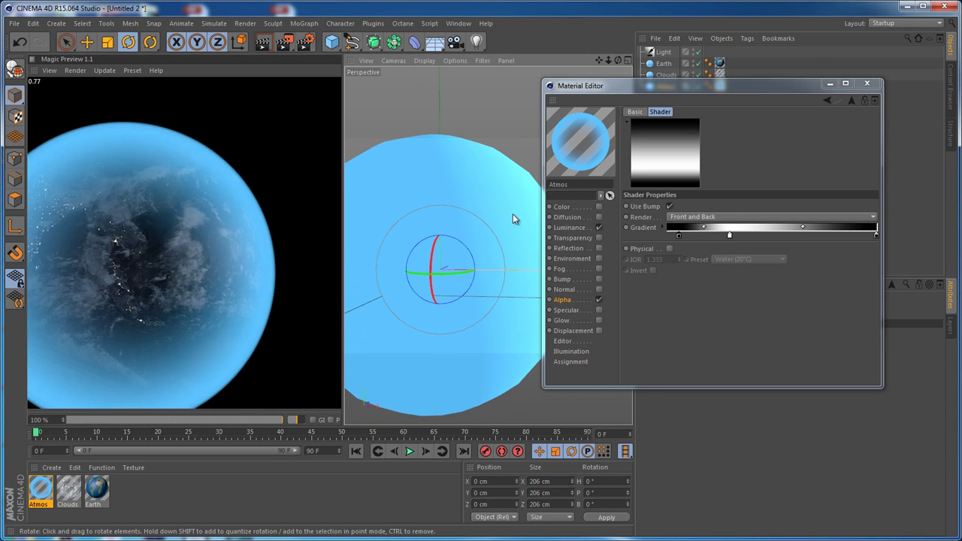
- Set the Fresnel layer's blend mode to Multiply in the Layer shader
click(850, 101)
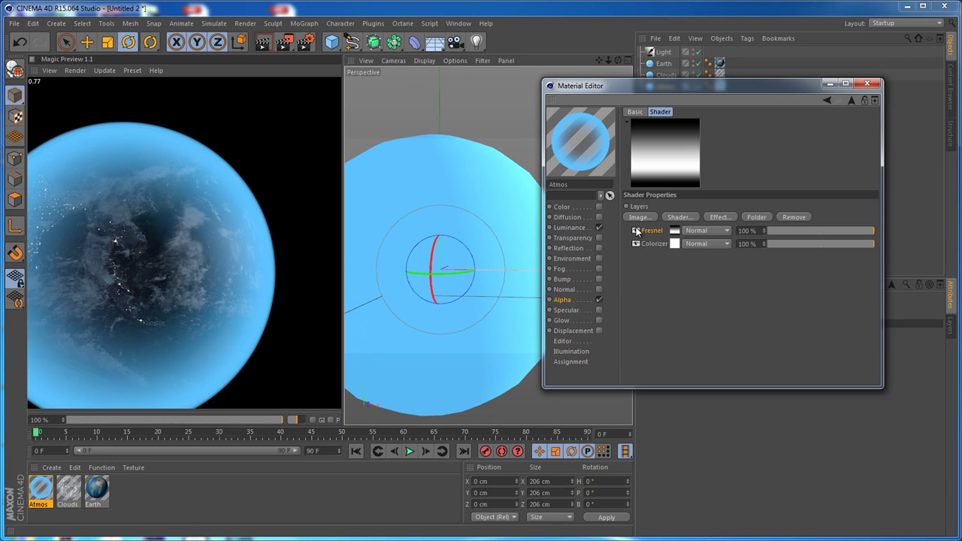
click(698, 232)
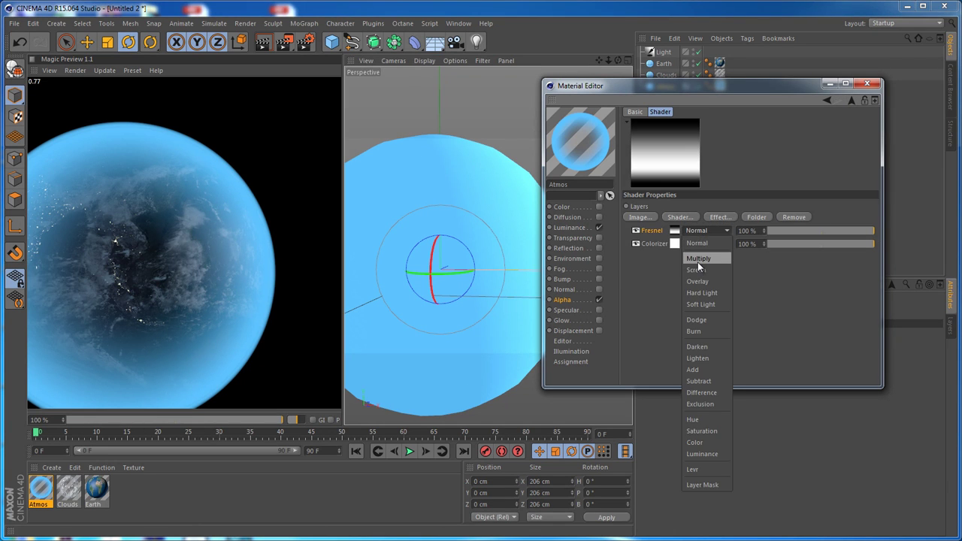
click(697, 258)
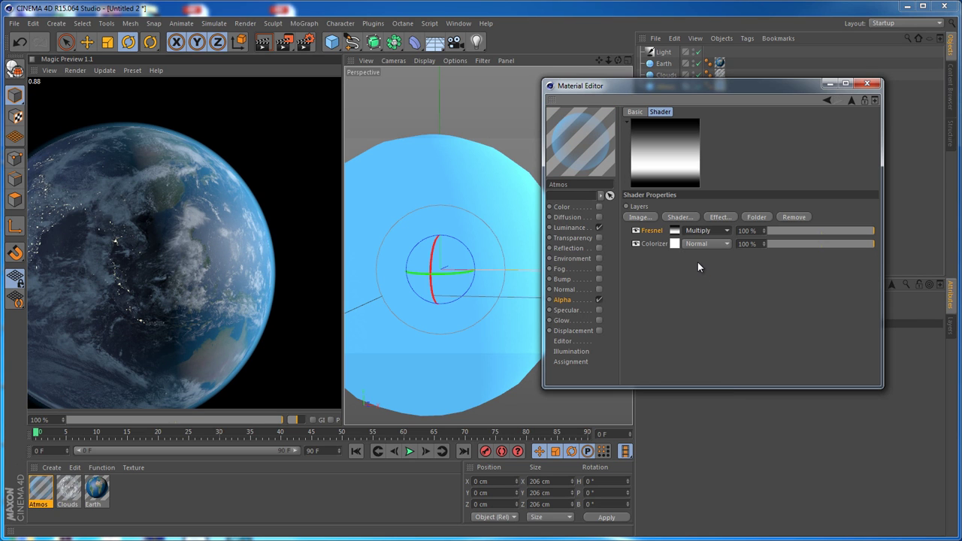
- Add a second white knot at about 60% of the Fresnel gradient to widen its white band, and return to the layer list
mouse_move(504, 194)
alt+right_down()
mouse_move(504, 220)
mouse_move(503, 192)
alt+right_up()
alt+drag(504, 193, 463, 295)
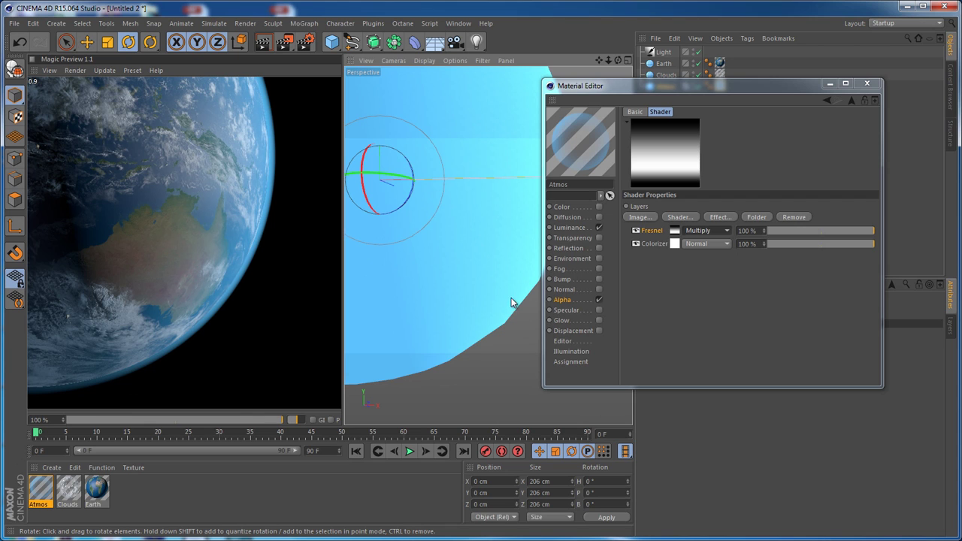
click(674, 232)
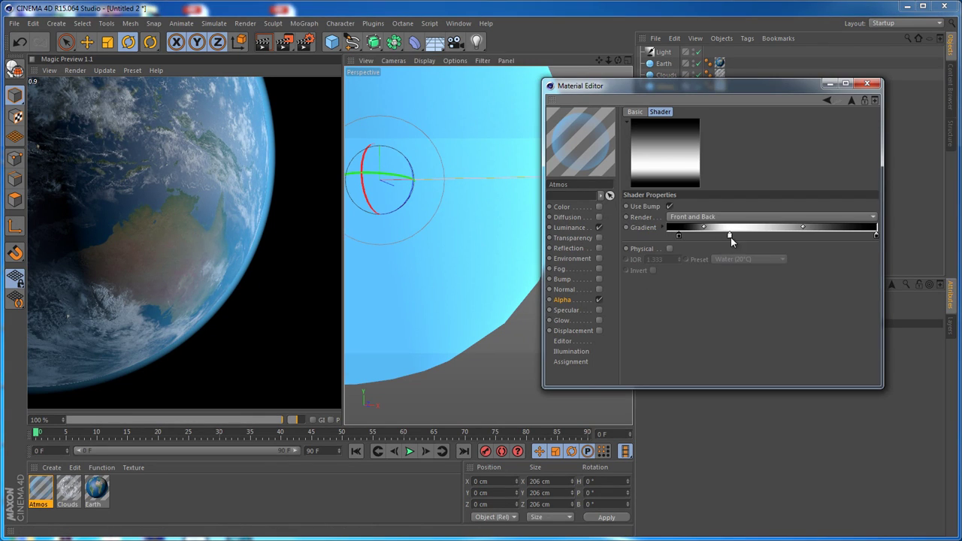
drag(750, 236, 792, 236)
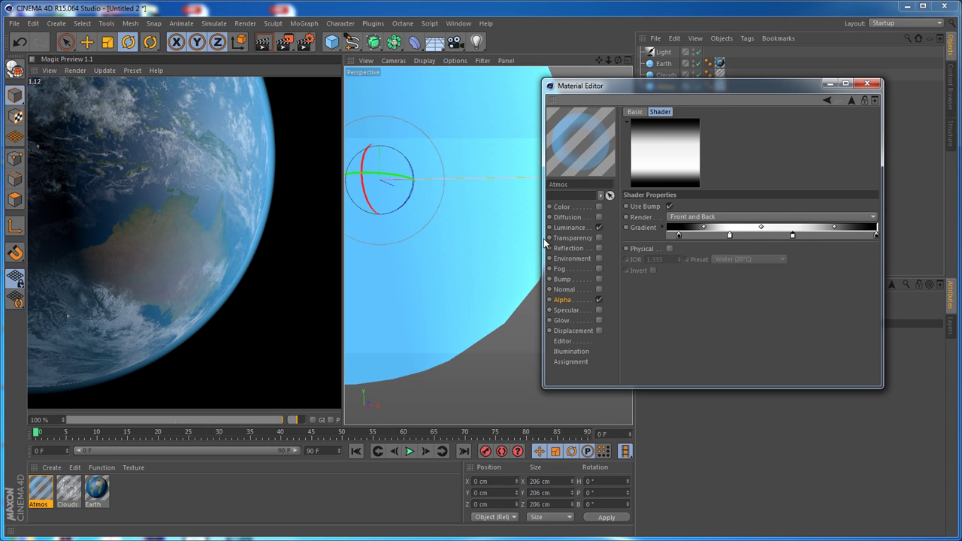
scroll(460, 222, down, 4)
alt+middle_drag(476, 186, 511, 227)
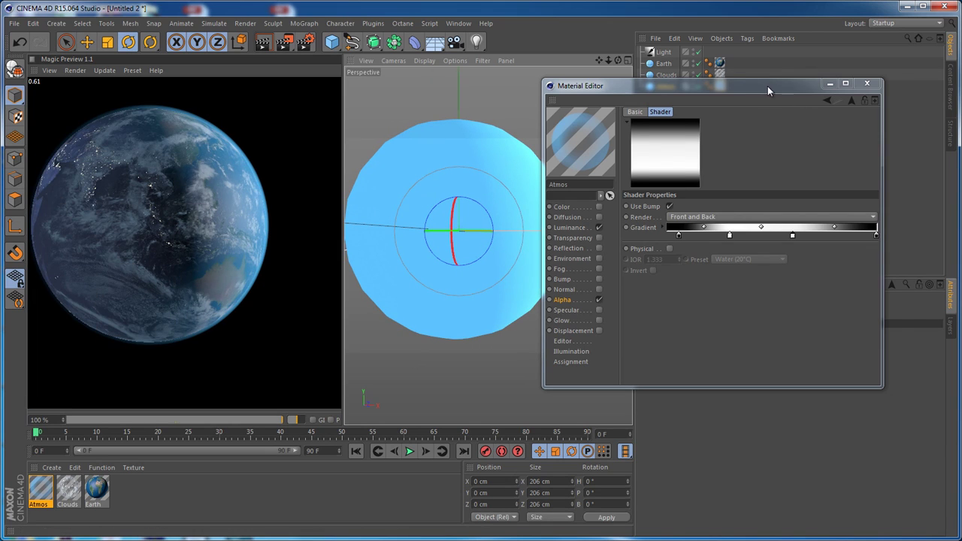
drag(767, 86, 780, 86)
click(865, 100)
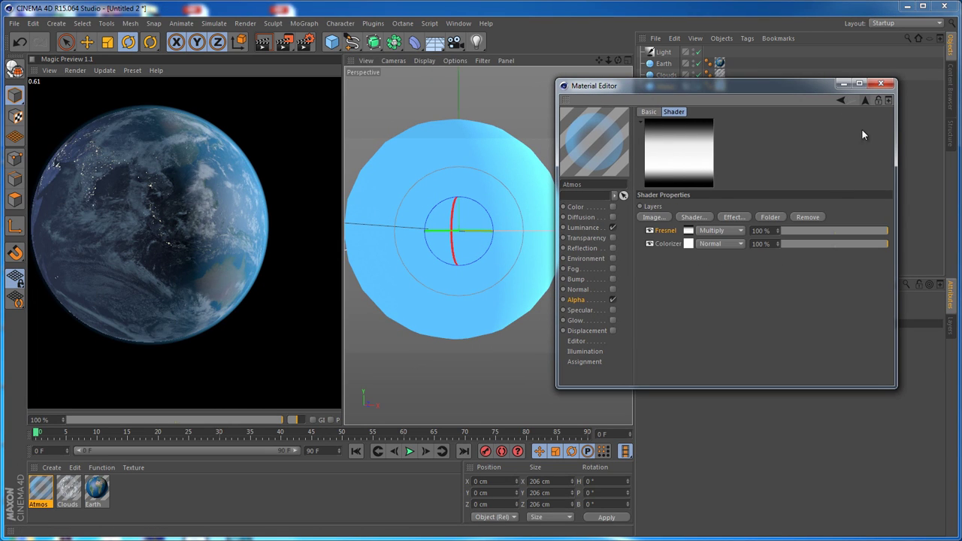
- Try a strength of 200% on the Colorizer's Subsurface Scattering shader, restore it to 100%, and close the material settings
click(685, 246)
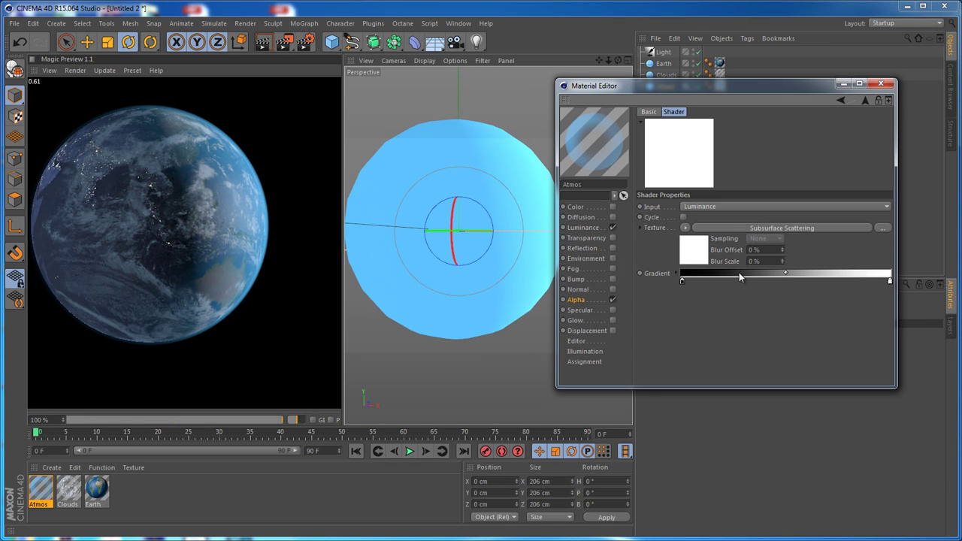
click(715, 227)
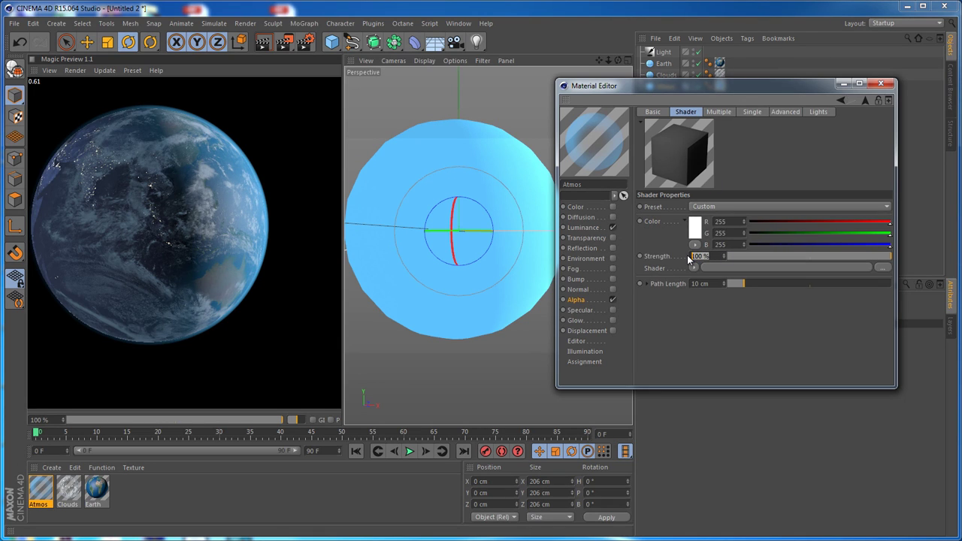
text(200)
key(Return)
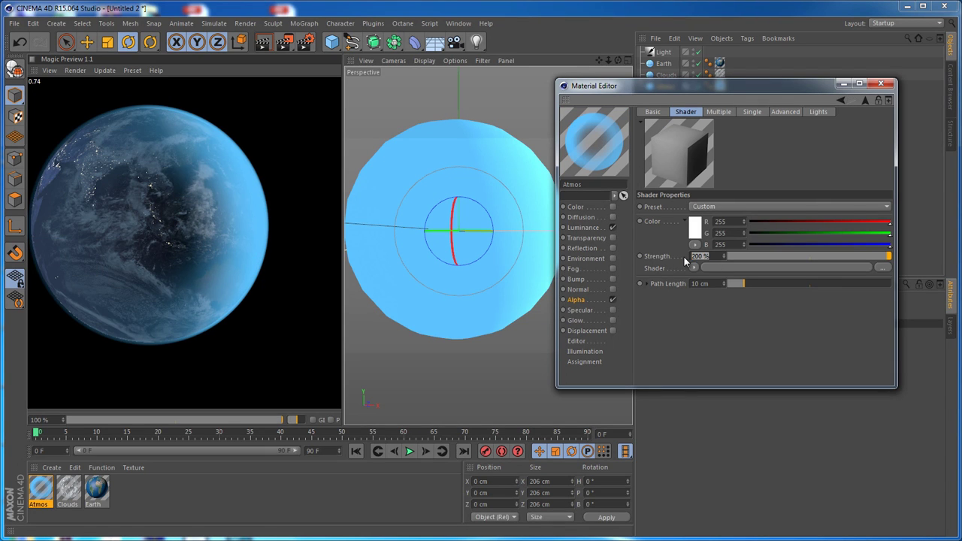
text(100)
key(Return)
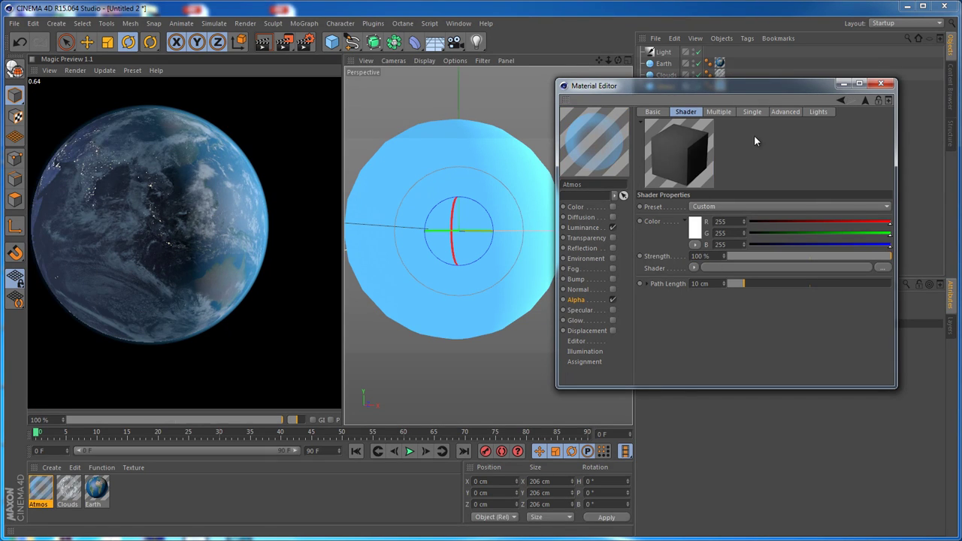
click(880, 84)
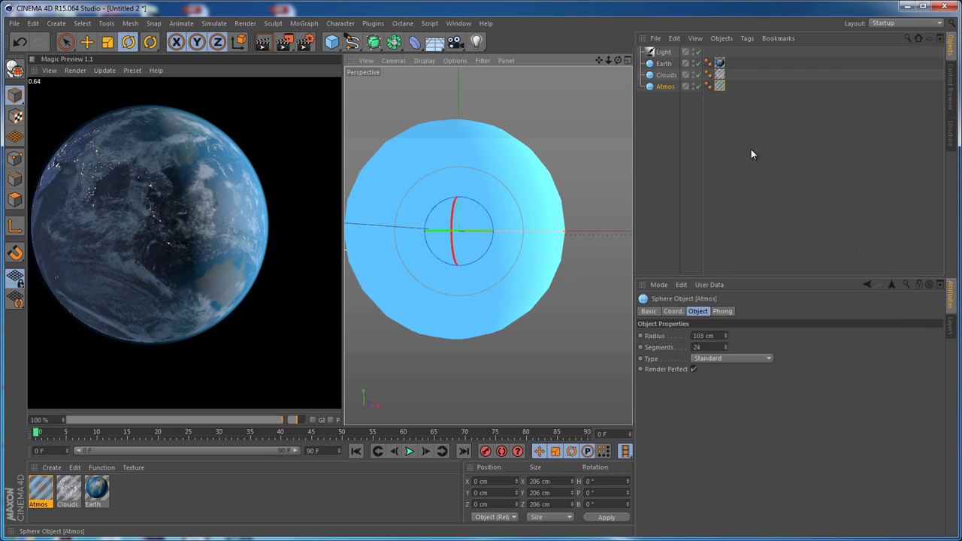
- Rotate the light to about H 153.7°, P -4.6°, B 137.2° to put the planet's visible side in night
scroll(473, 184, down, 4)
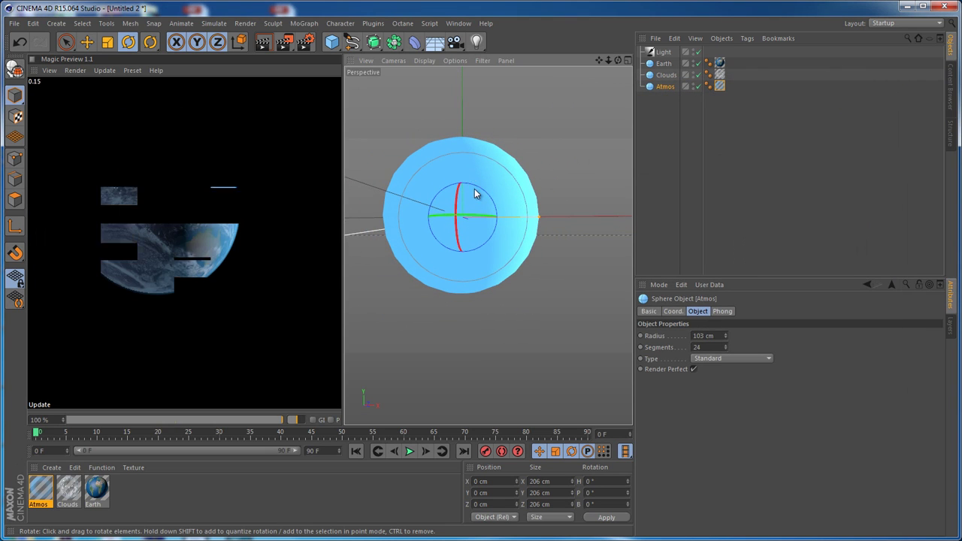
scroll(510, 202, up, 3)
scroll(511, 226, down, 3)
scroll(506, 150, up, 5)
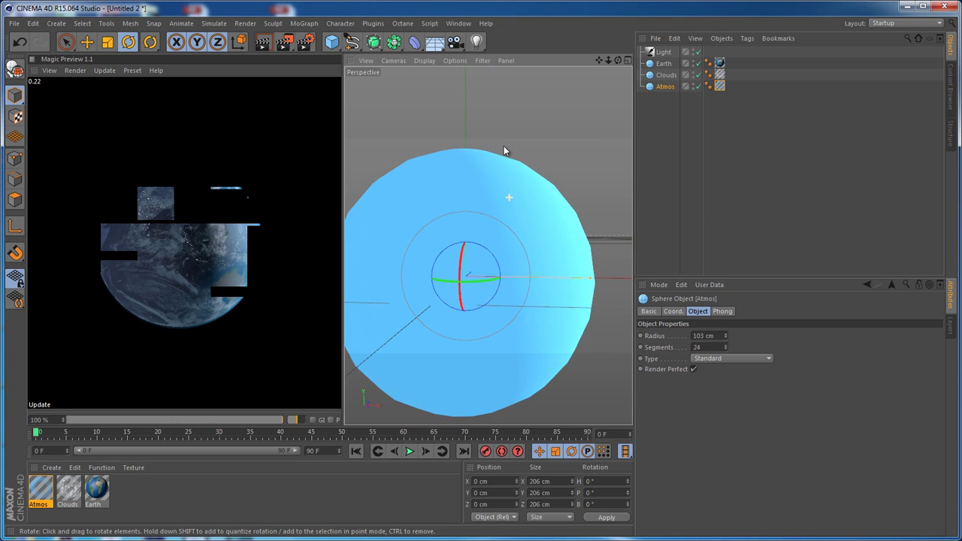
alt+middle_drag(524, 203, 536, 187)
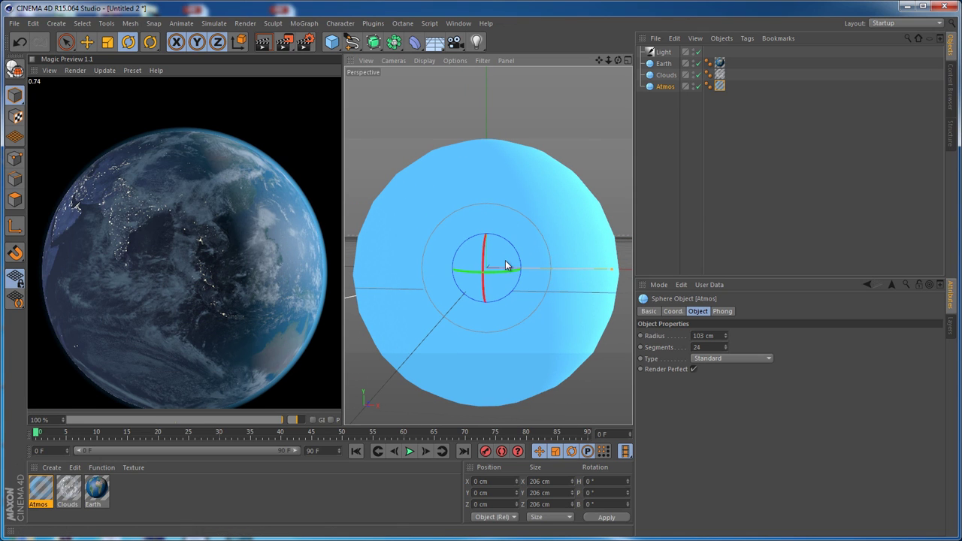
drag(498, 271, 525, 269)
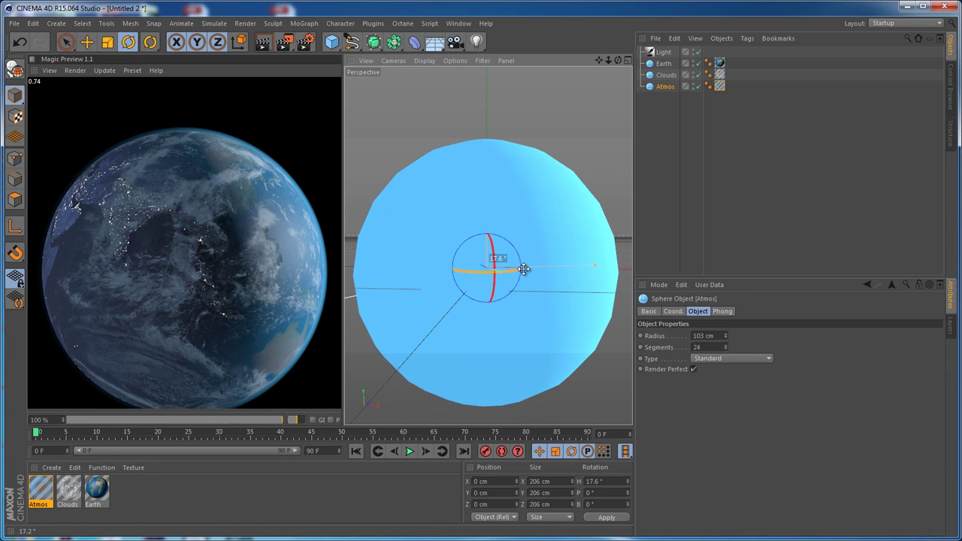
click(663, 52)
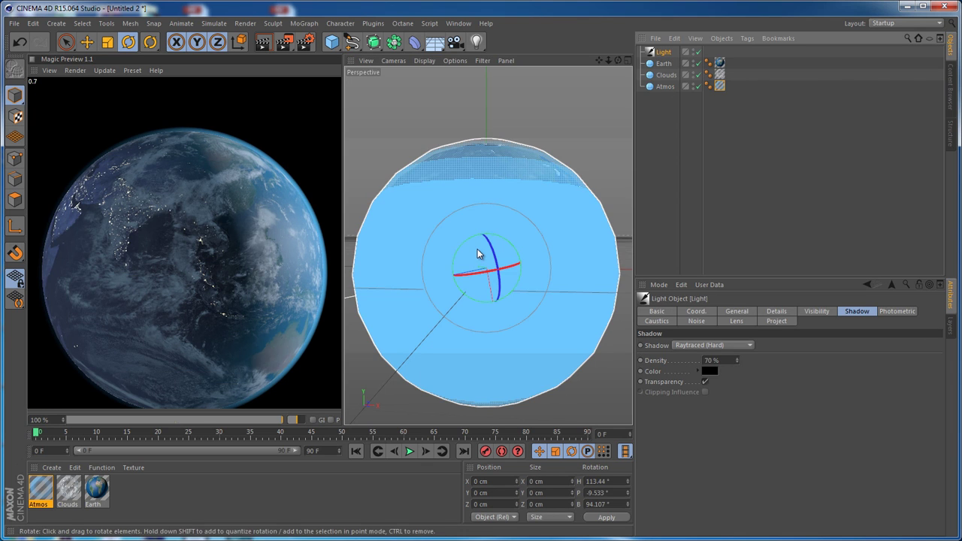
drag(468, 276, 519, 269)
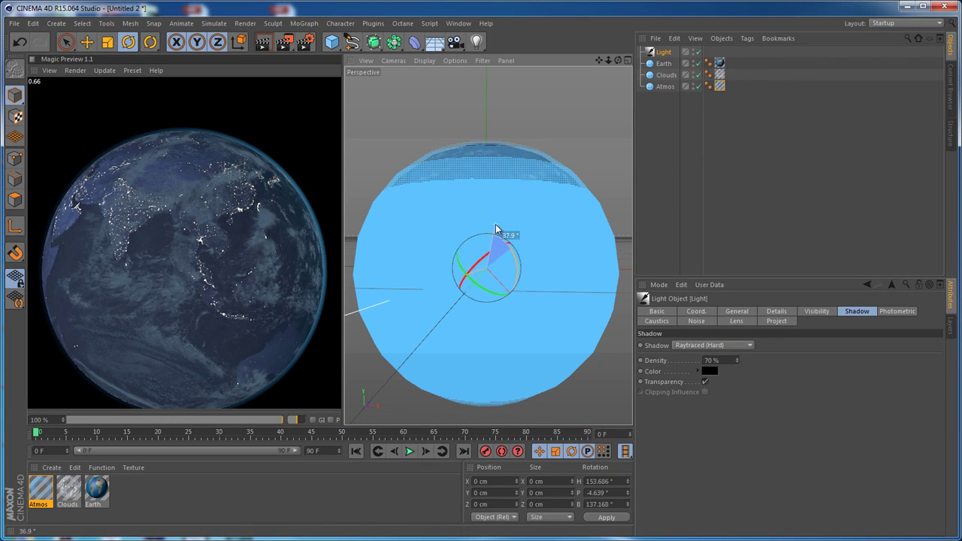
drag(496, 229, 509, 253)
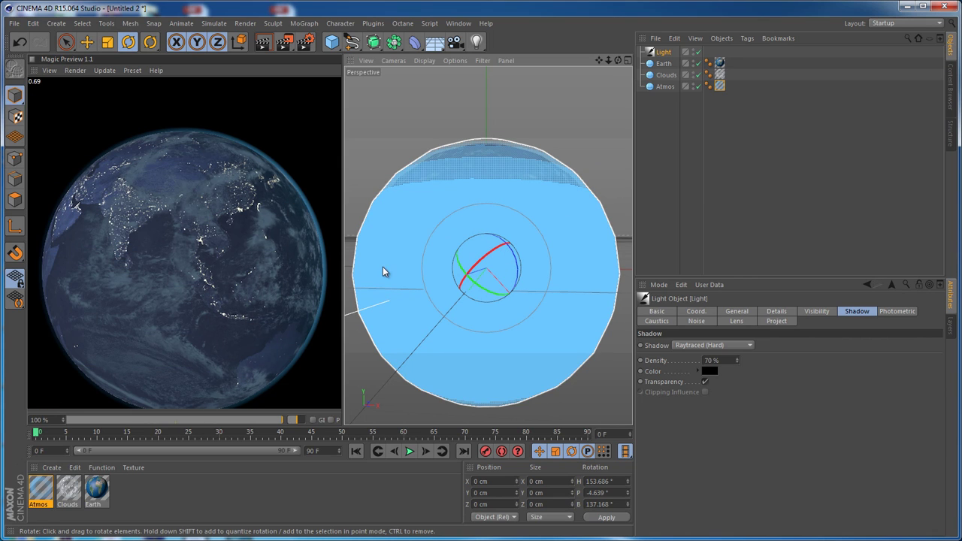
- Hide the Atmos sphere in the viewport while keeping it visible in renders
click(664, 87)
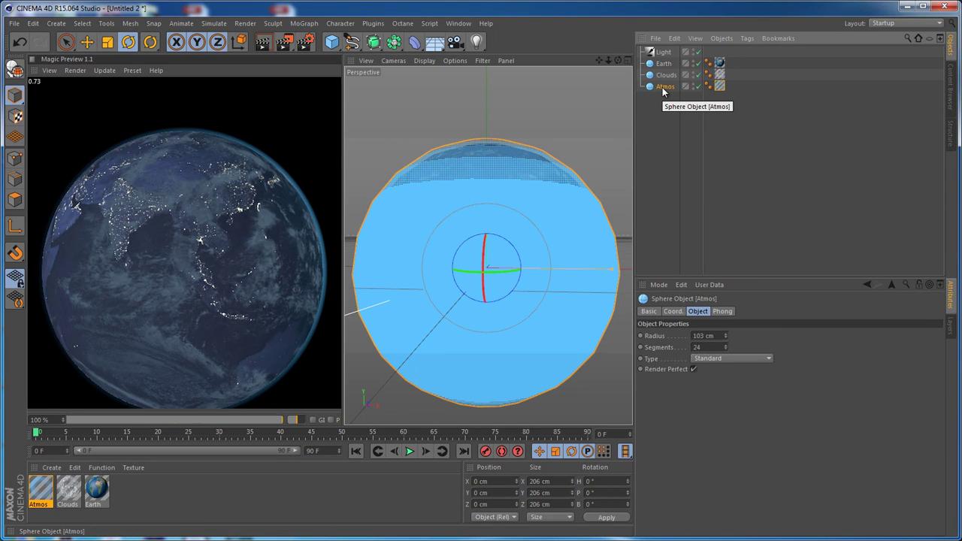
click(693, 84)
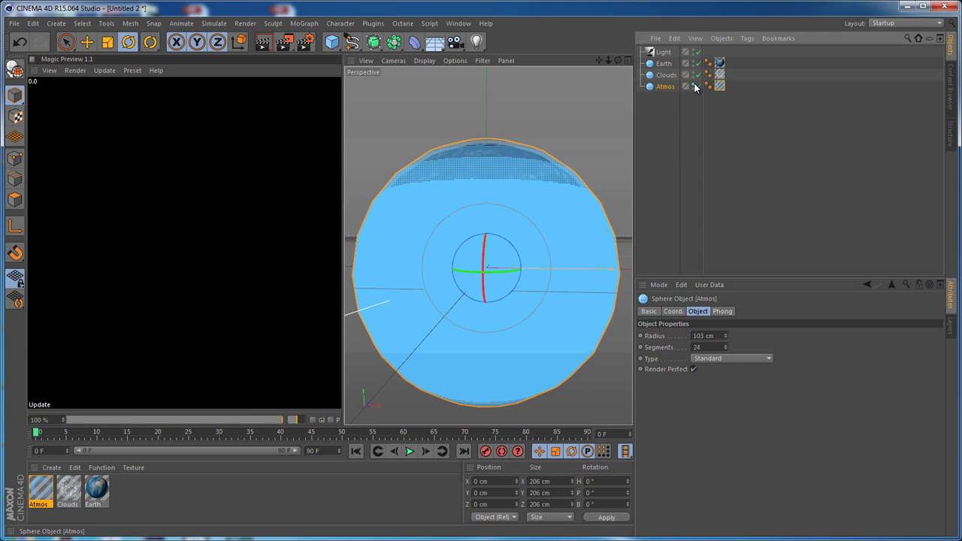
click(694, 84)
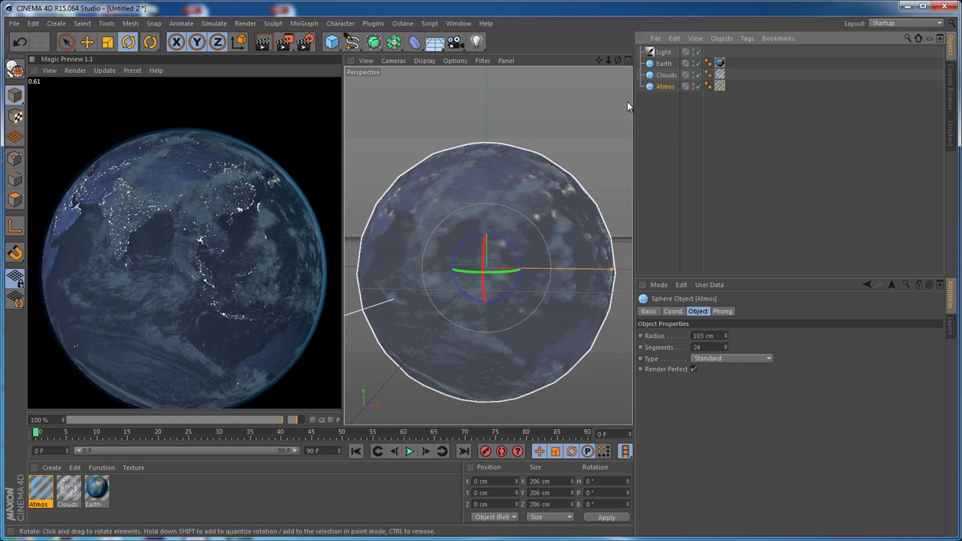
- Rotate the light to about H 106.4°, P -23.2°, B 184.8° to bring daylight back onto one side of the planet
click(663, 52)
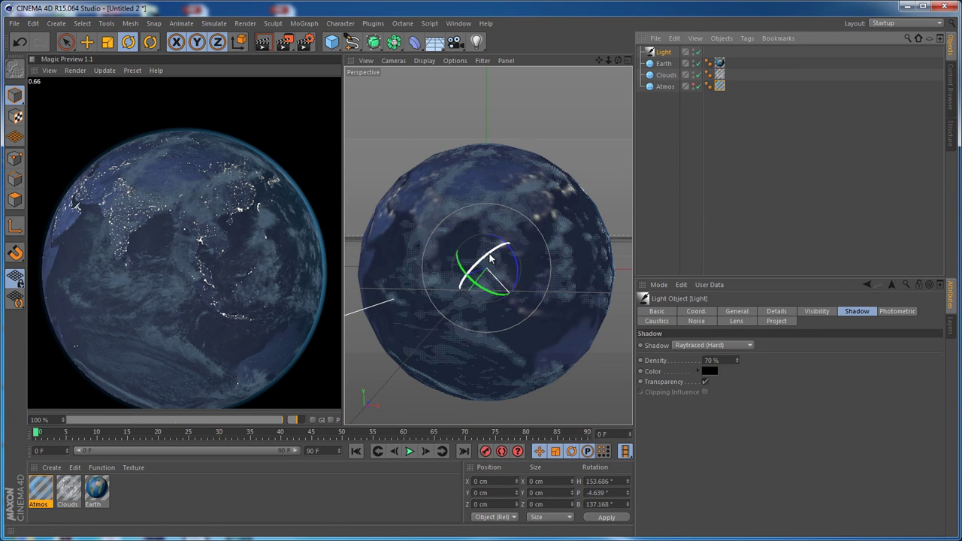
drag(488, 259, 412, 279)
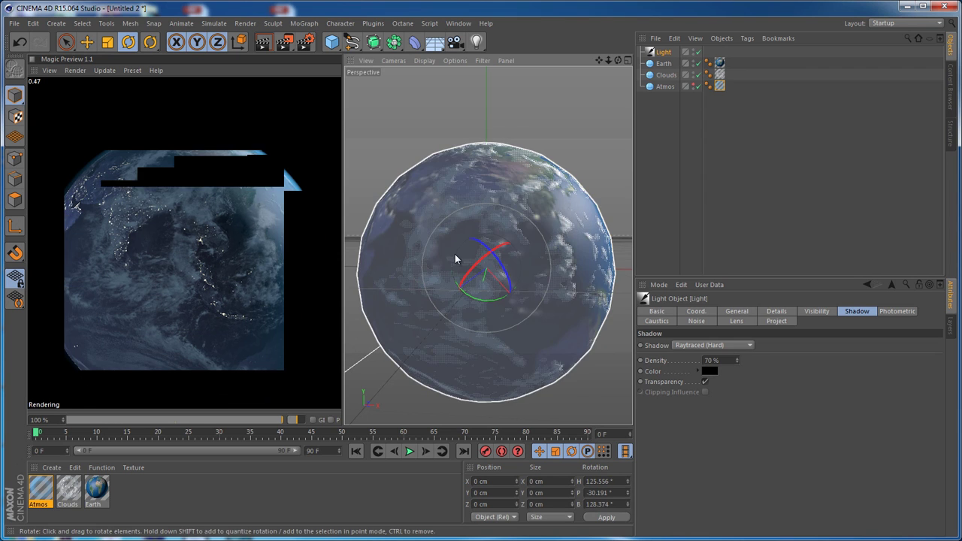
drag(505, 248, 486, 252)
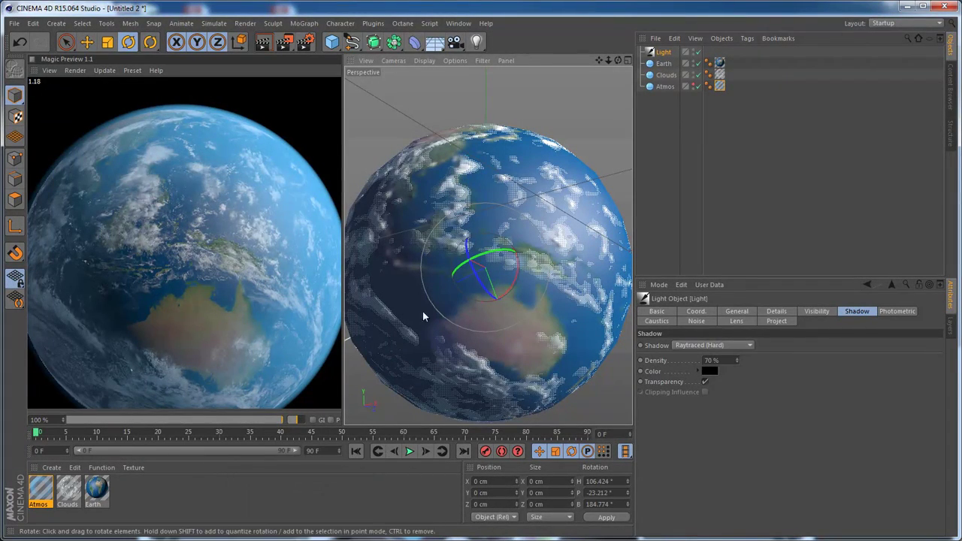
scroll(444, 275, down, 3)
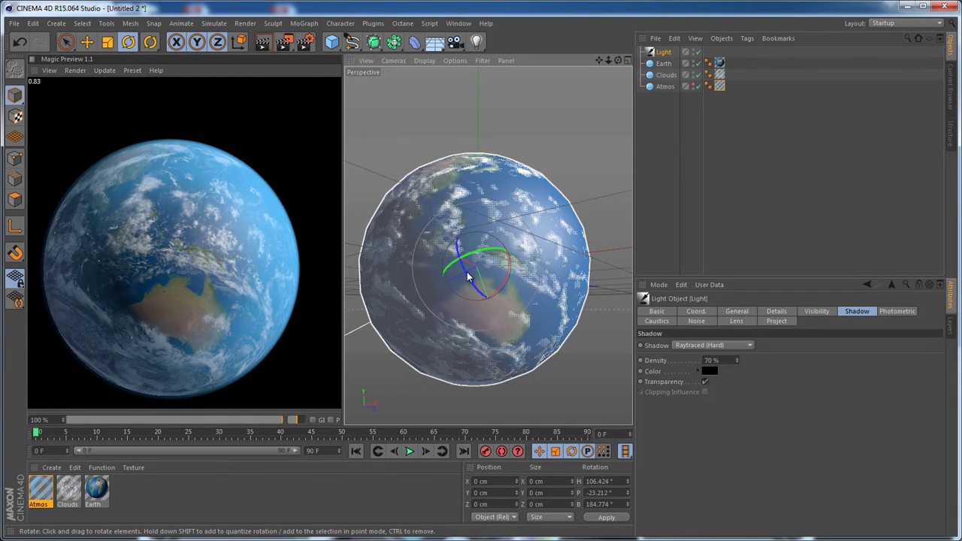
alt+drag(432, 346, 456, 215)
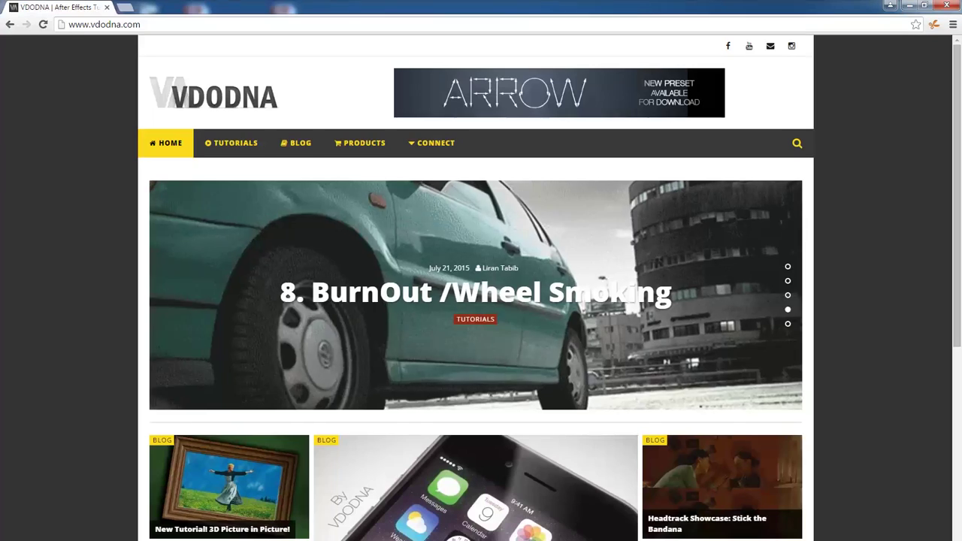
- Switch to the browser and look through the VDODNA home page, from the "11. 3D Picture in Picture" feature to the footer's social links
scroll(300, 323, down, 1)
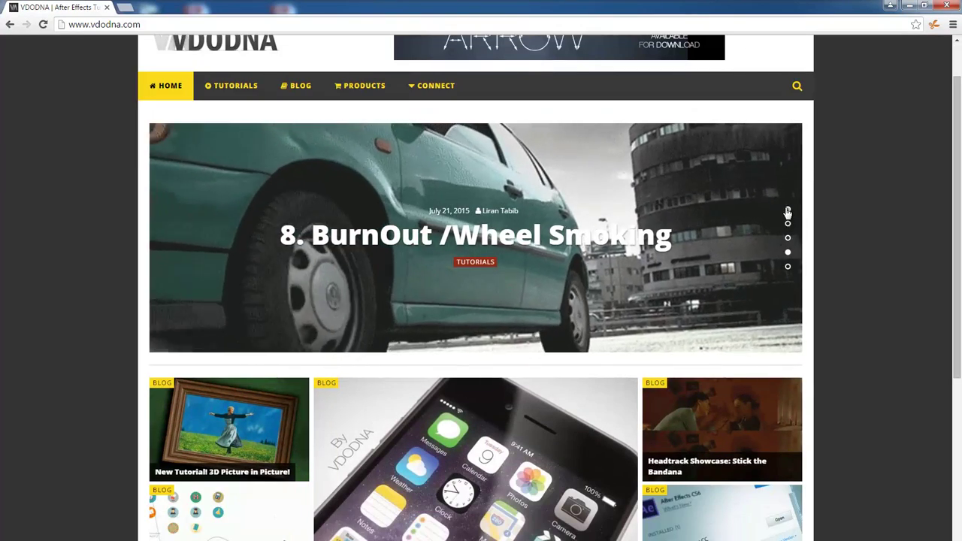
click(787, 210)
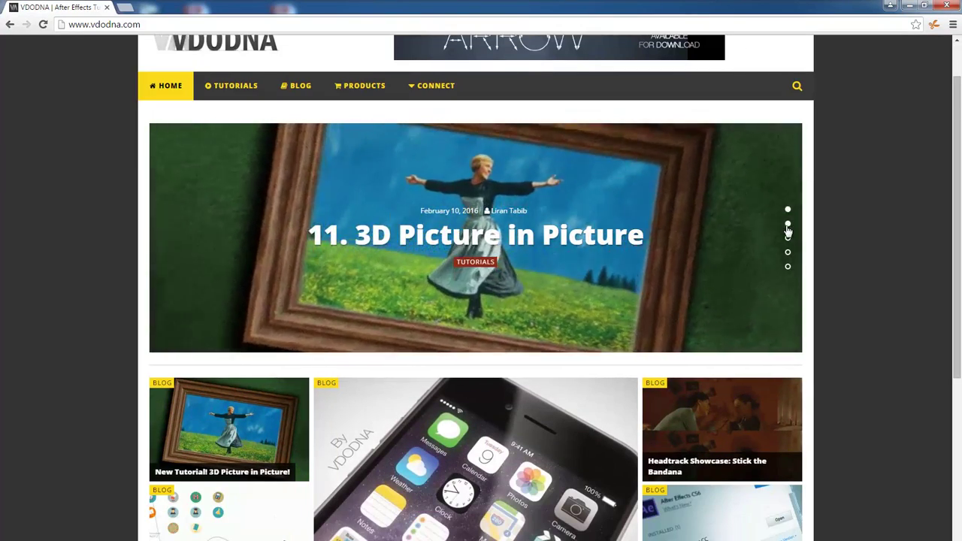
scroll(756, 315, down, 1)
scroll(676, 253, up, 2)
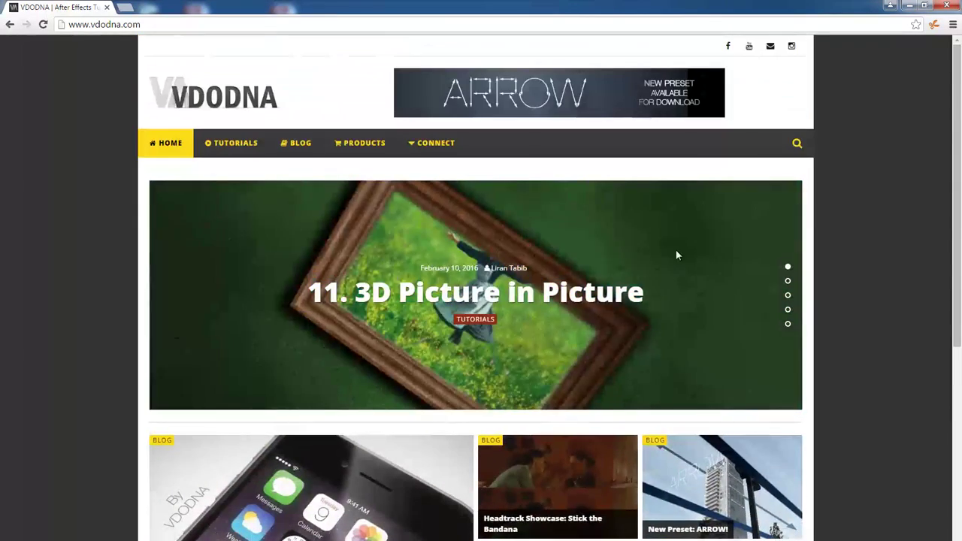
scroll(715, 296, down, 5)
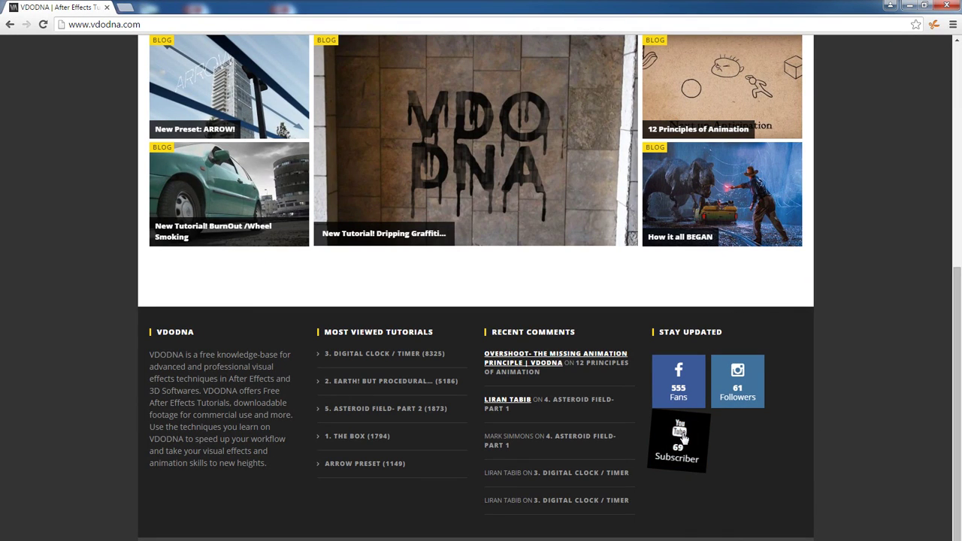
scroll(681, 436, up, 5)
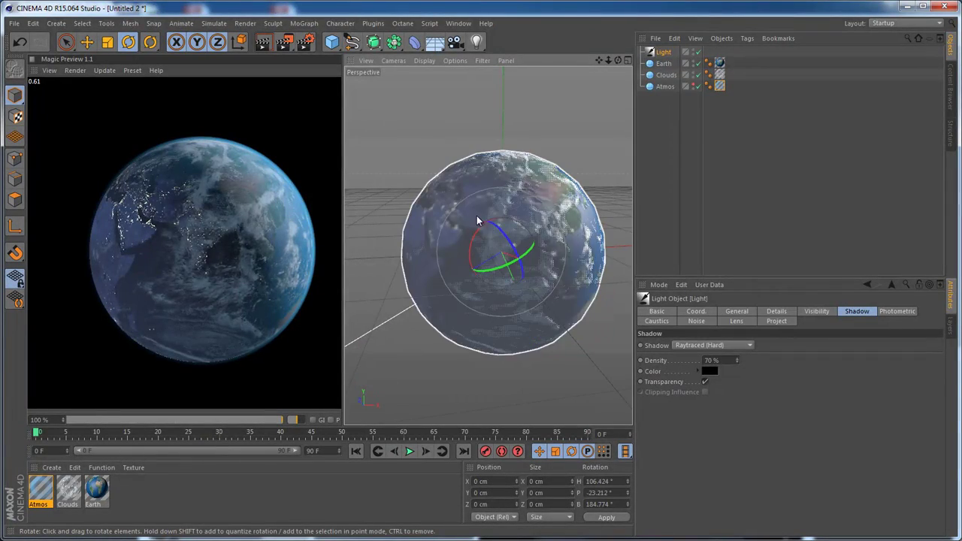
alt+right_drag(482, 225, 506, 232)
alt+middle_drag(488, 239, 457, 220)
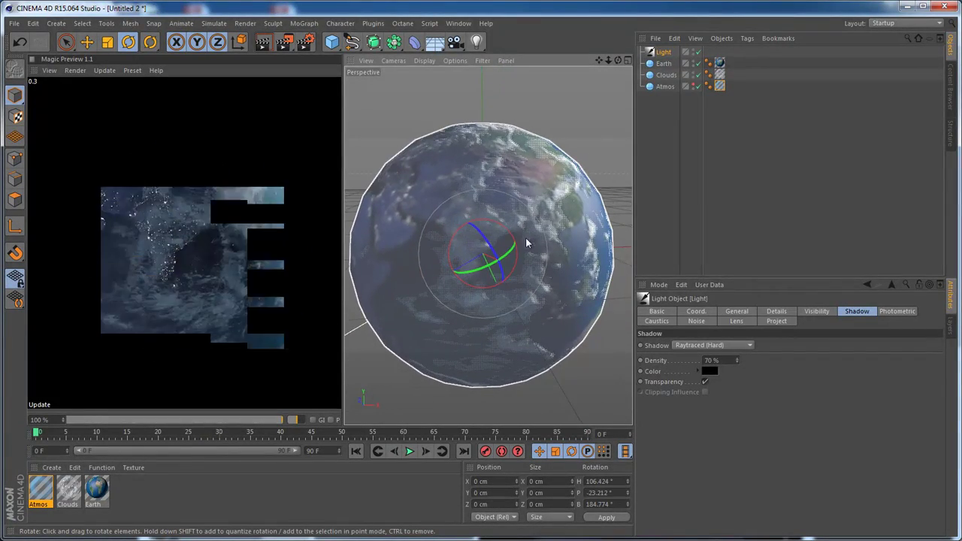